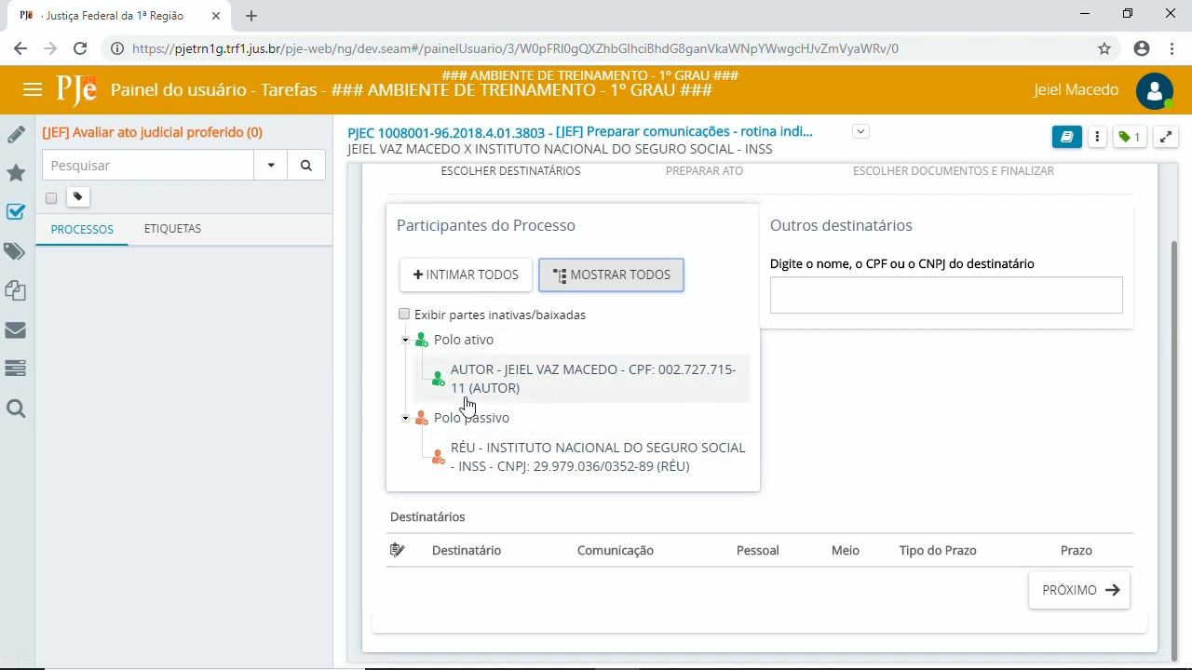
# Step: Add the author (Polo ativo) and the defendant INSS (Polo passivo) from the case participants as communication recipients
pyautogui.click(575, 375)
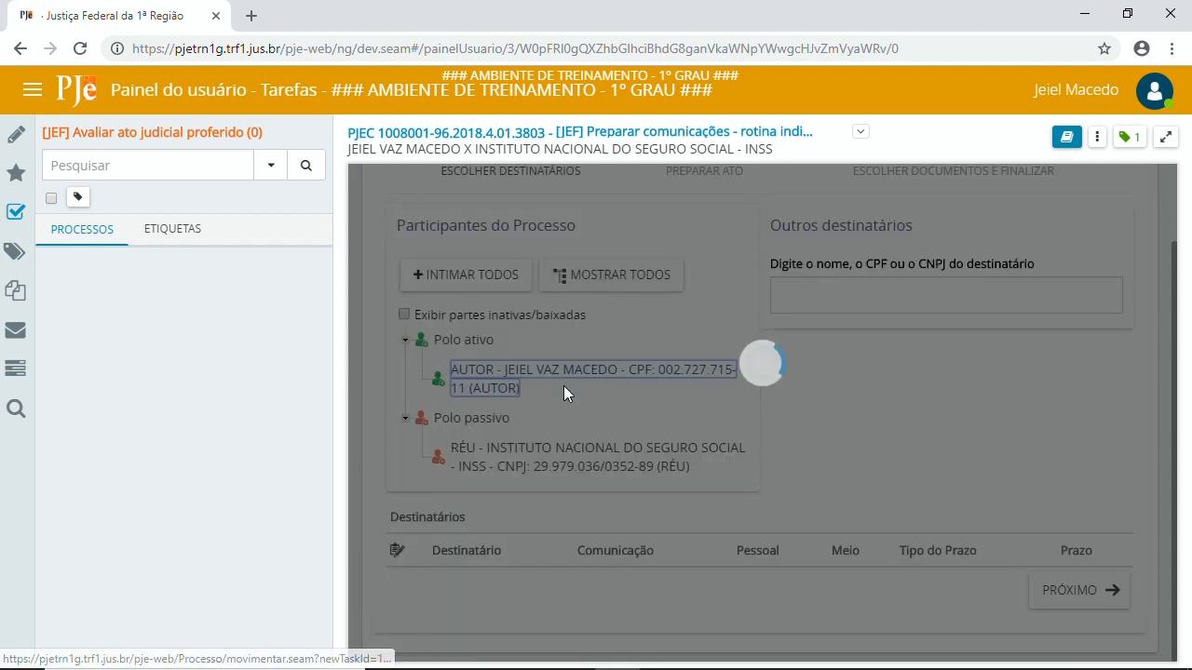
pyautogui.click(559, 455)
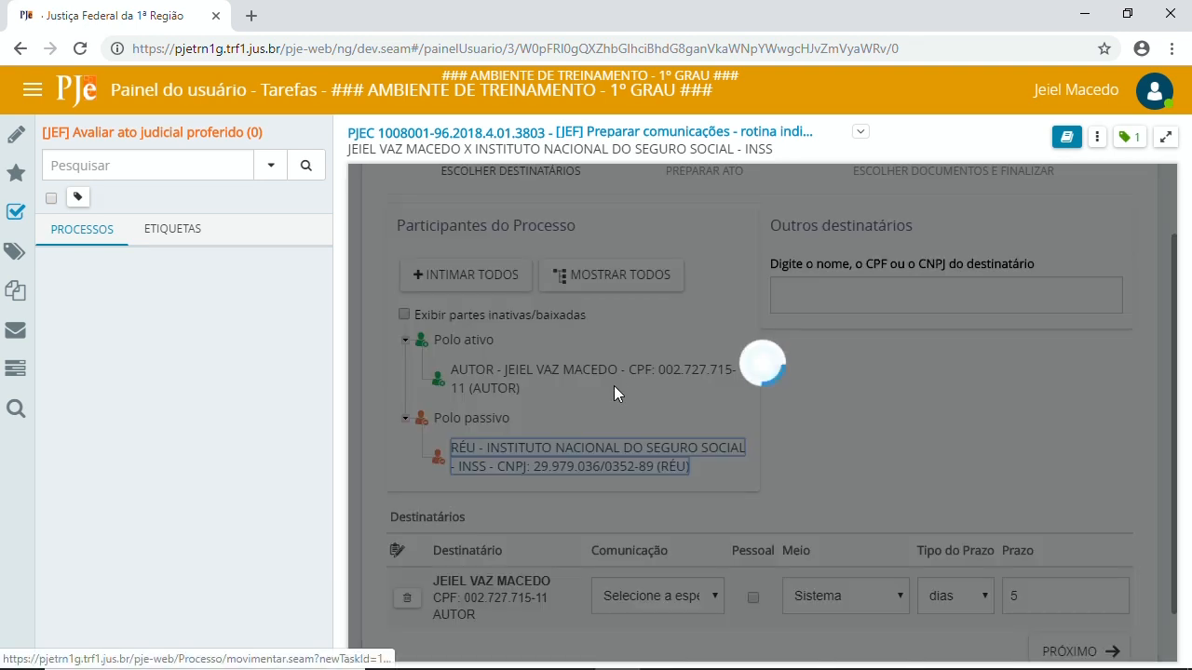
pyautogui.scroll(-1, 656, 347)
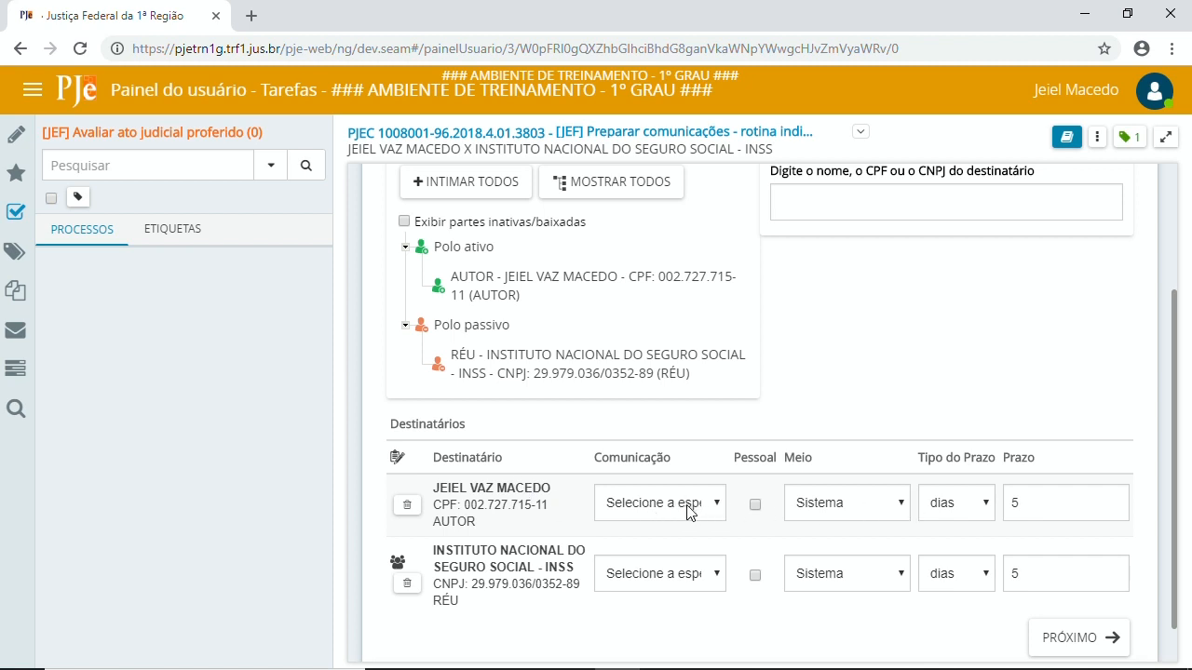
pyautogui.click(1037, 200)
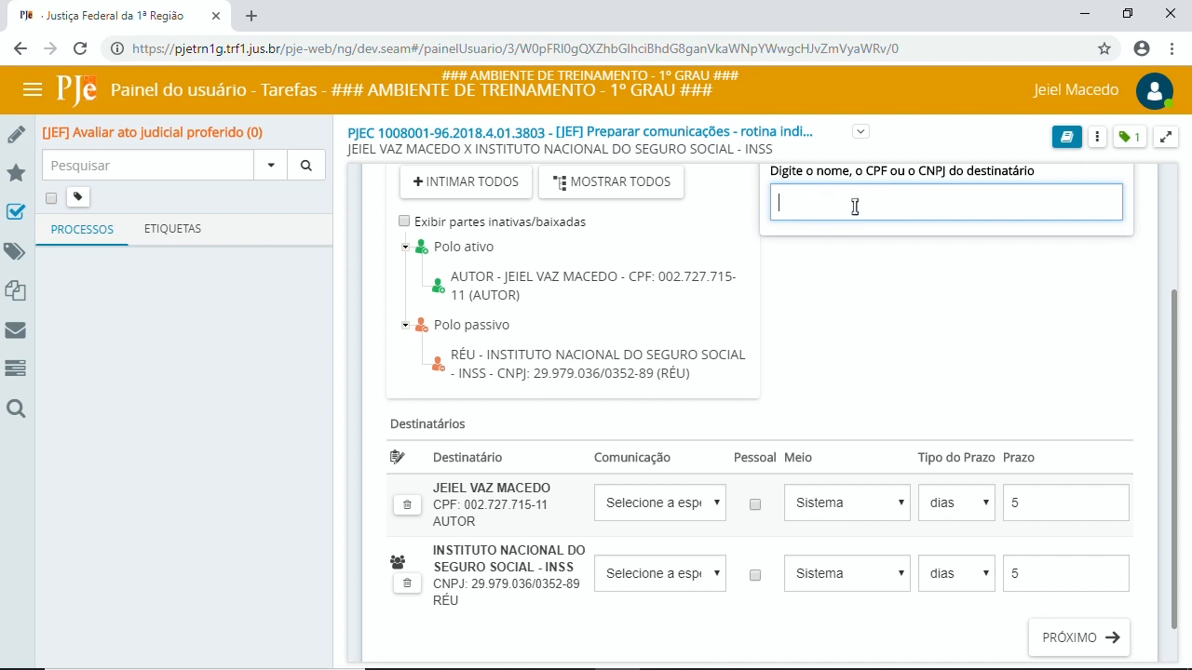
pyautogui.scroll(2, 828, 343)
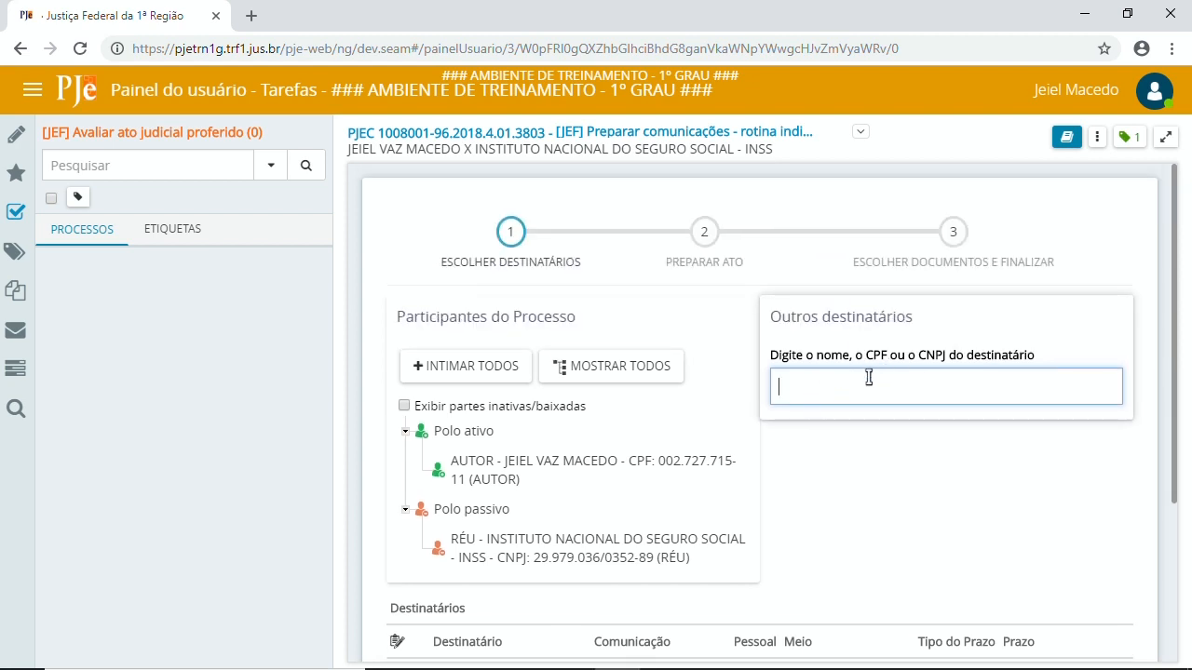
pyautogui.scroll(-3, 889, 387)
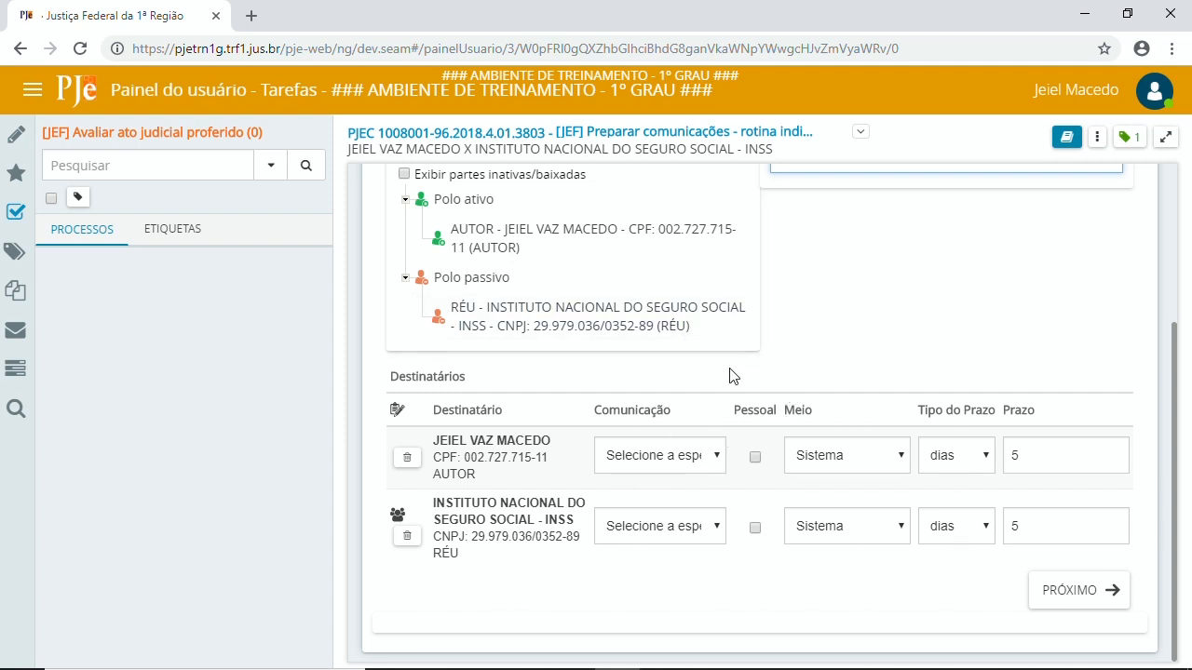
pyautogui.scroll(1, 745, 363)
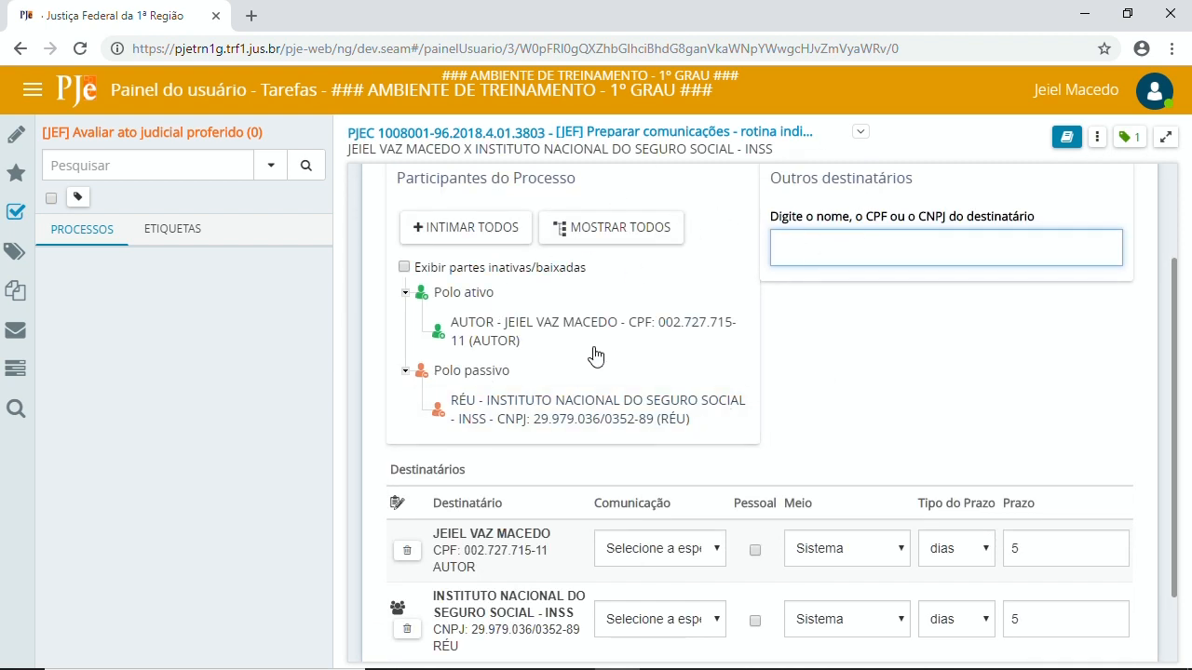
pyautogui.scroll(-1, 735, 382)
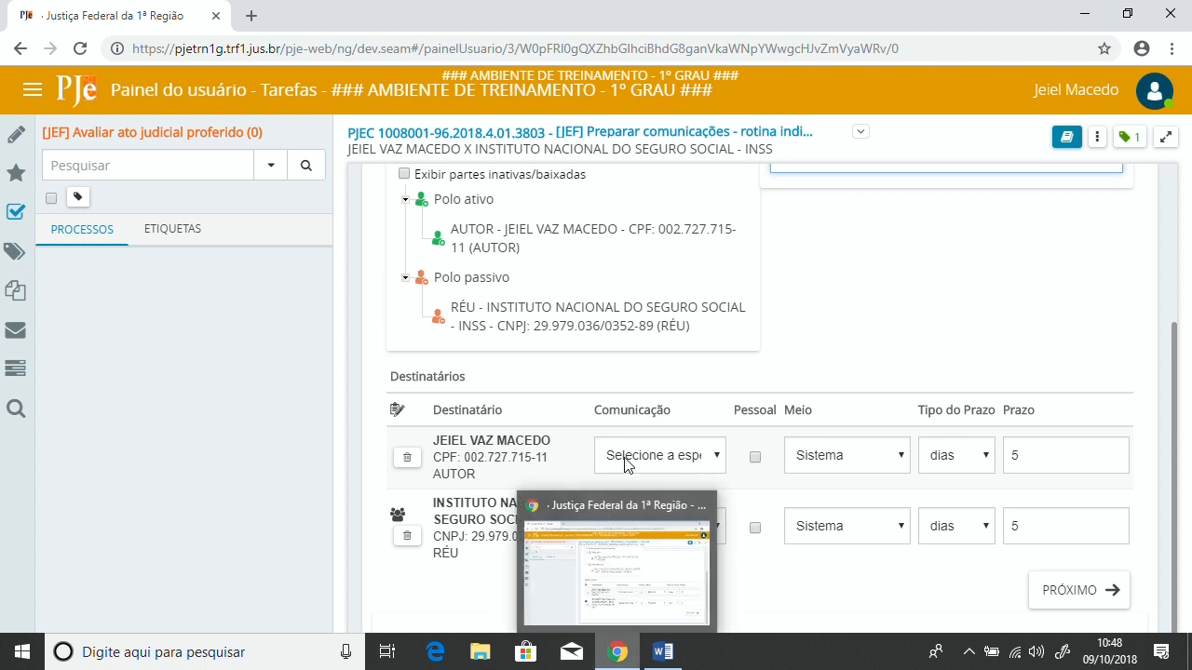
# Step: Set the author's communication type to Intimação polo ativo in the recipients list
pyautogui.click(651, 456)
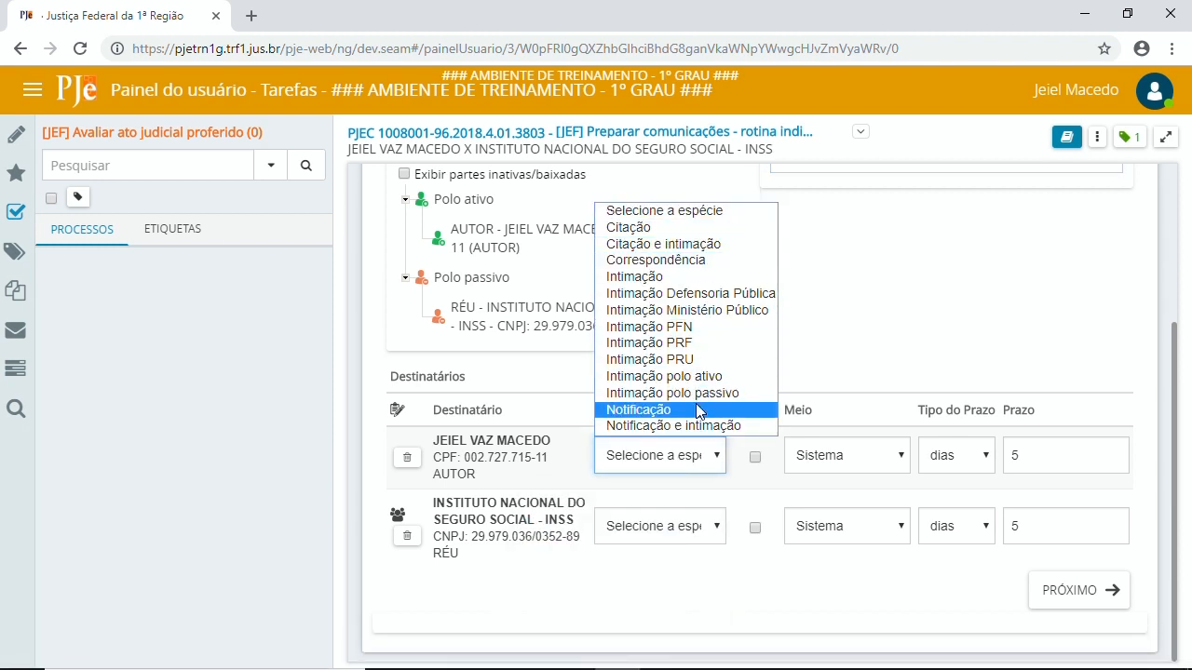
pyautogui.click(898, 365)
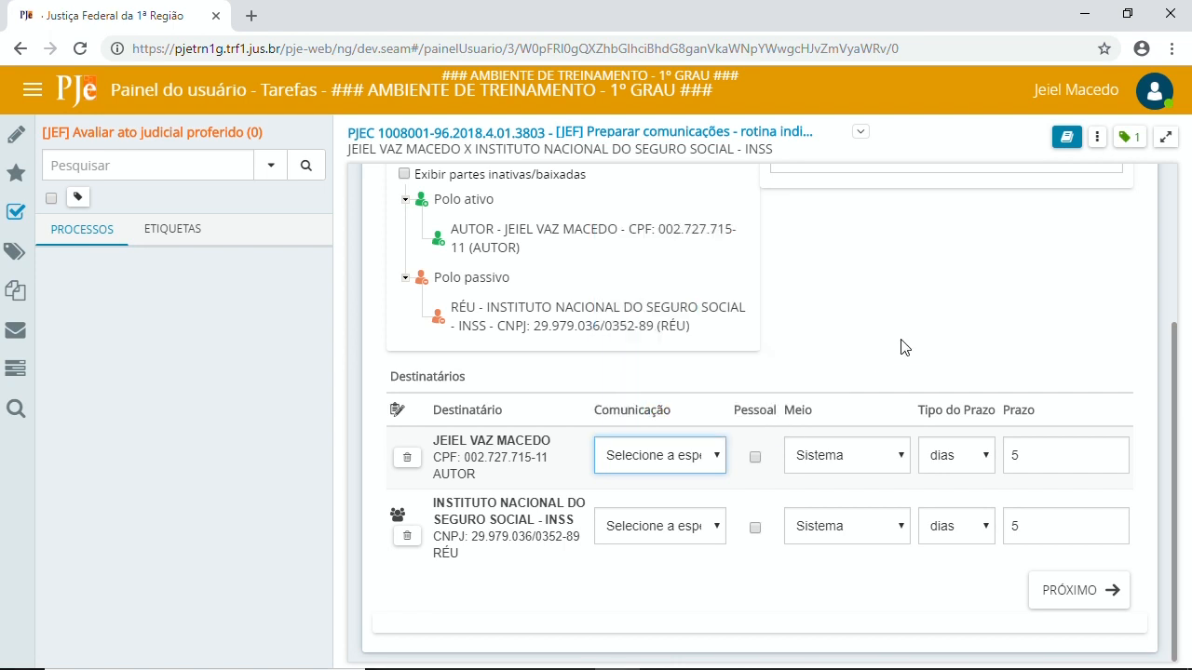
pyautogui.click(637, 473)
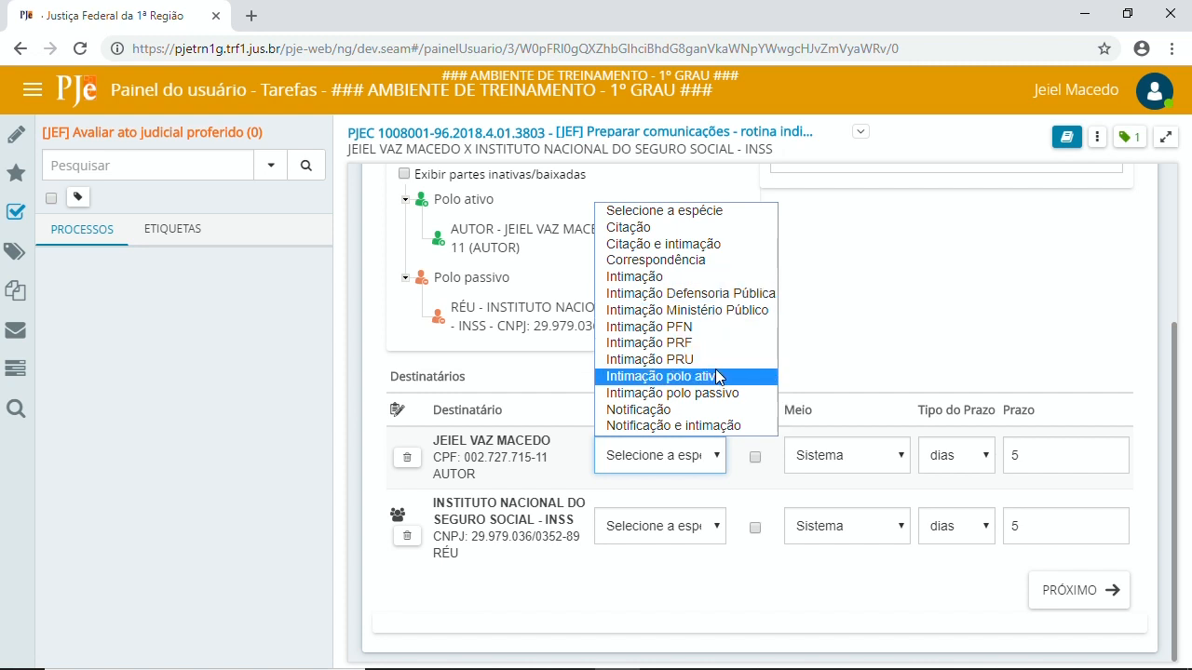
pyautogui.click(691, 377)
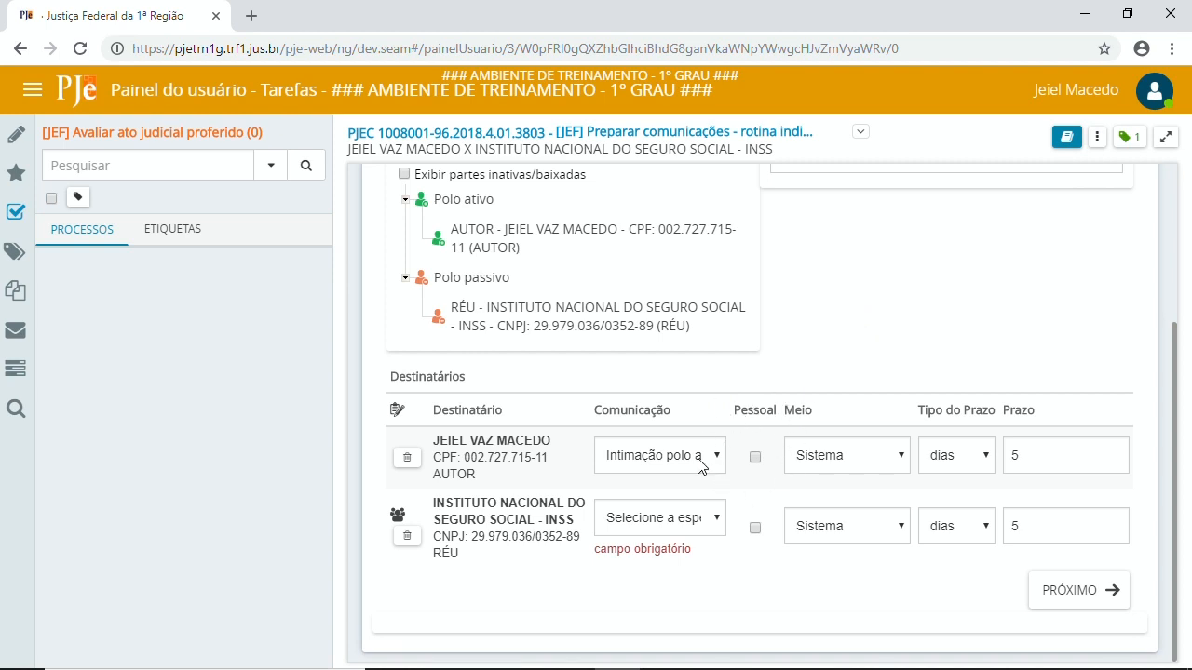
# Step: Try Pessoalmente as the author's means of communication
pyautogui.click(755, 458)
pyautogui.click(756, 458)
pyautogui.click(848, 455)
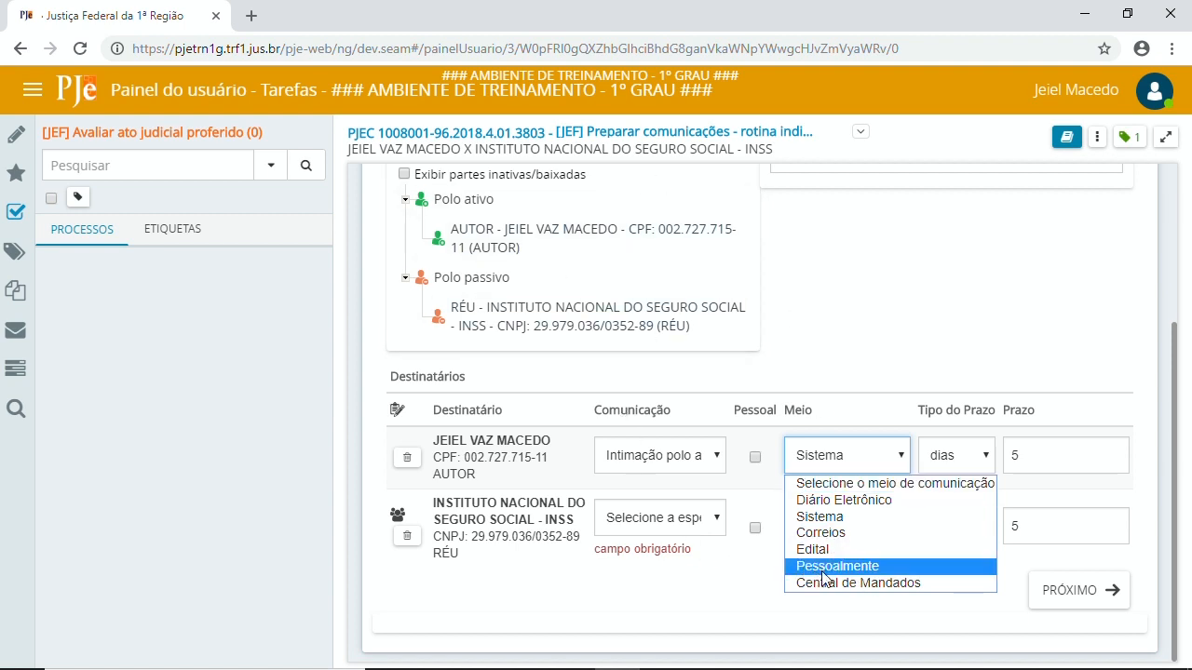
pyautogui.click(856, 565)
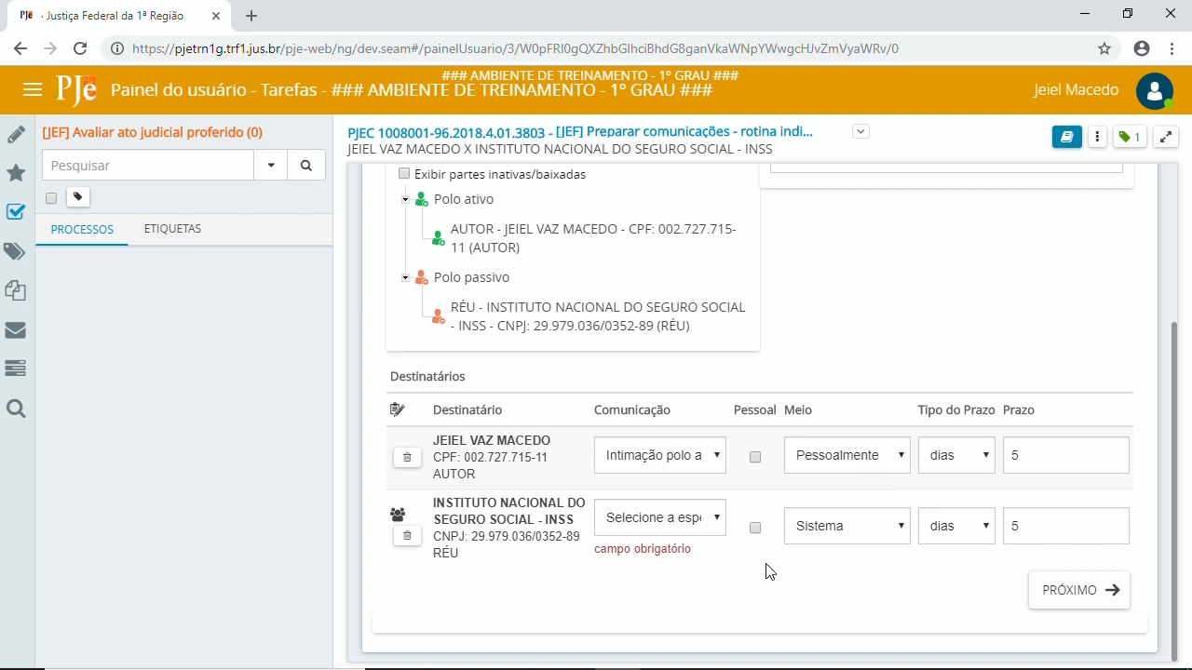
# Step: Set the author's means of communication to Sistema and the deadline type to dias
pyautogui.click(859, 465)
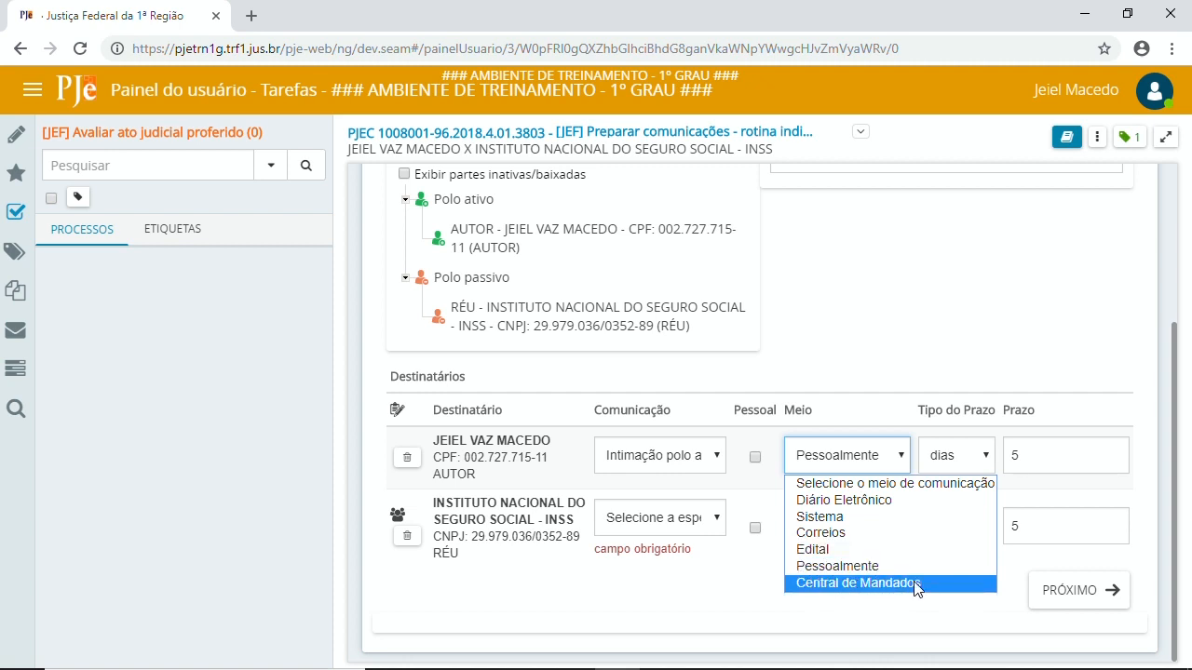
pyautogui.click(839, 524)
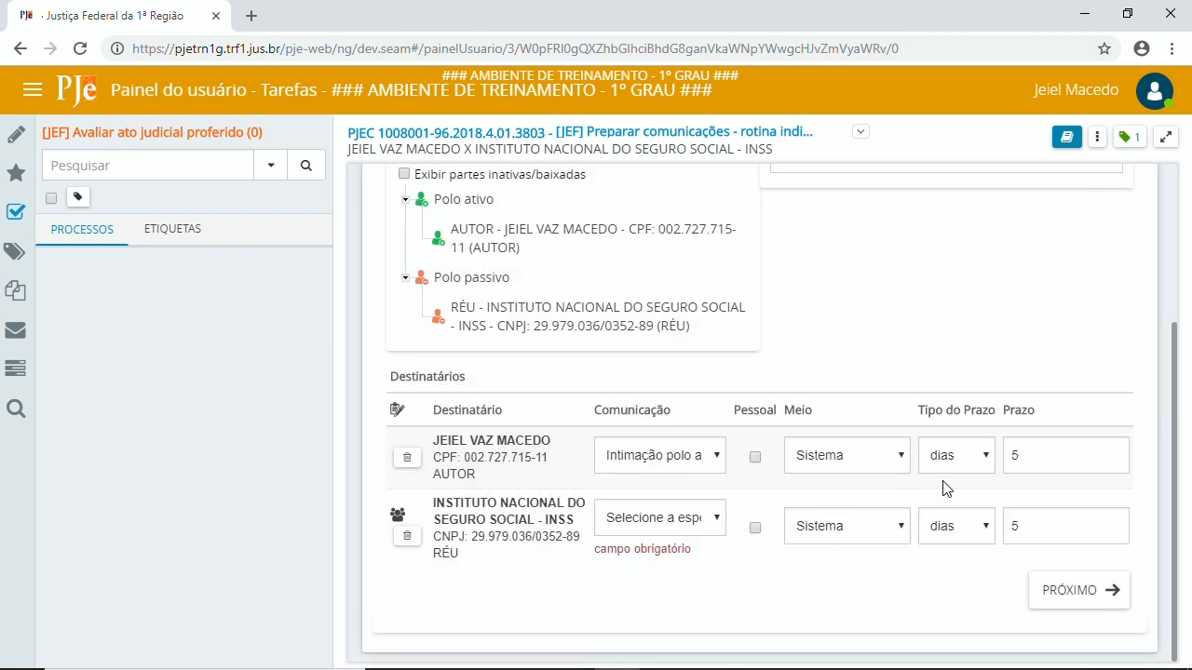
pyautogui.click(979, 460)
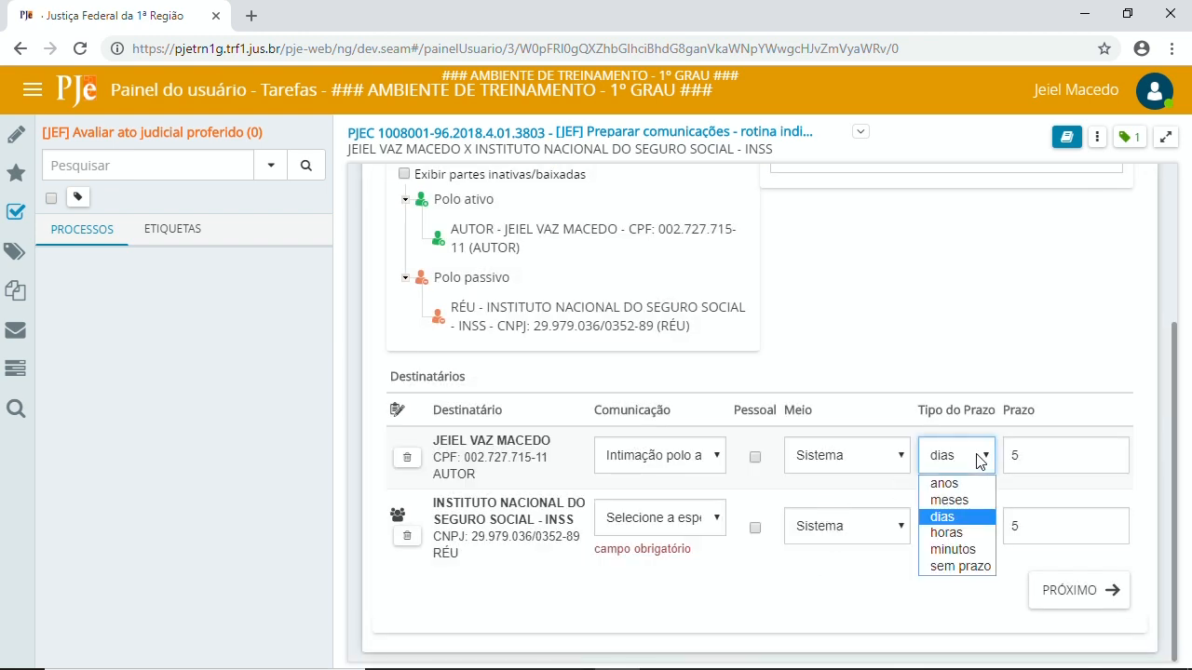
pyautogui.click(968, 526)
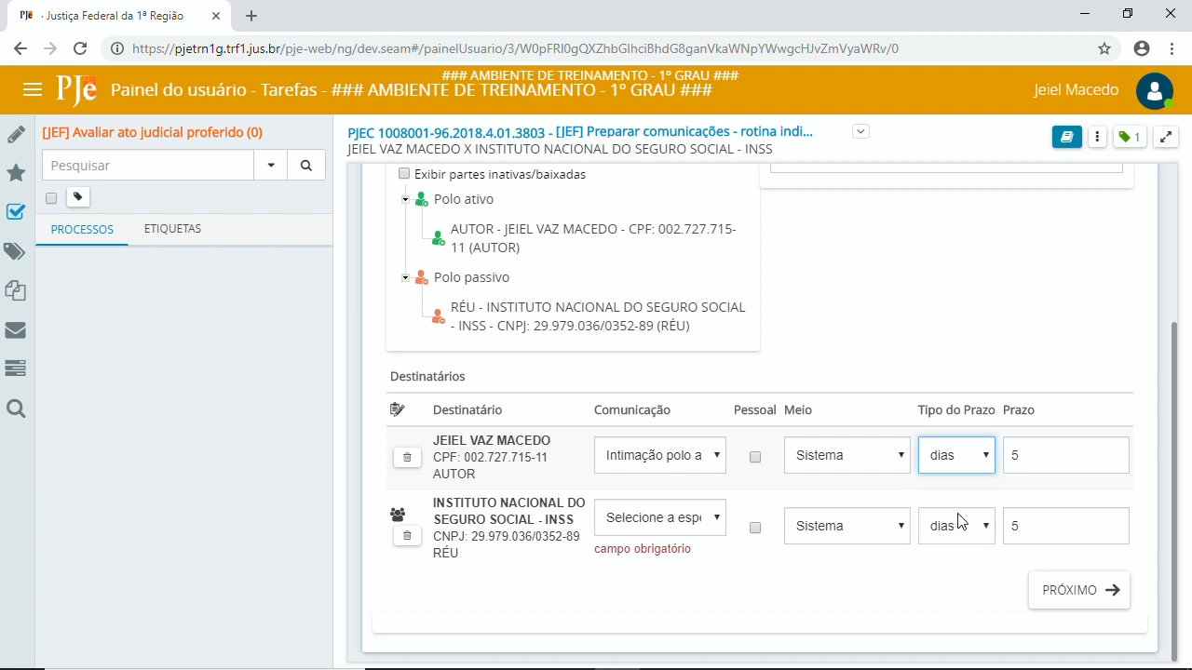
pyautogui.click(1049, 464)
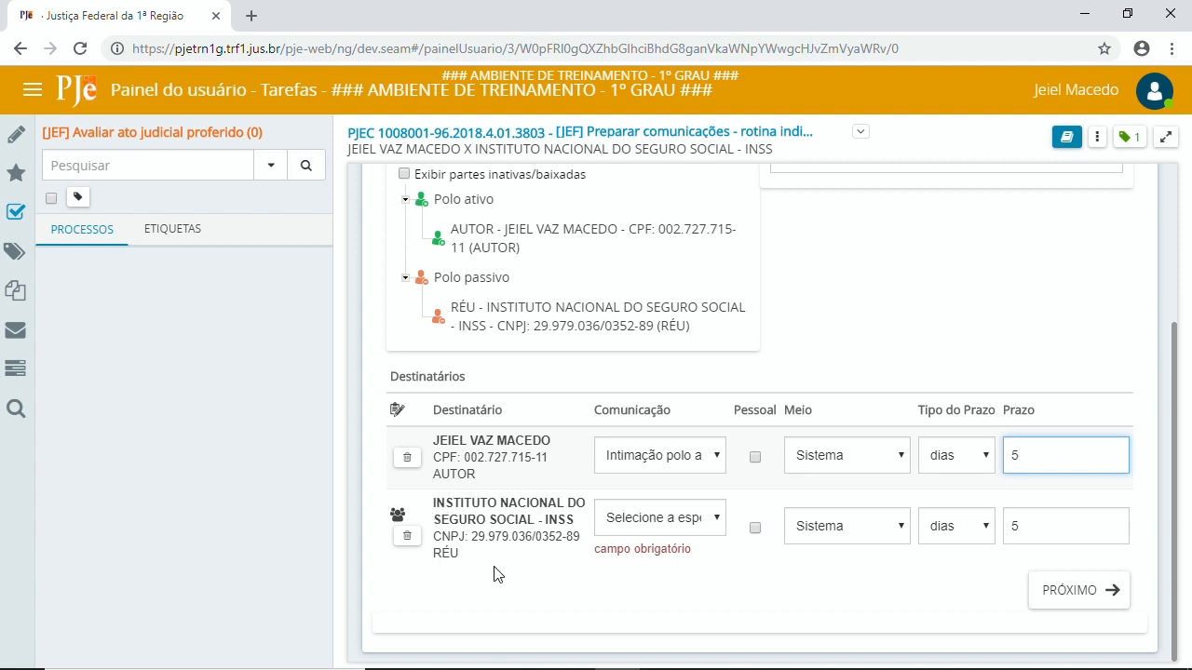
# Step: Set INSS's communication type to Intimação polo passivo and its means of communication to Central de Mandados
pyautogui.click(664, 521)
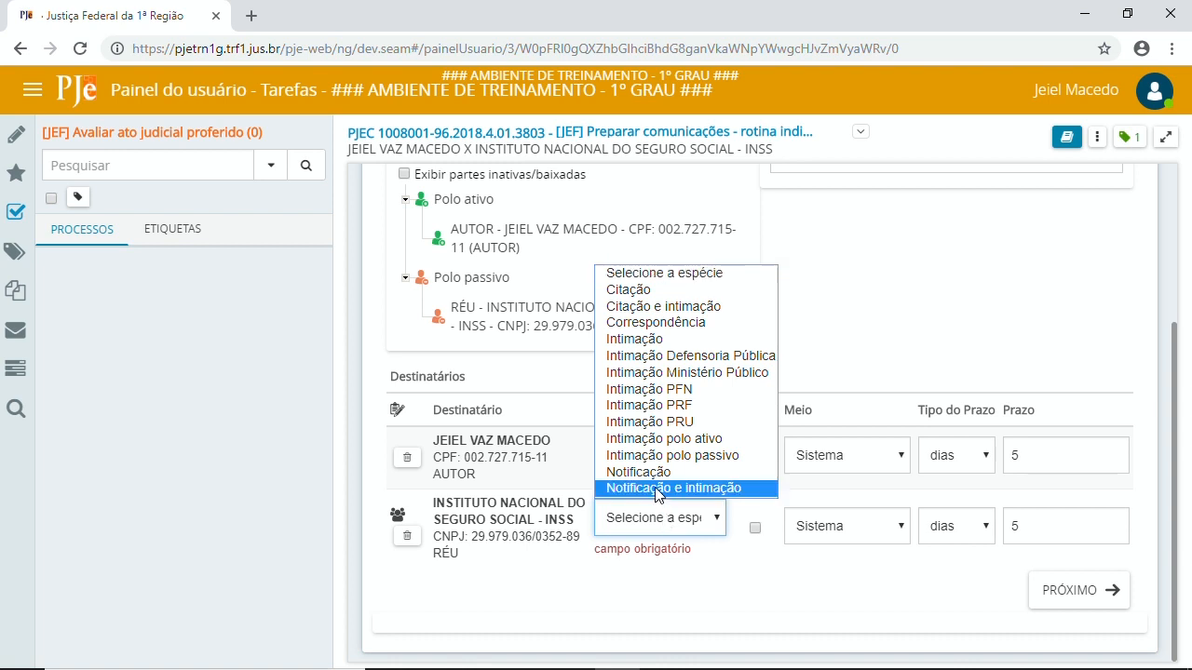
pyautogui.click(672, 455)
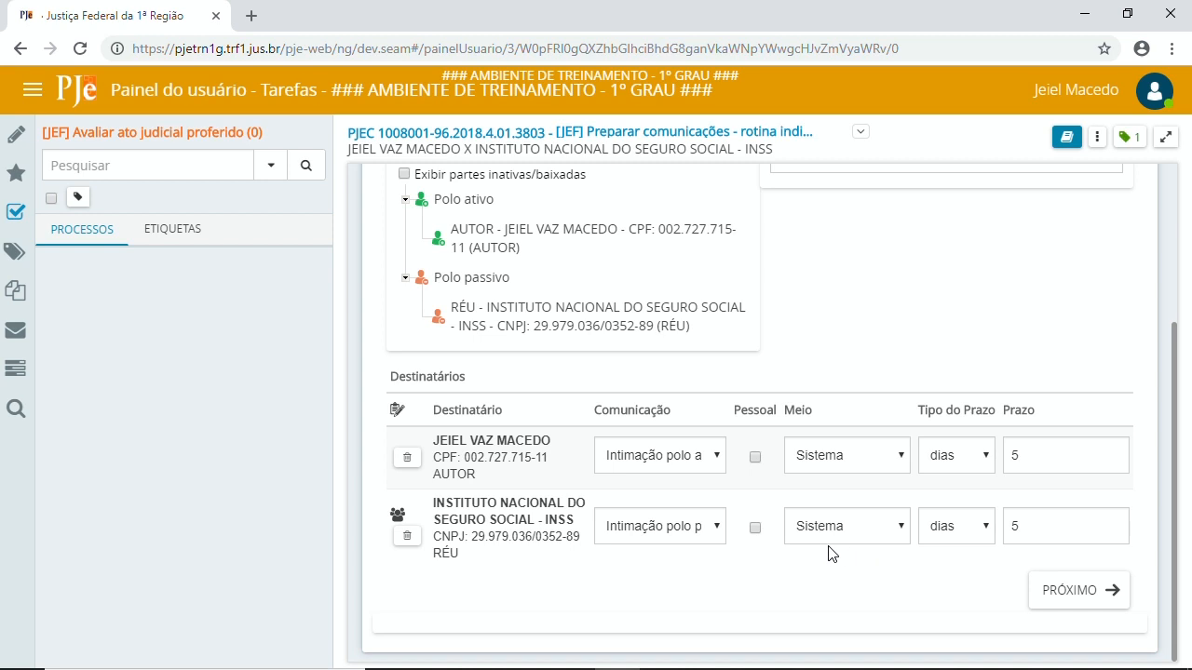
pyautogui.click(862, 532)
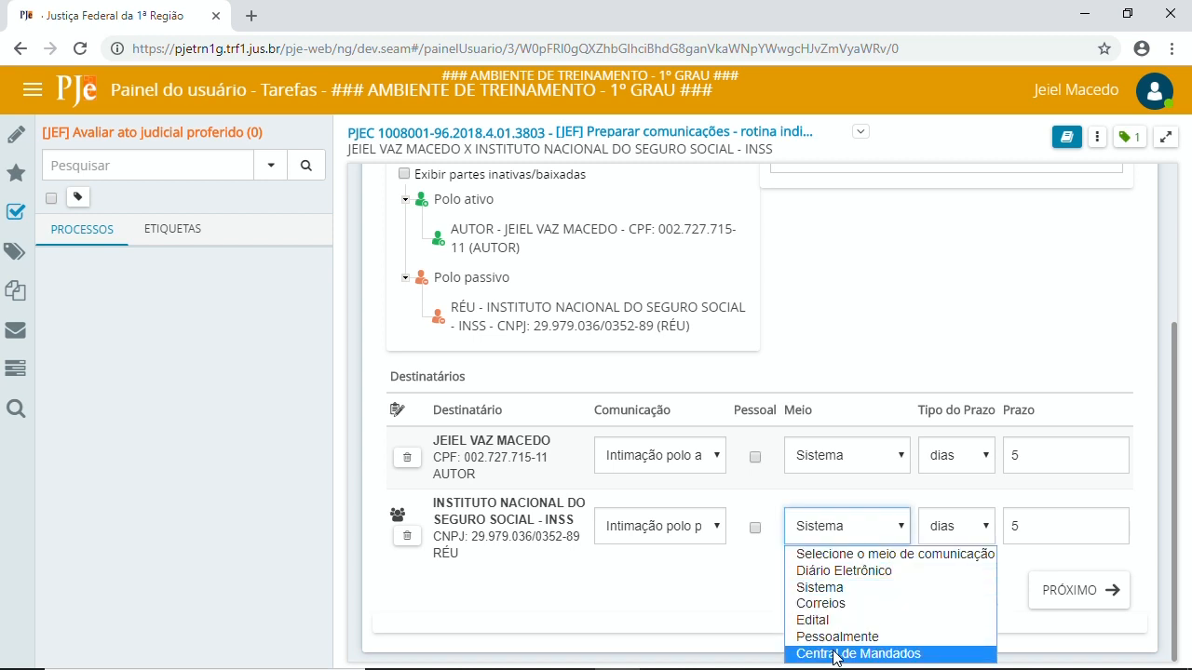
pyautogui.click(922, 654)
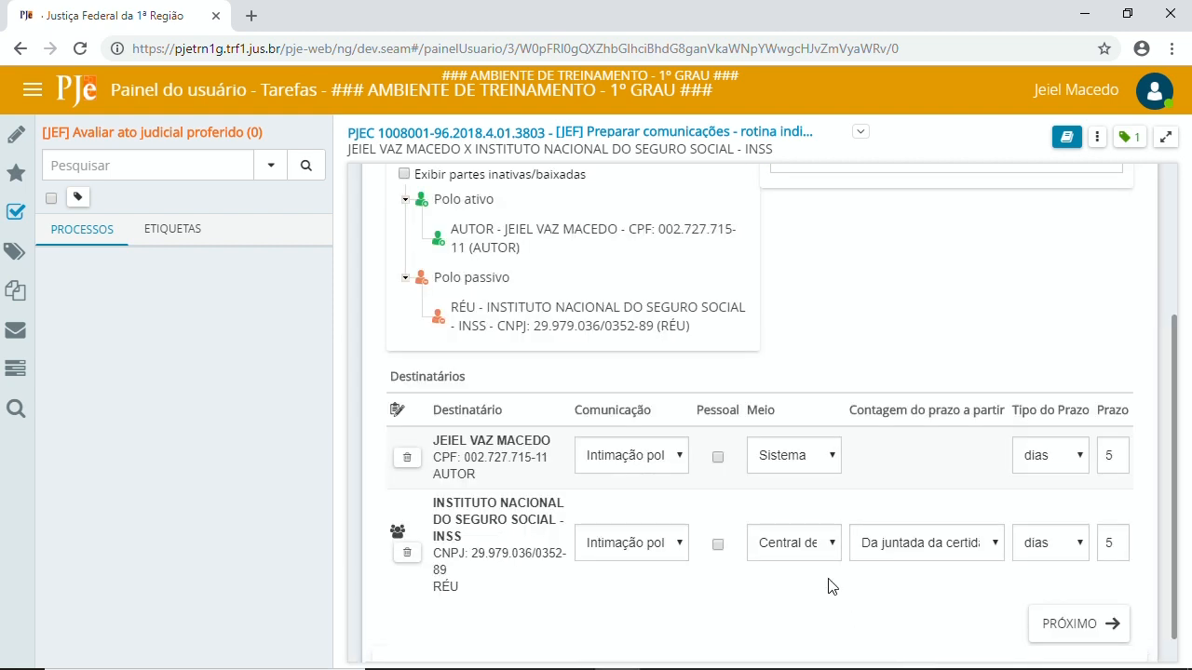
# Step: Set INSS's deadline to count from Do cumprimento da diligência
pyautogui.scroll(-1, 931, 361)
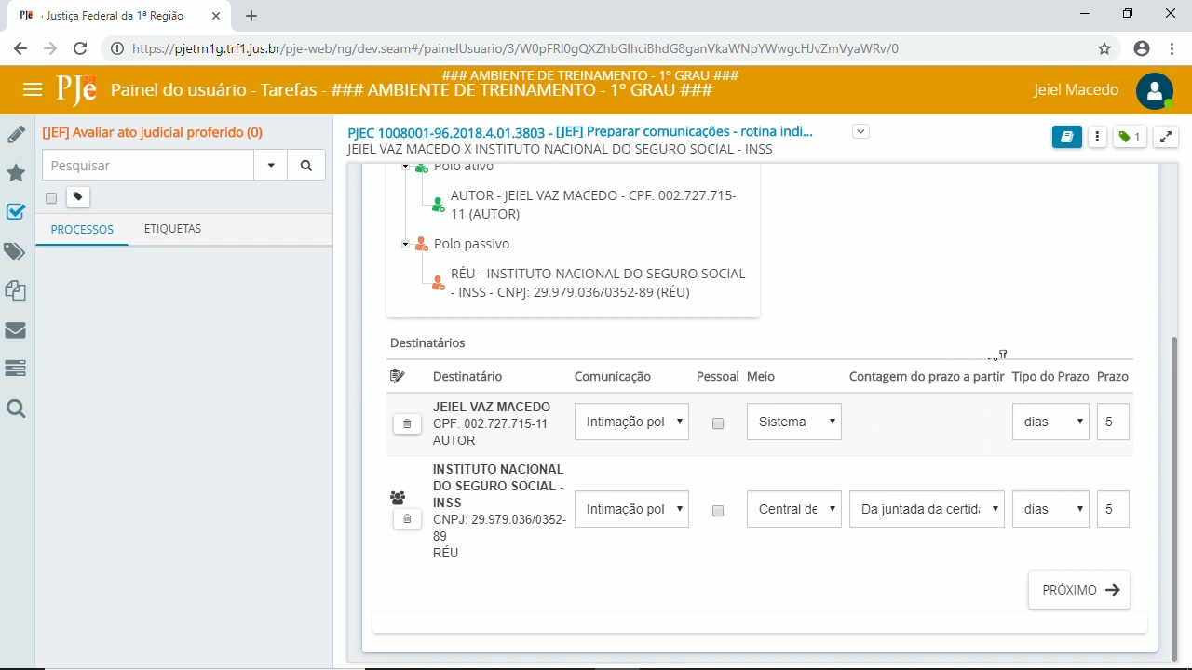
pyautogui.click(996, 512)
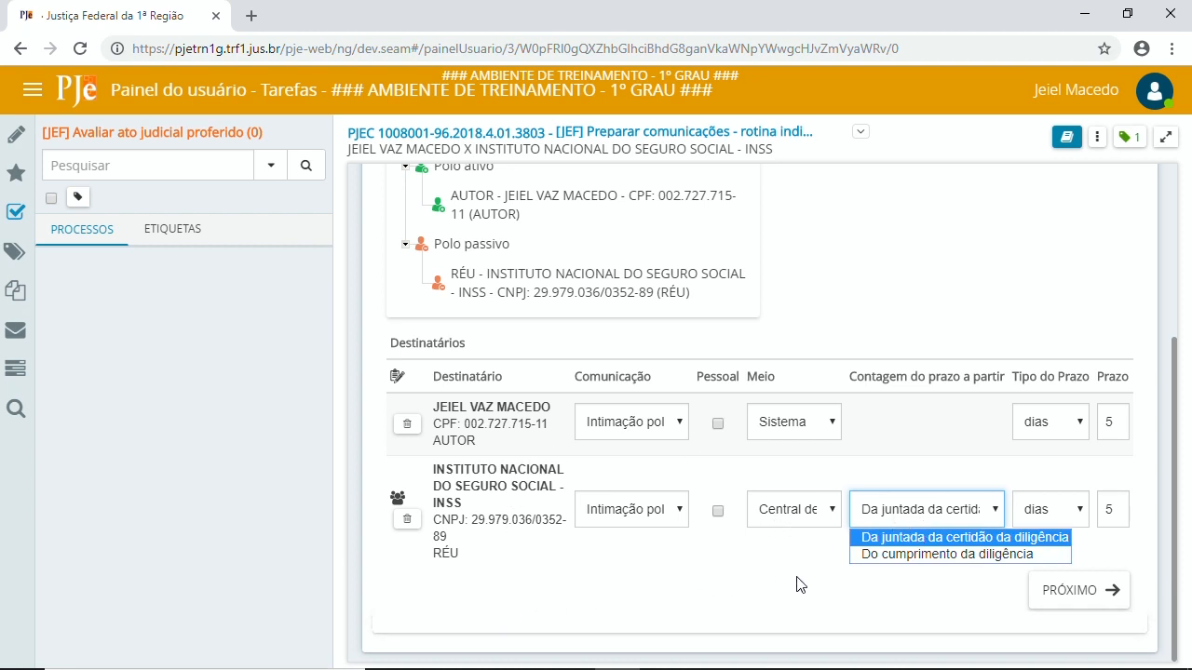
pyautogui.click(892, 555)
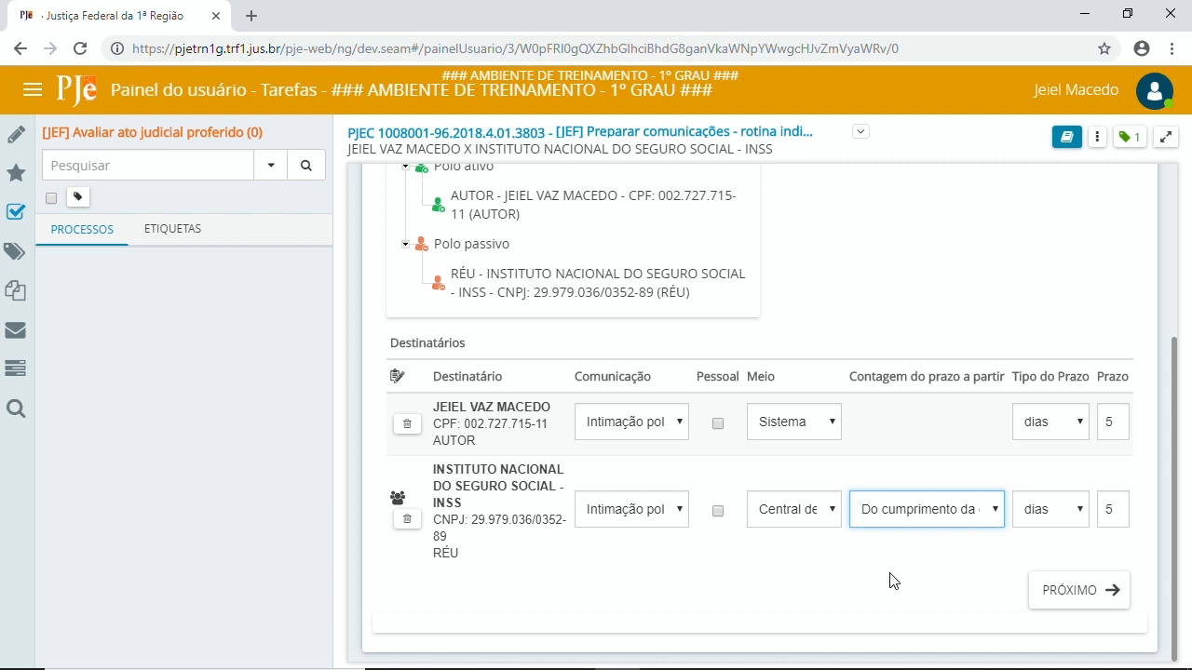
pyautogui.click(927, 512)
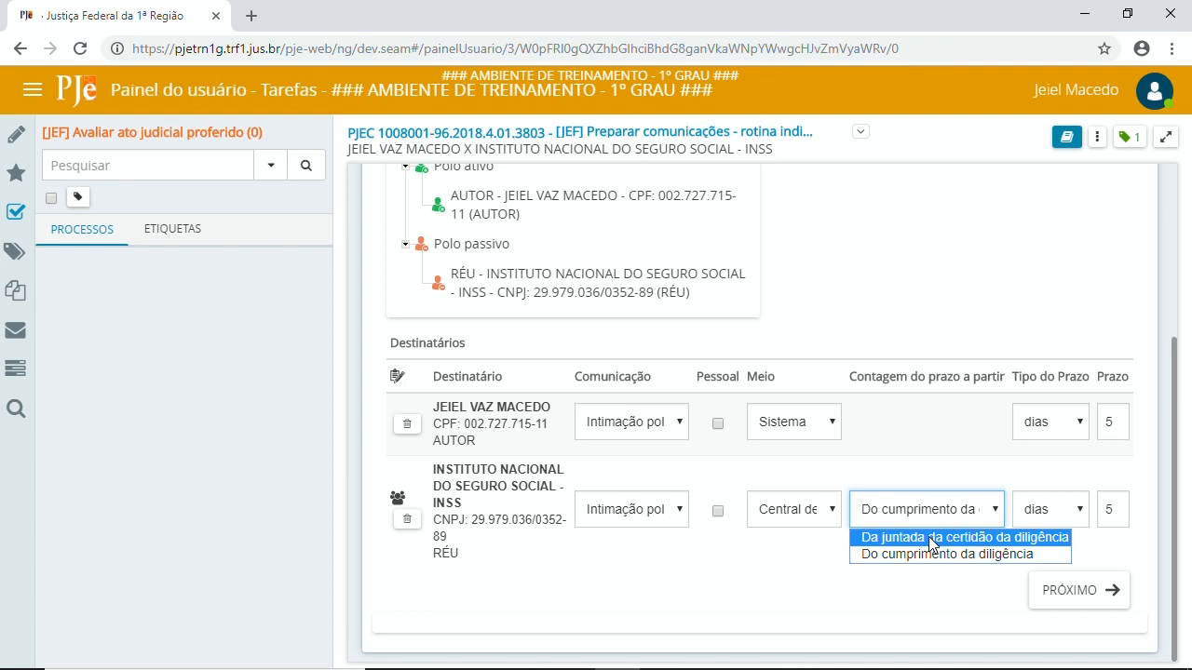
pyautogui.click(926, 473)
# Step: Set INSS's deadline to 48 horas and advance to the address definition stage
pyautogui.doubleClick(1122, 512)
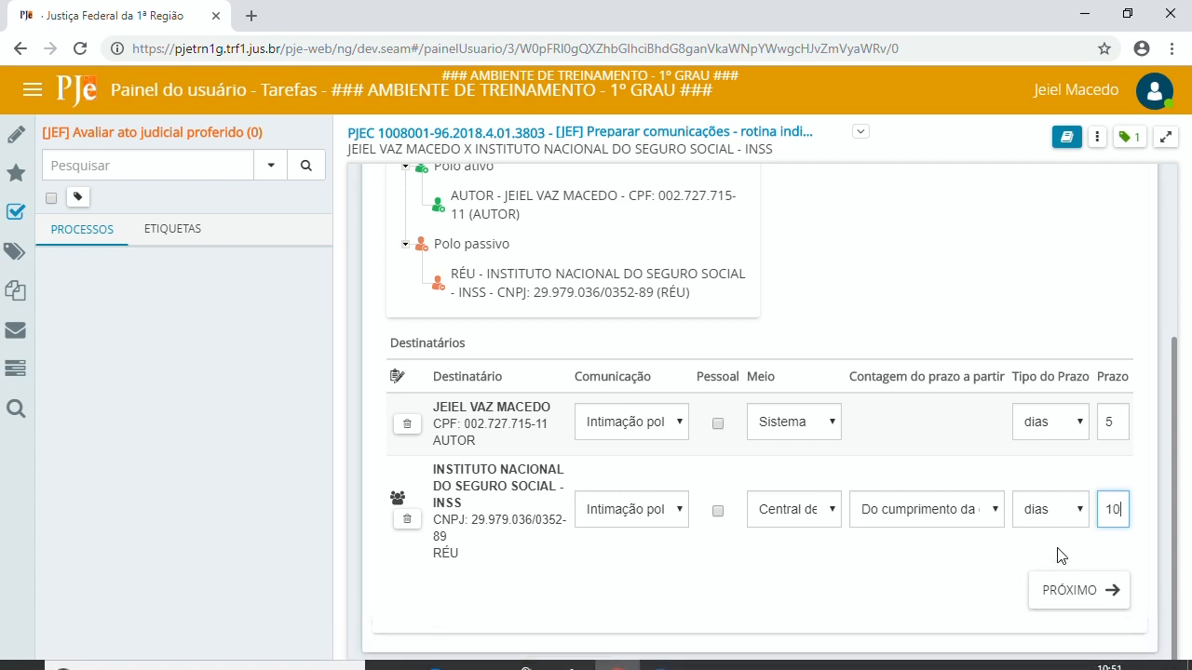
pyautogui.click(1051, 522)
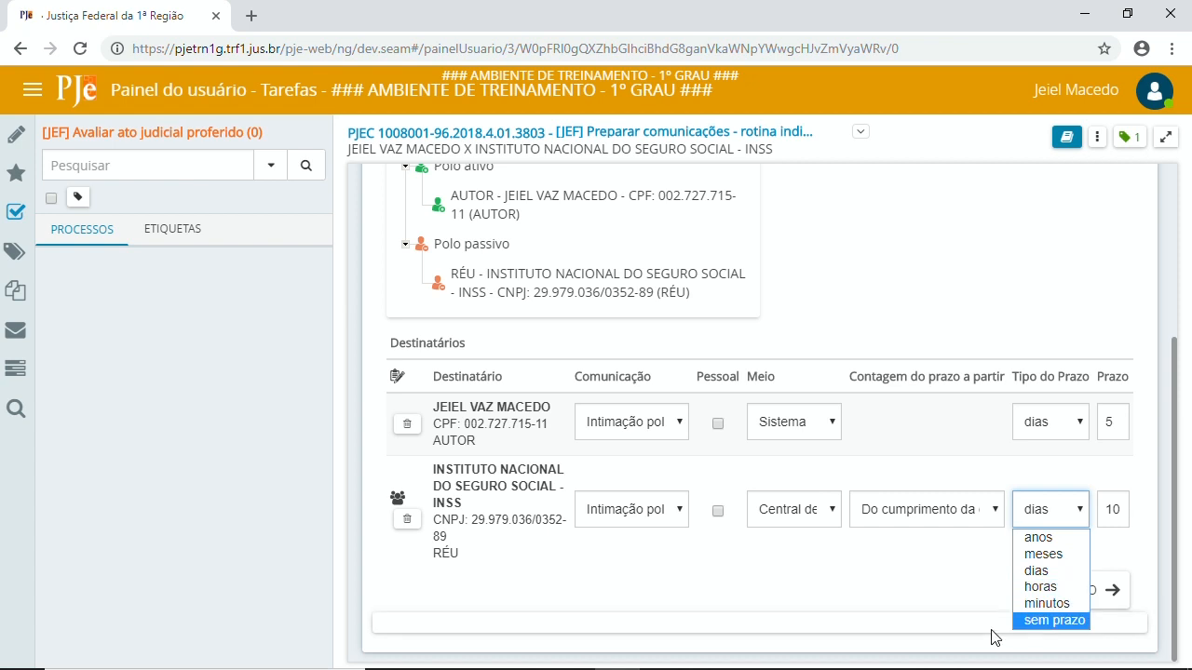
pyautogui.click(1045, 592)
pyautogui.doubleClick(1116, 512)
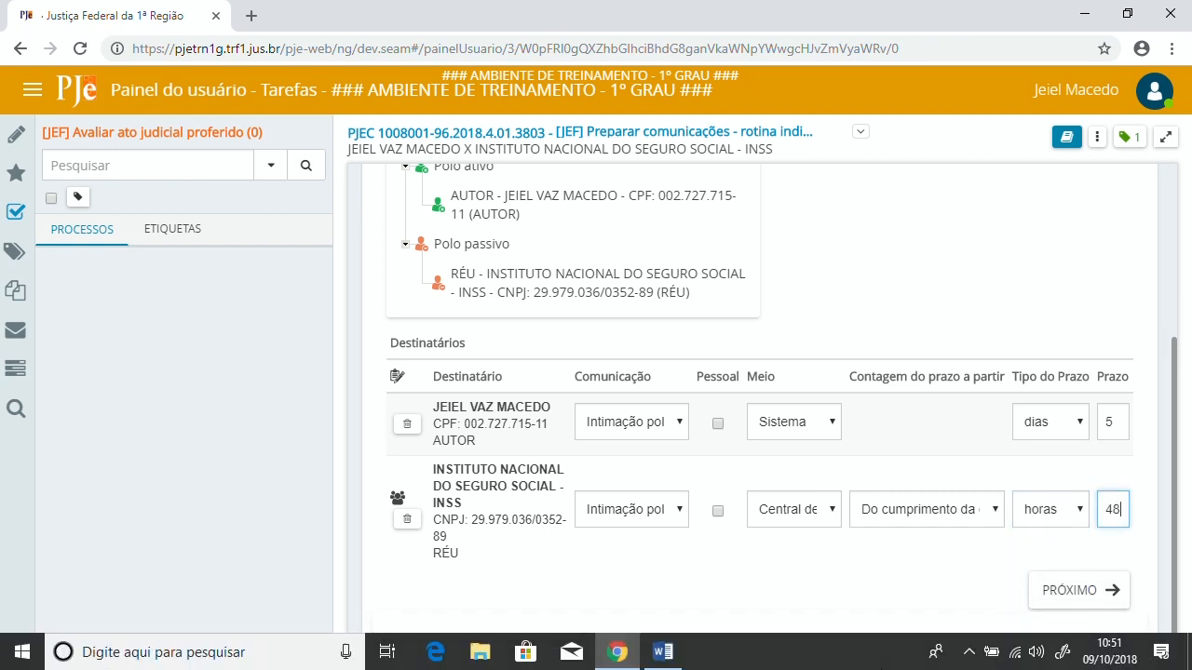
pyautogui.click(1088, 596)
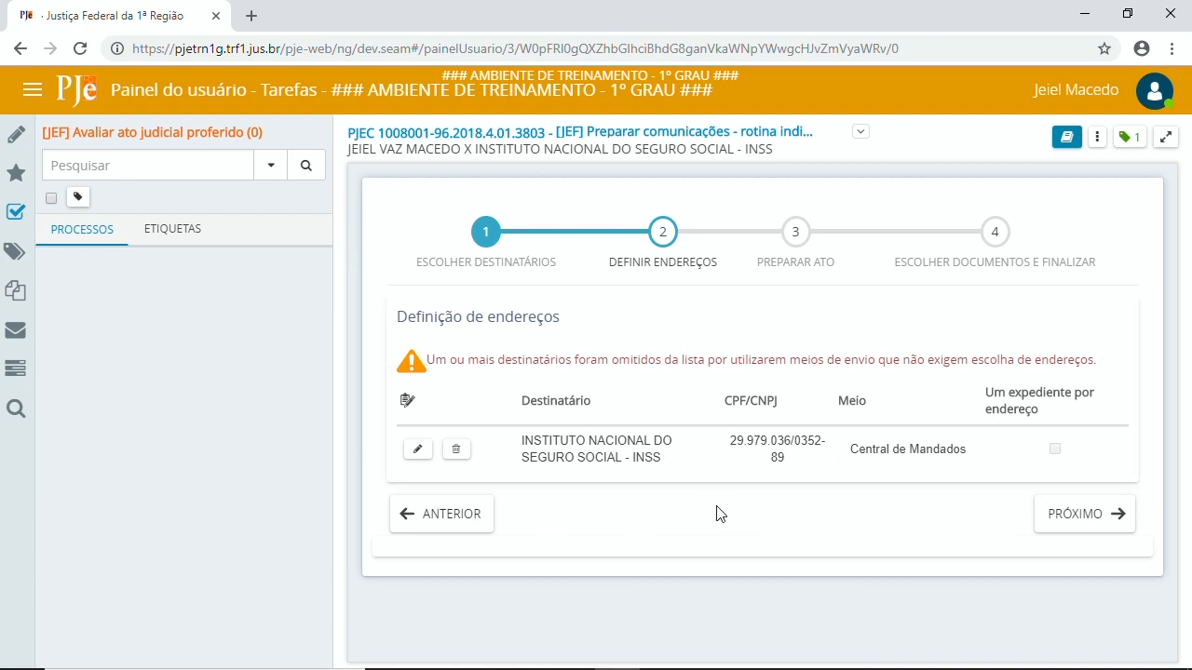
# Step: Open the destination addresses for INSS and select the first listed address, in Itumbiara - GO
pyautogui.click(417, 450)
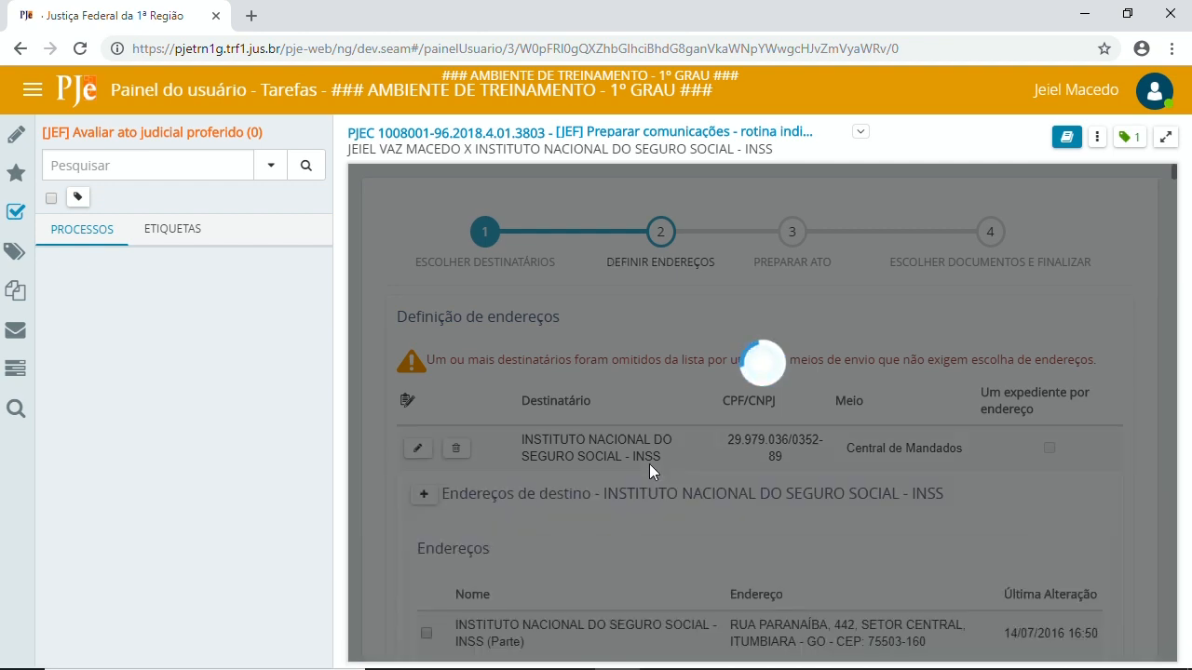
pyautogui.scroll(-2, 692, 434)
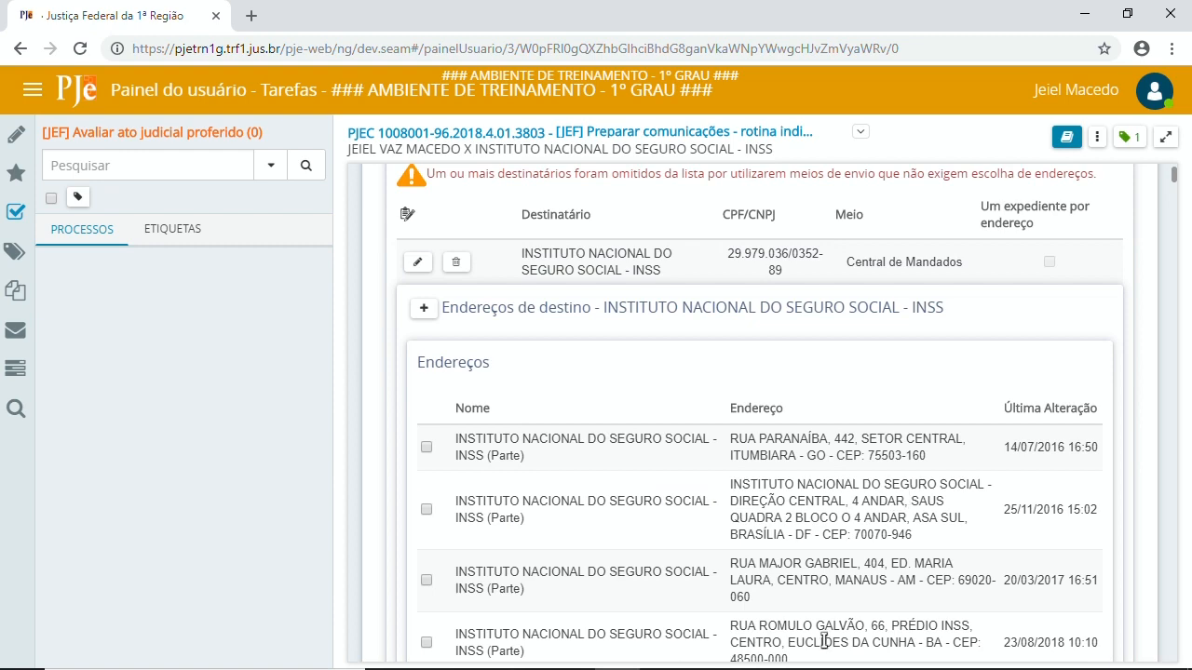
pyautogui.scroll(-5, 700, 559)
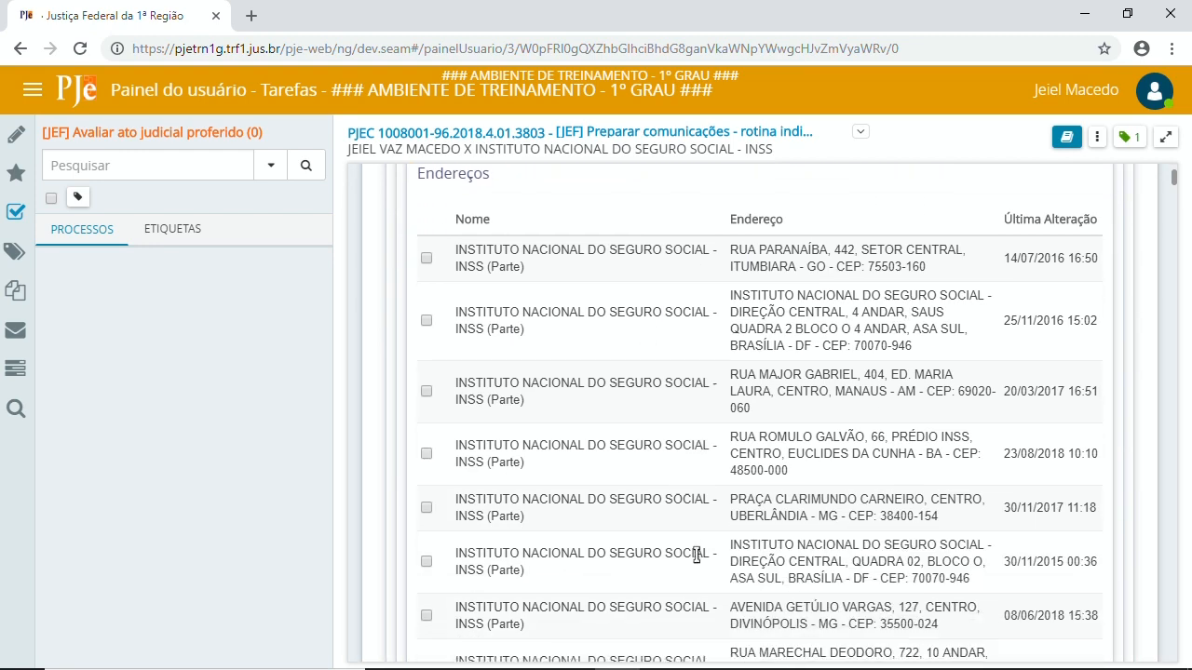
pyautogui.scroll(6, 699, 559)
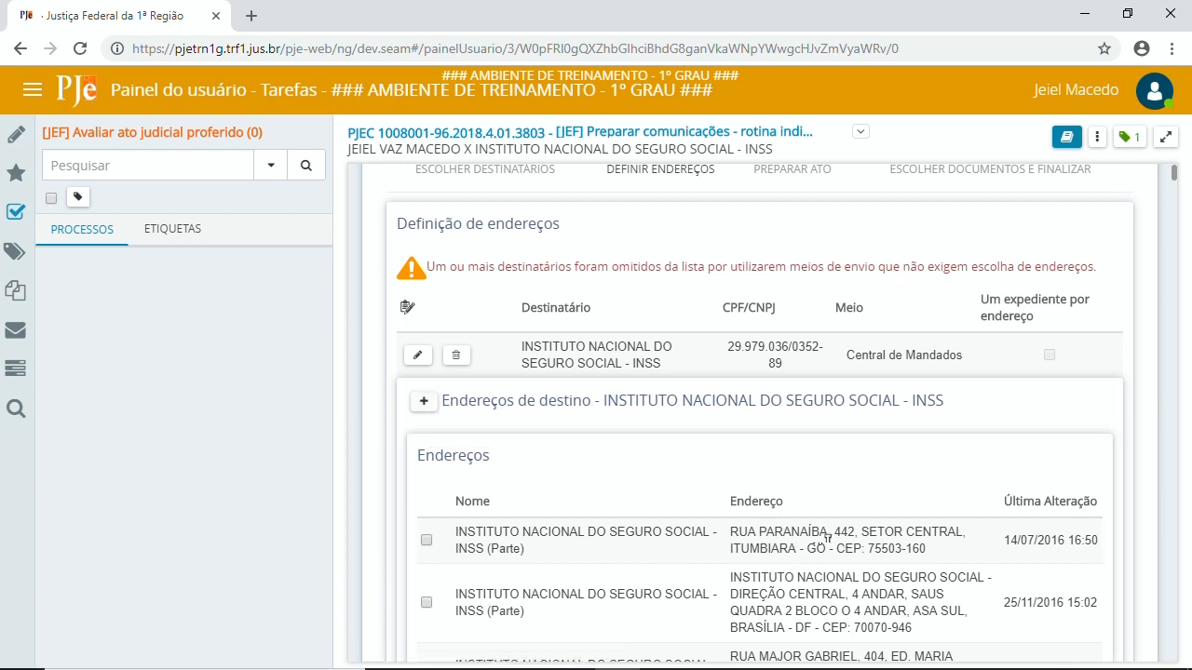
pyautogui.click(426, 540)
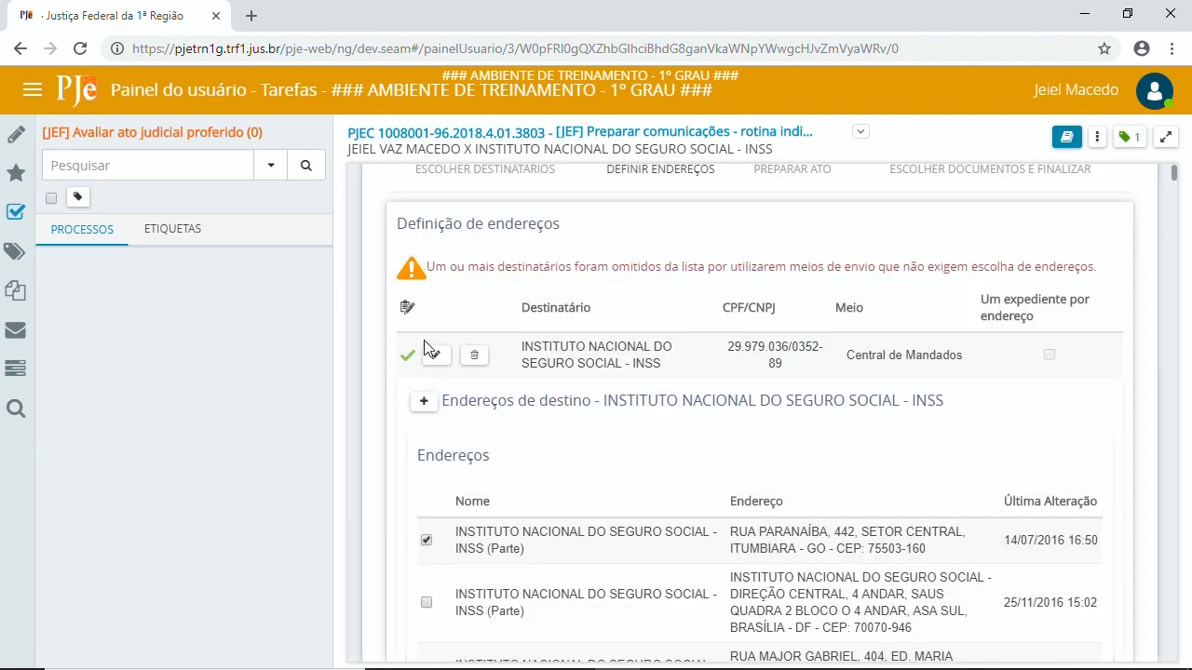
# Step: Look through the rest of INSS's registered addresses and advance to the Preparar ato stage
pyautogui.scroll(1, 606, 561)
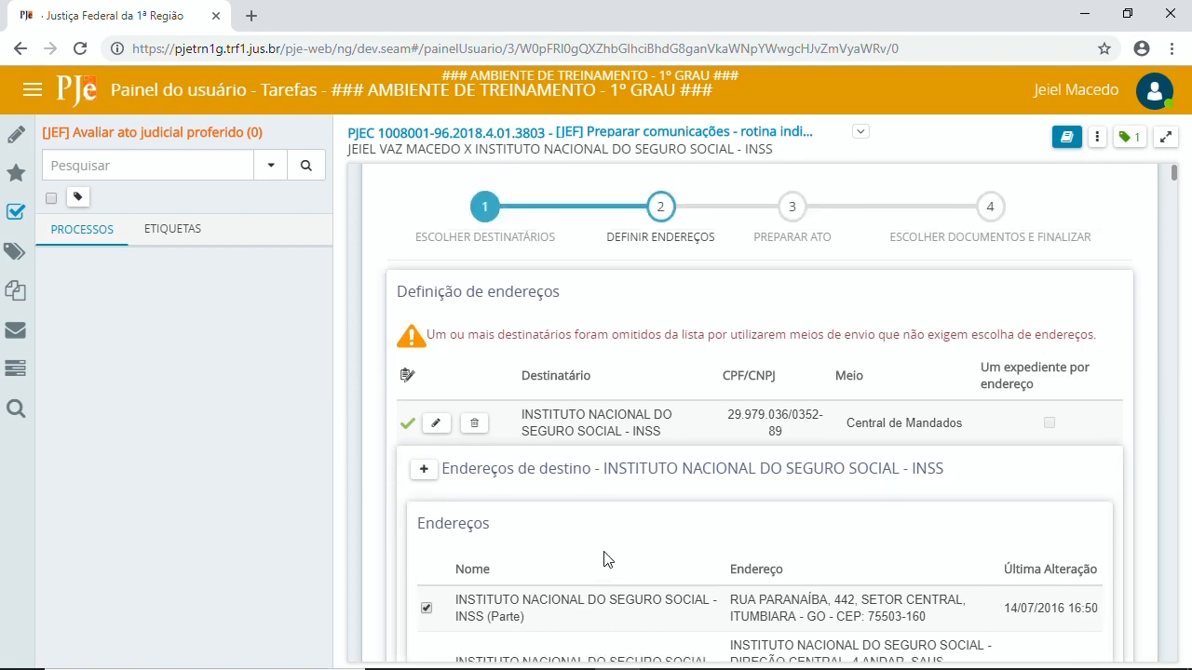
pyautogui.scroll(-15, 700, 574)
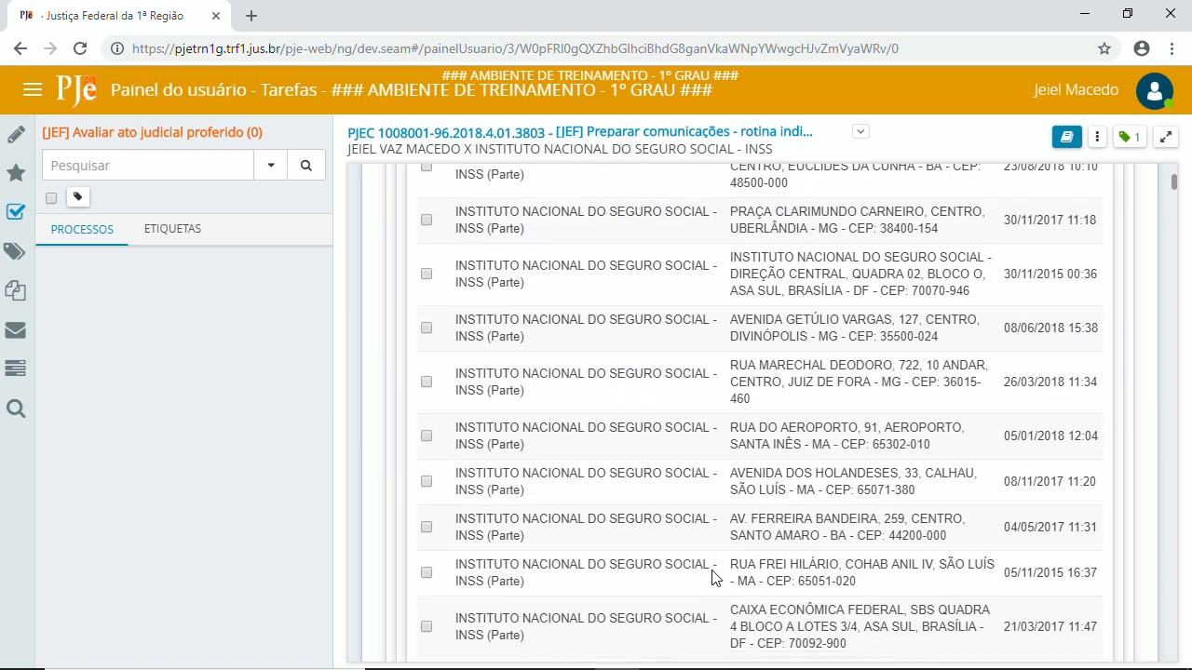
pyautogui.scroll(-8, 718, 588)
pyautogui.scroll(20, 663, 600)
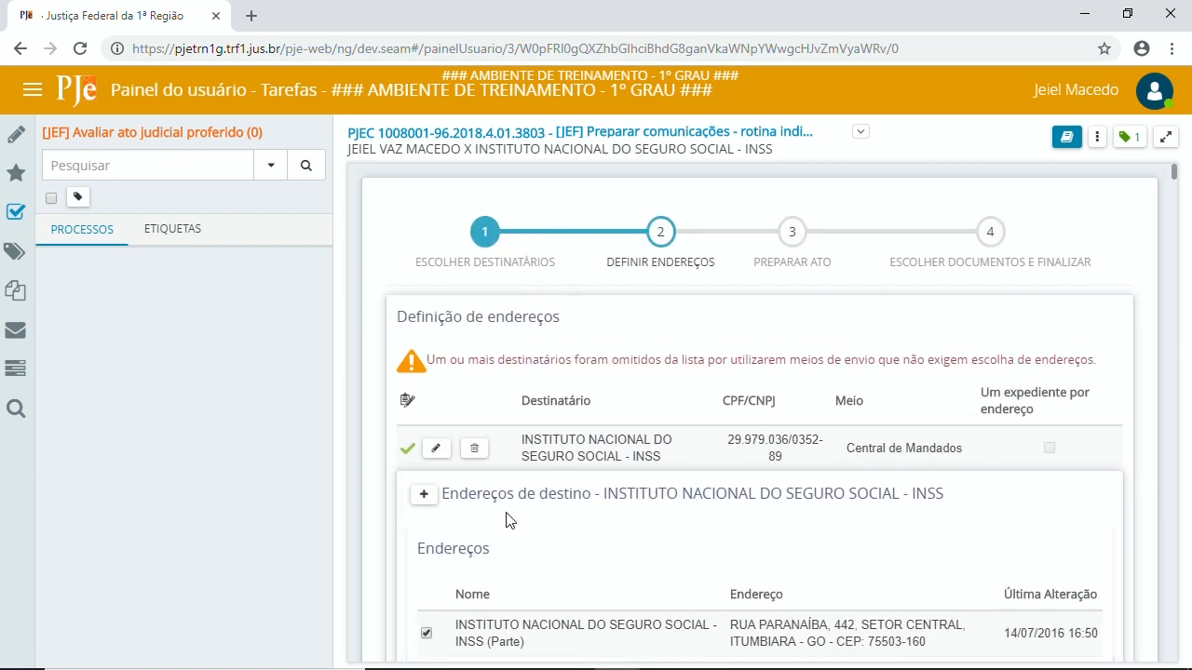
pyautogui.scroll(-15, 540, 511)
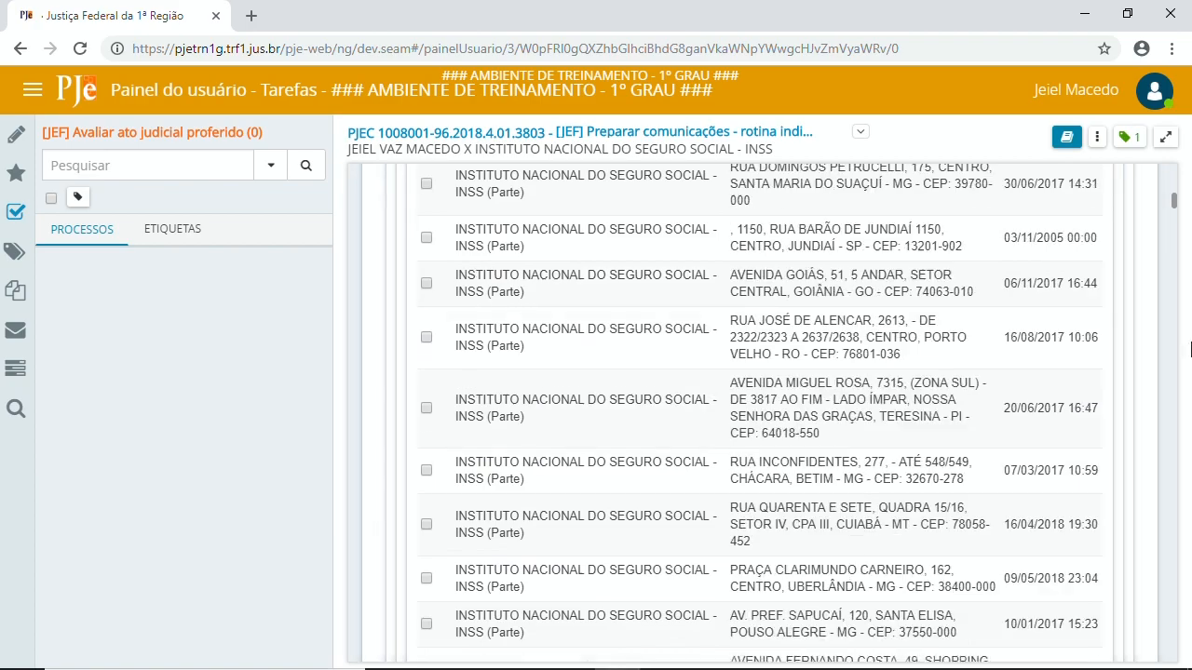
pyautogui.moveTo(1176, 202); pyautogui.dragTo(1085, 601)
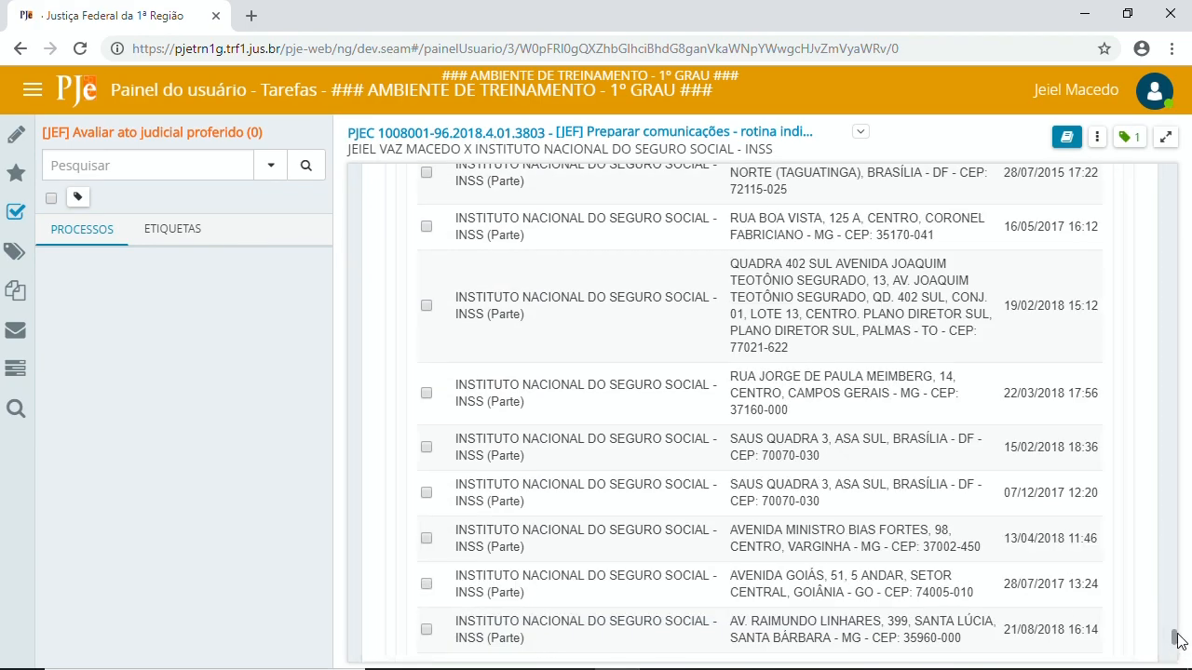
pyautogui.moveTo(1176, 640); pyautogui.dragTo(1175, 172)
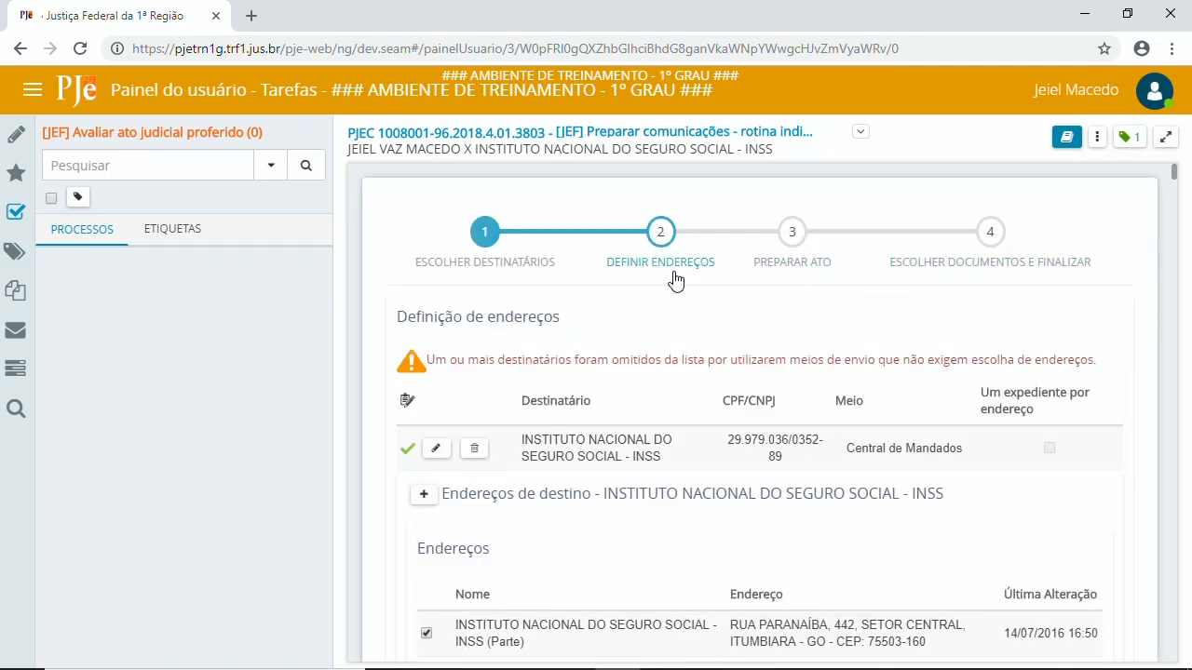
pyautogui.click(804, 265)
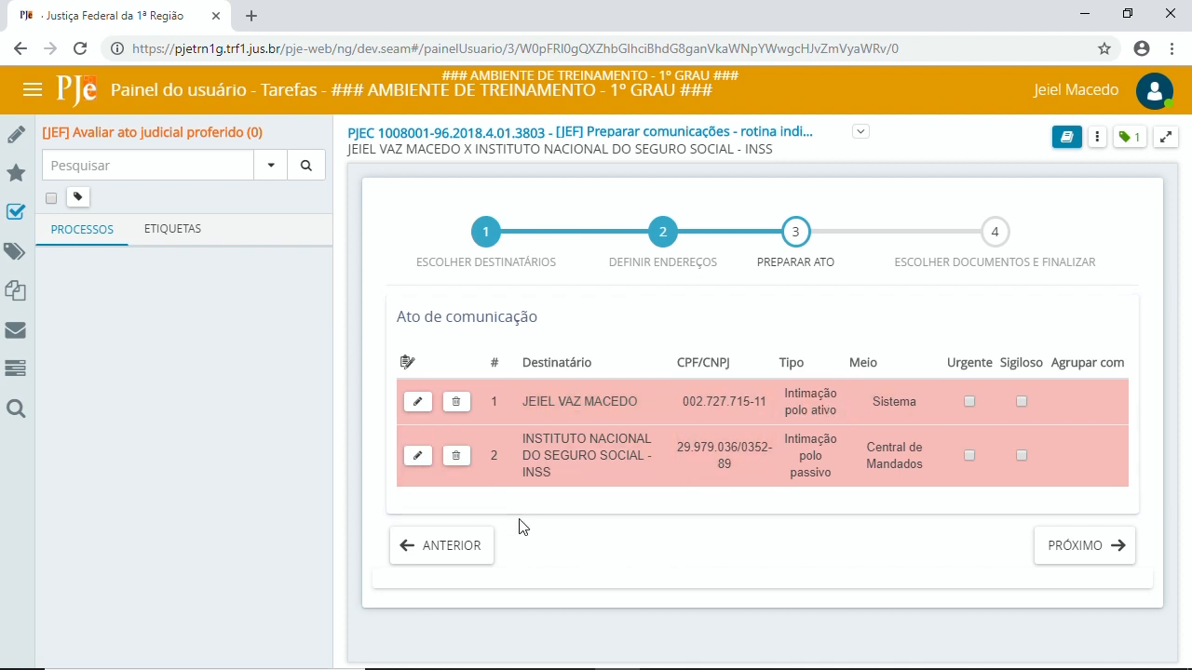
# Step: Prepare the author's act as a Documento novo using the model Intimação adv autor - via sistema and confirm it
pyautogui.click(419, 404)
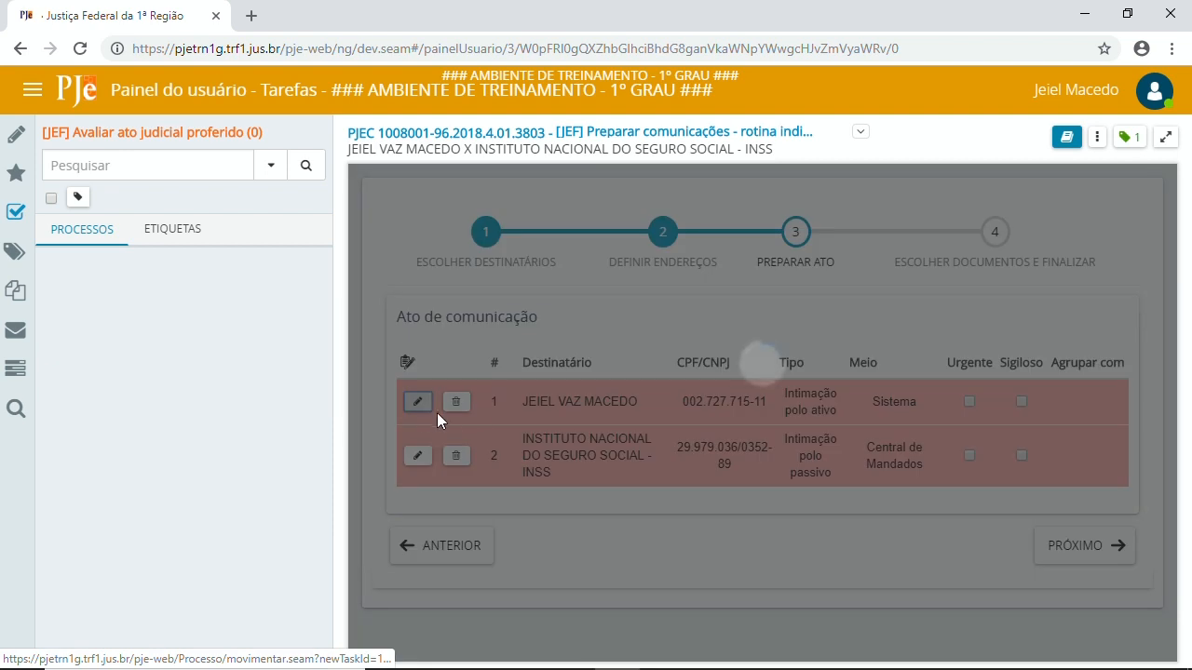
pyautogui.scroll(-2, 656, 390)
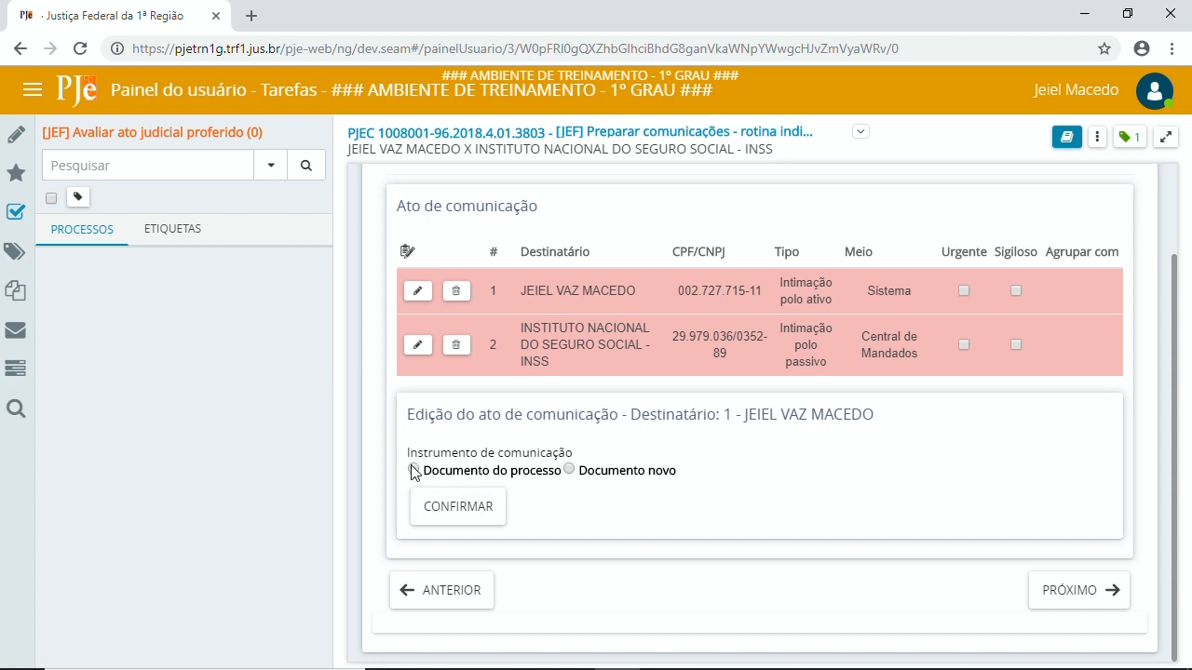
pyautogui.click(569, 469)
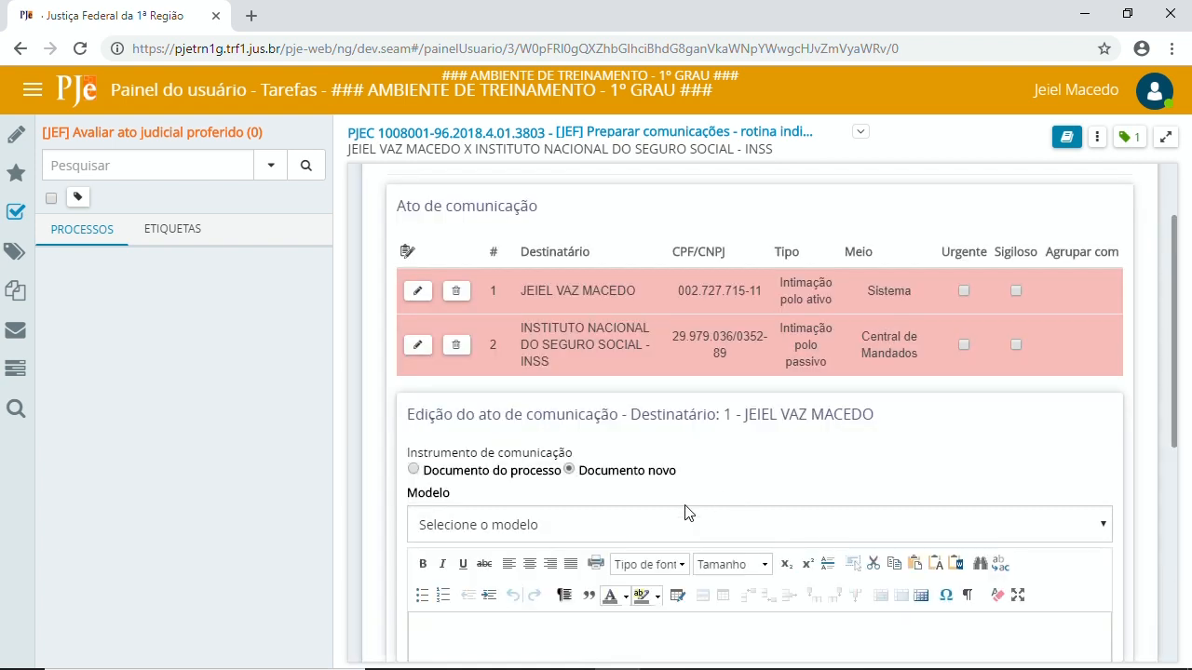
pyautogui.scroll(-2, 693, 391)
pyautogui.click(481, 343)
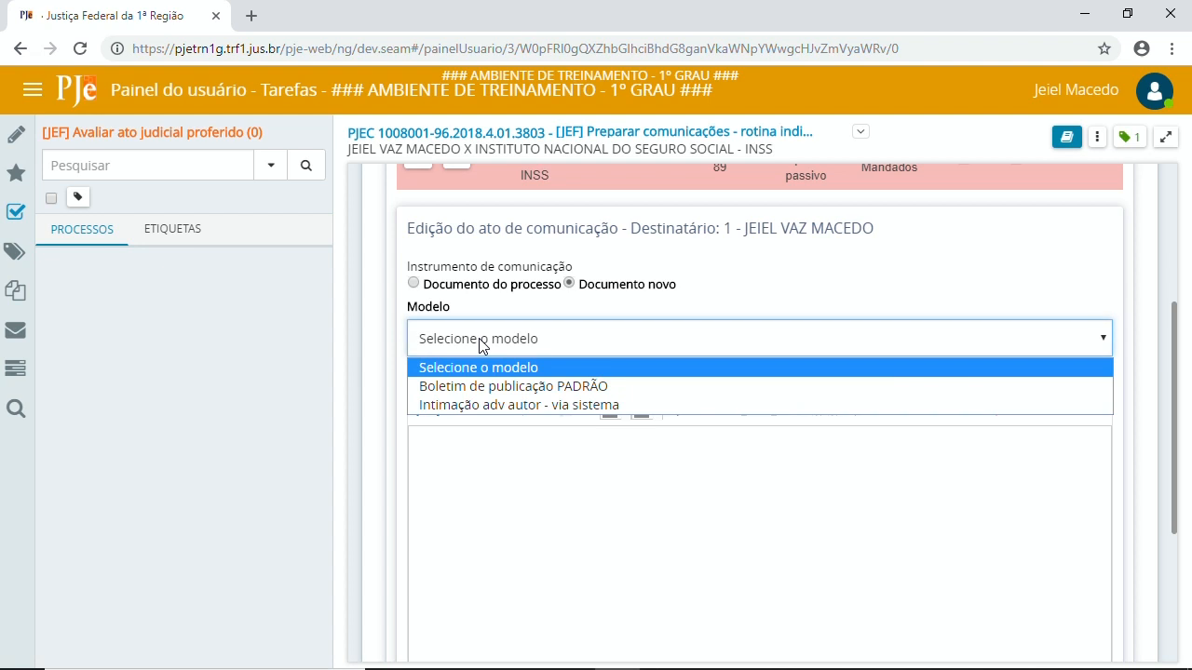
pyautogui.click(524, 406)
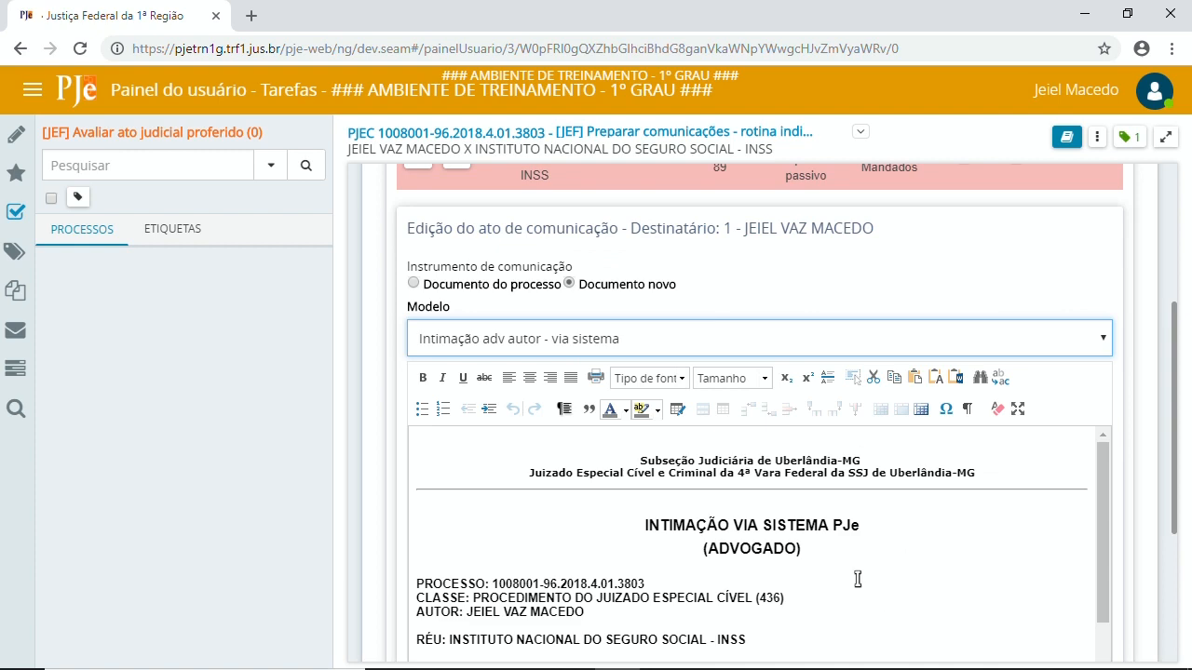
pyautogui.scroll(-10, 857, 579)
pyautogui.click(461, 511)
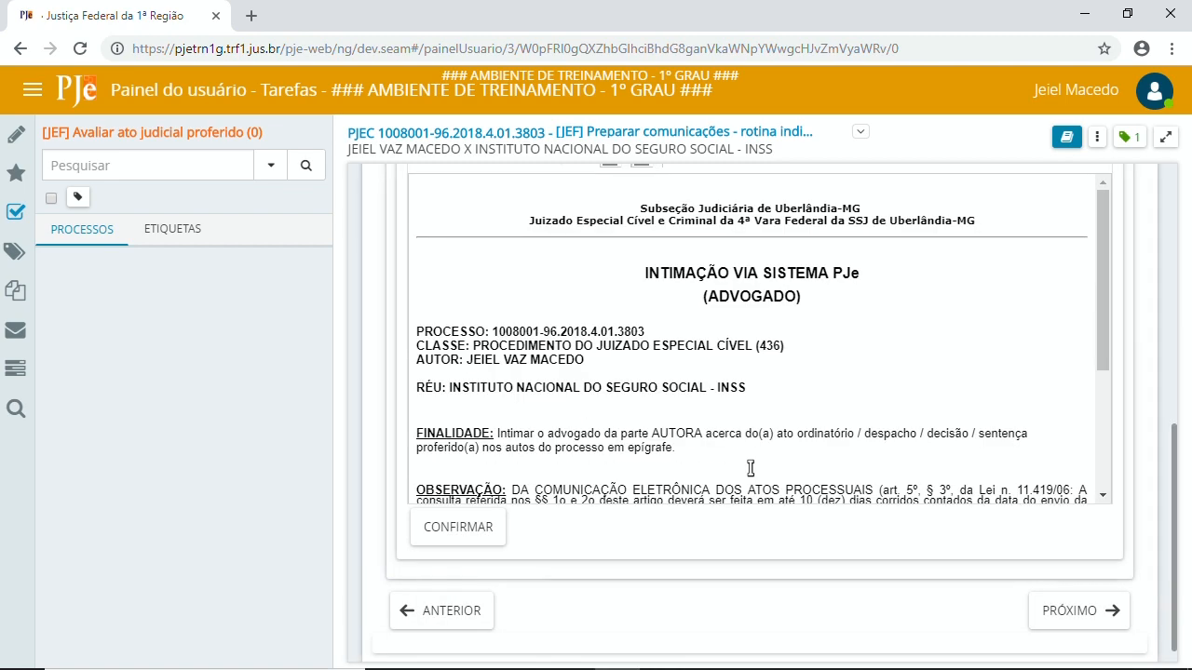
pyautogui.scroll(8, 639, 522)
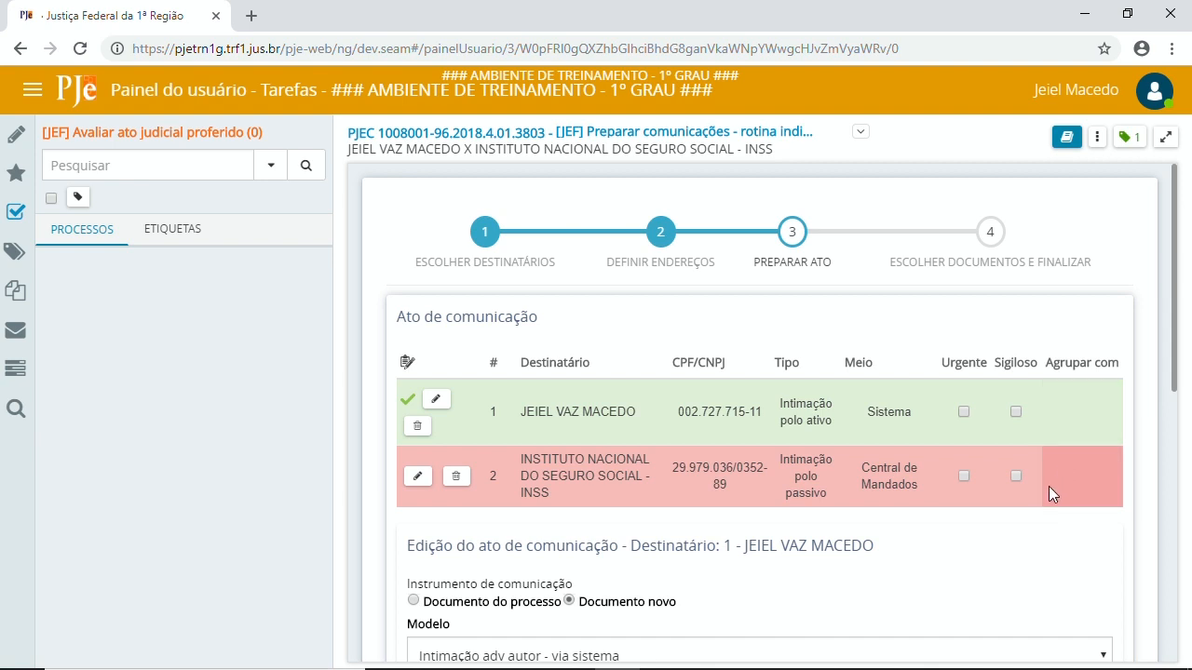
pyautogui.moveTo(1046, 364); pyautogui.dragTo(1112, 359)
pyautogui.click(1091, 356)
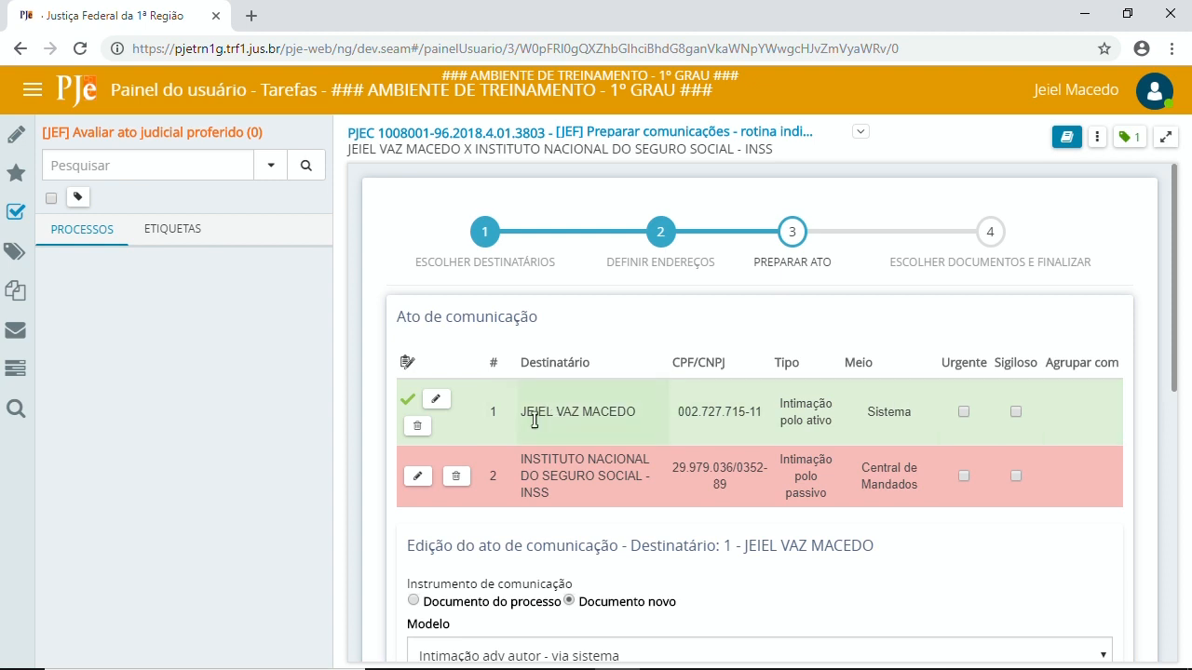
pyautogui.moveTo(521, 411); pyautogui.dragTo(639, 413)
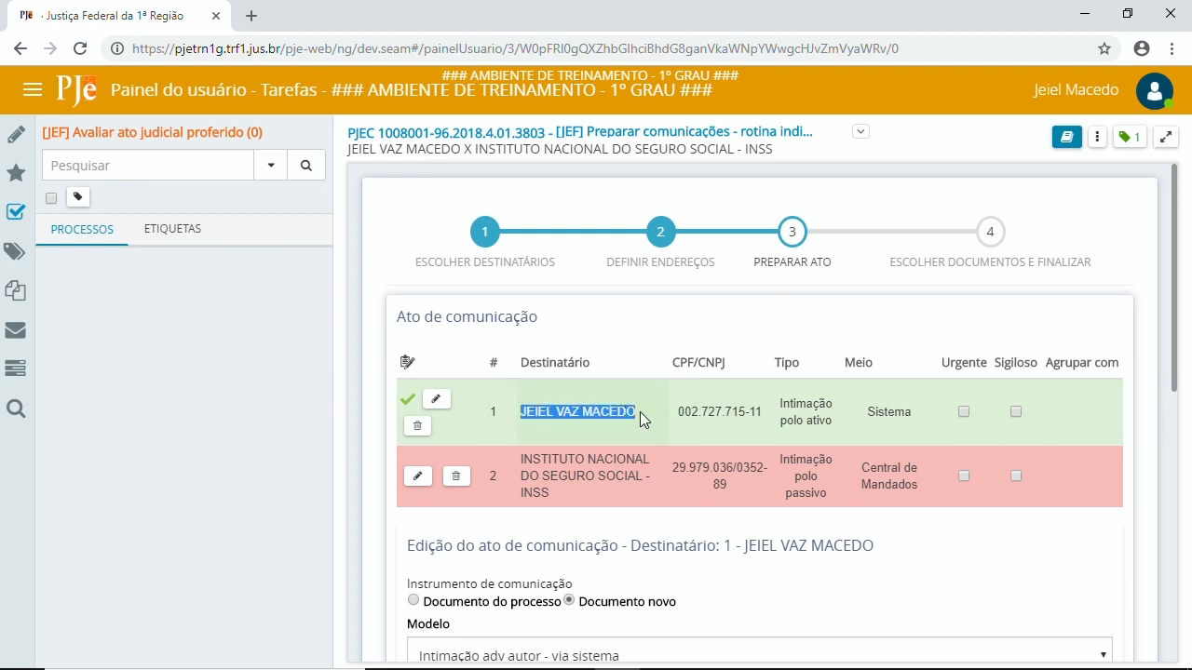
pyautogui.click(643, 412)
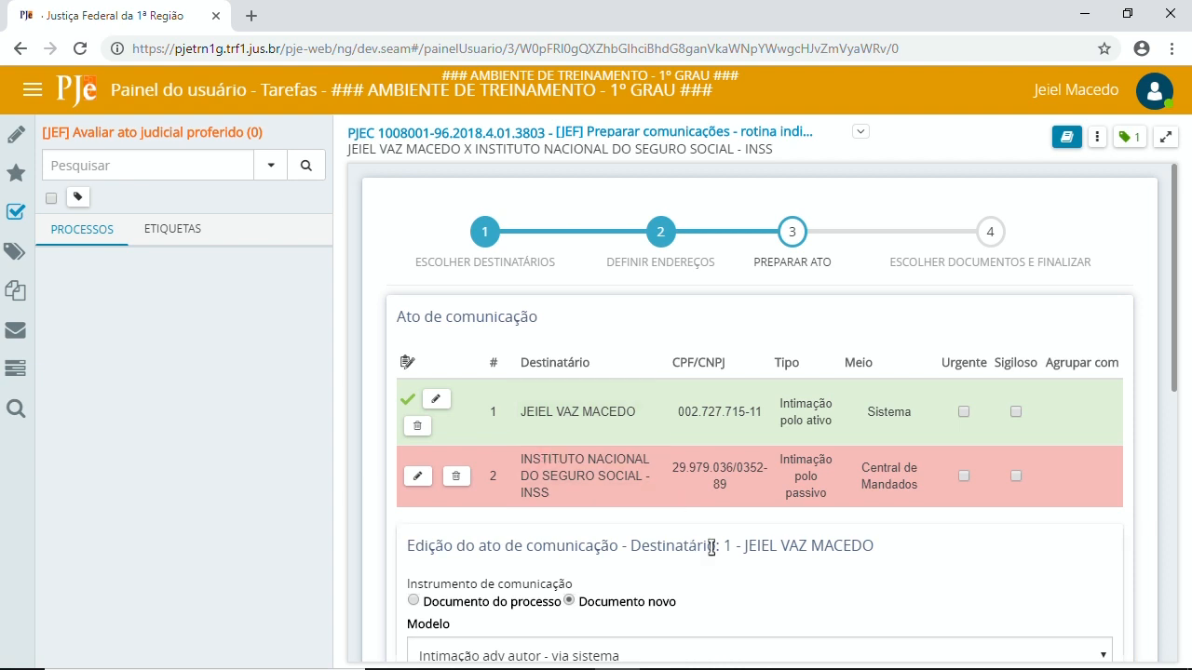
# Step: Open INSS's communication act for editing and choose Documento do processo as the communication instrument
pyautogui.scroll(-1, 734, 547)
pyautogui.scroll(-1, 735, 548)
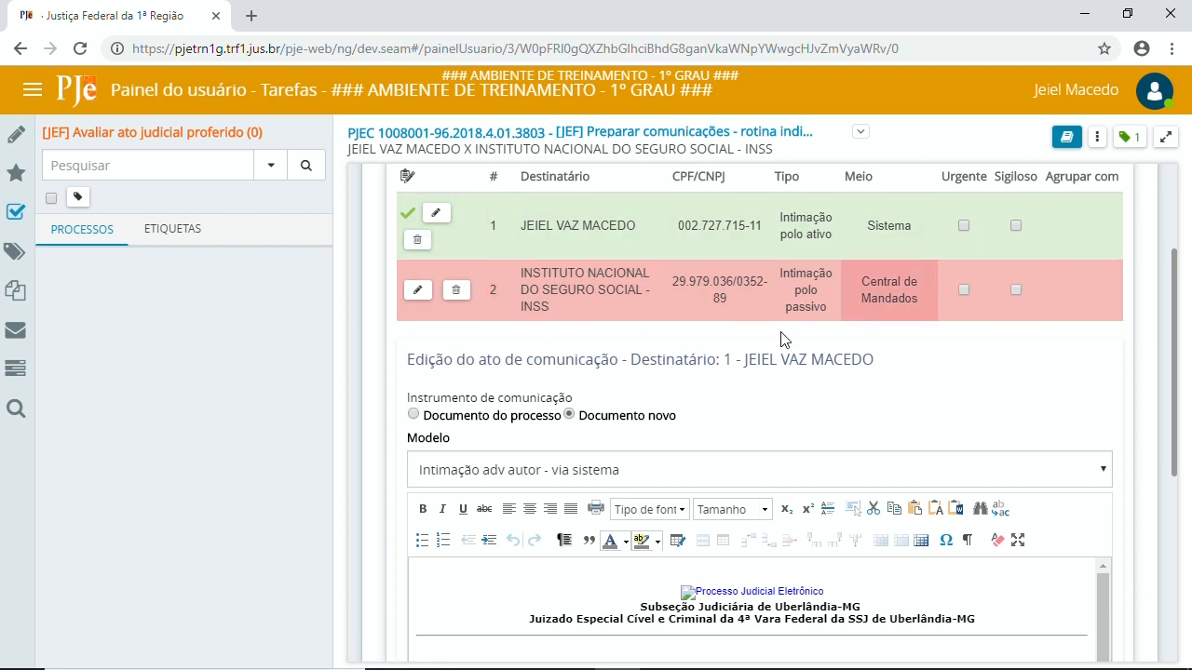
pyautogui.click(417, 294)
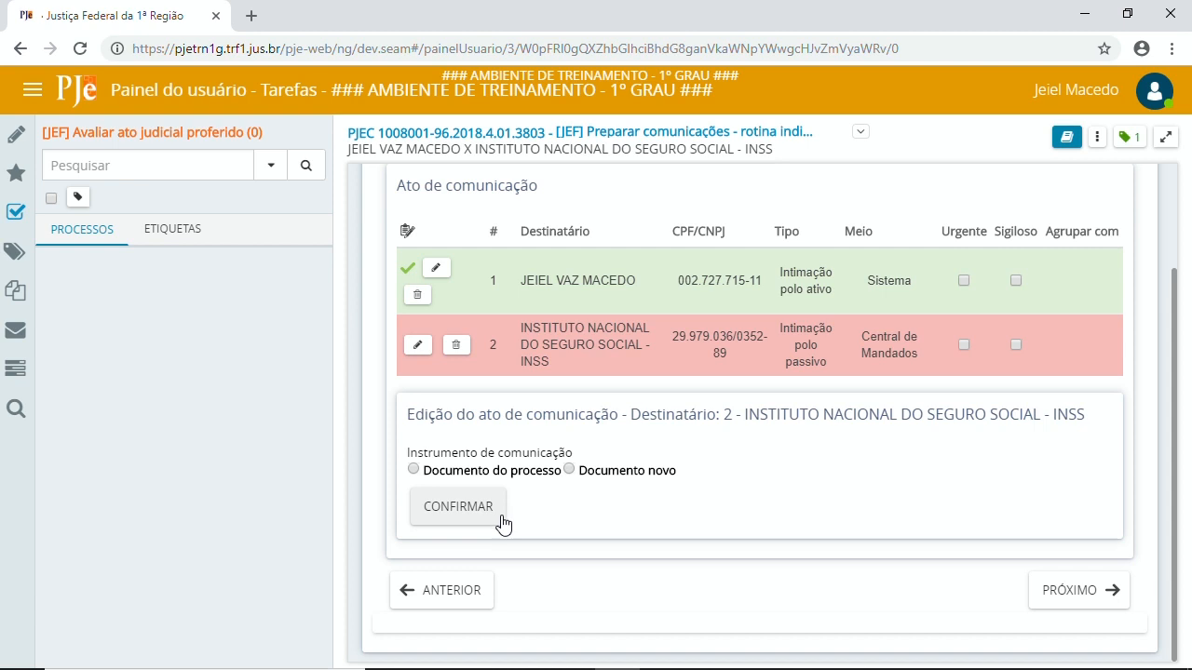
pyautogui.click(413, 469)
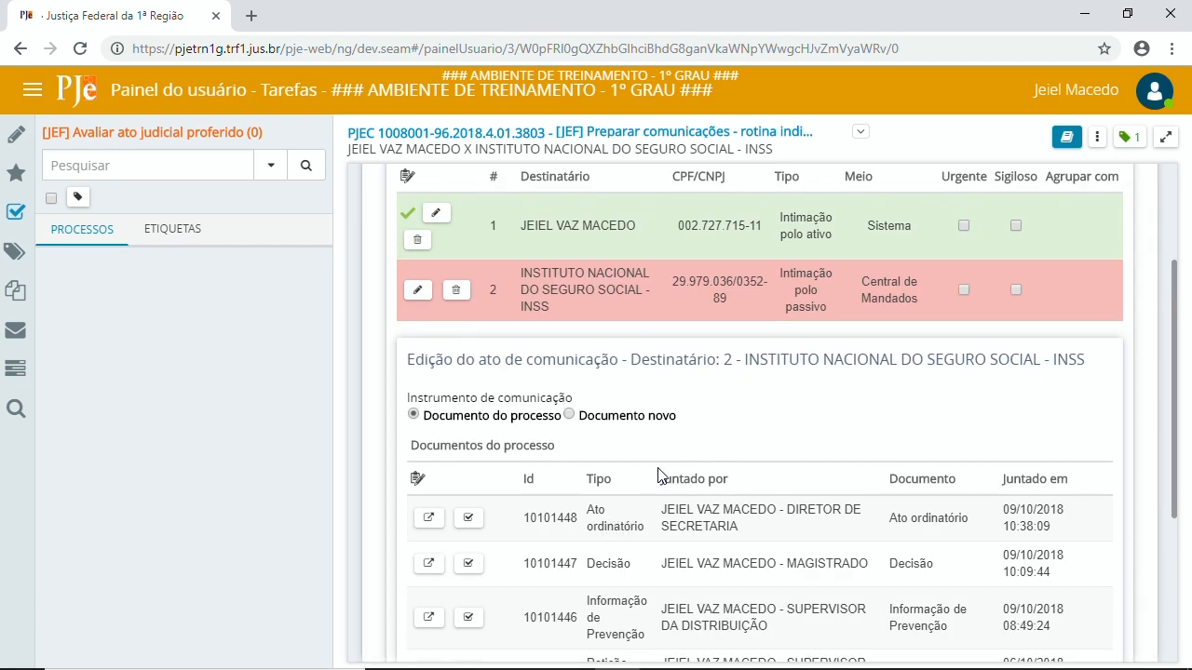
# Step: Preview the Decisão among the case documents, close the preview and select it as INSS's communication act
pyautogui.scroll(-3, 658, 475)
pyautogui.scroll(1, 657, 475)
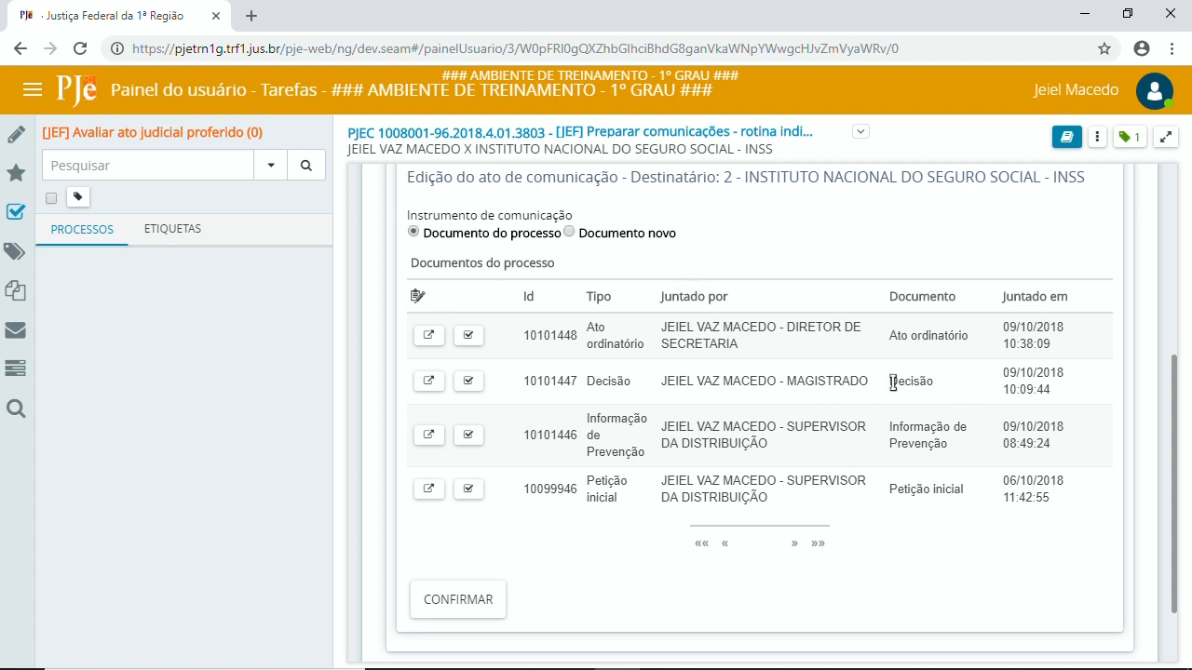
pyautogui.click(429, 381)
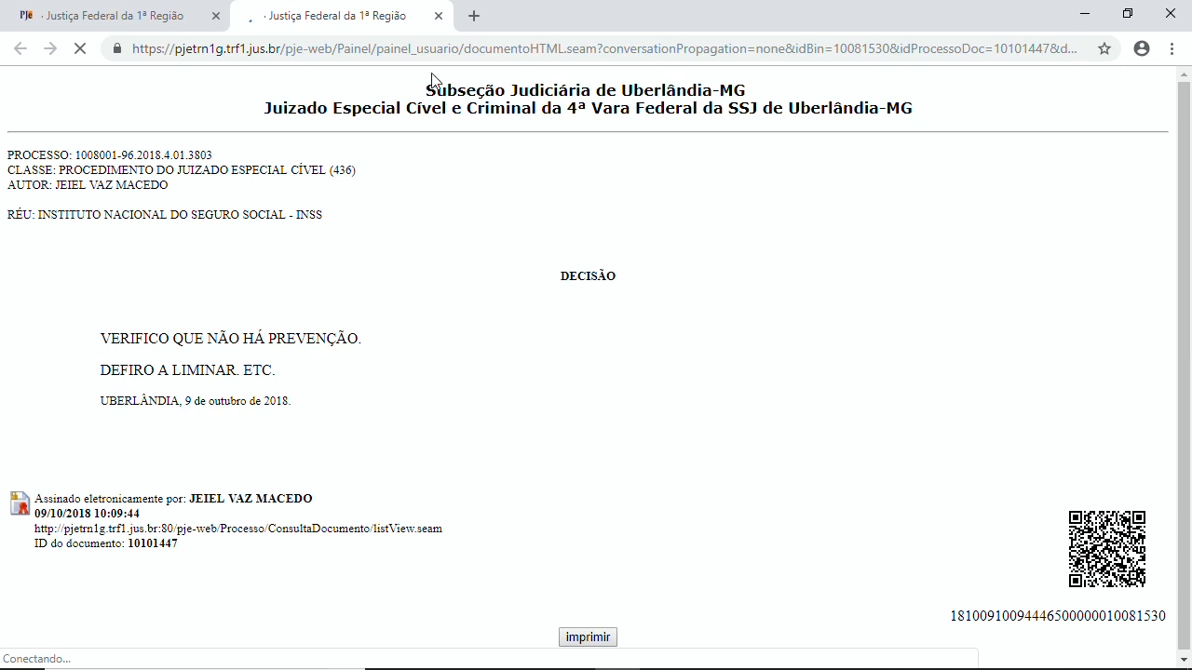
pyautogui.click(438, 16)
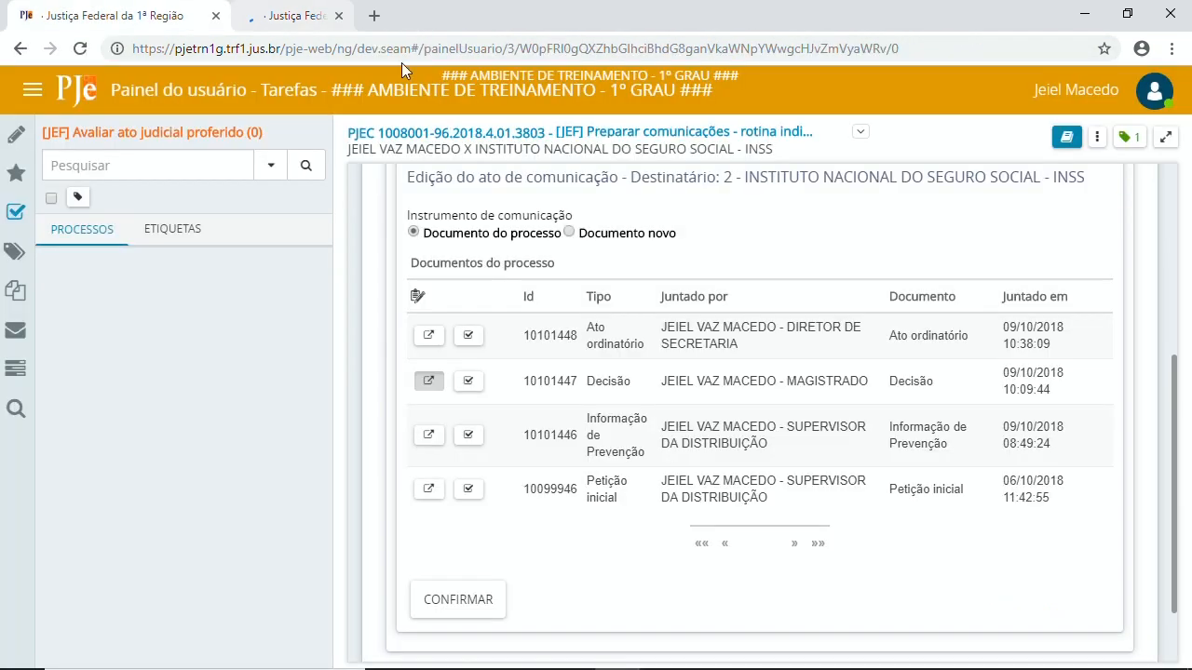
pyautogui.click(471, 387)
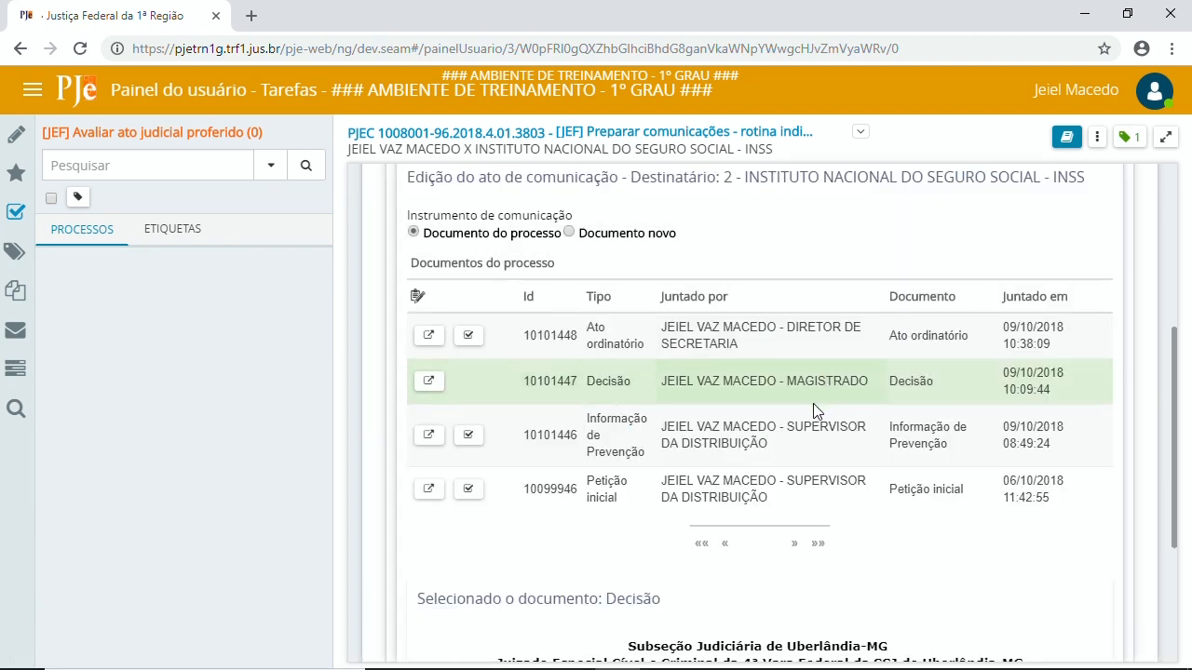
# Step: Expand the remaining text of the selected Decisão and confirm INSS's communication act
pyautogui.scroll(-3, 759, 430)
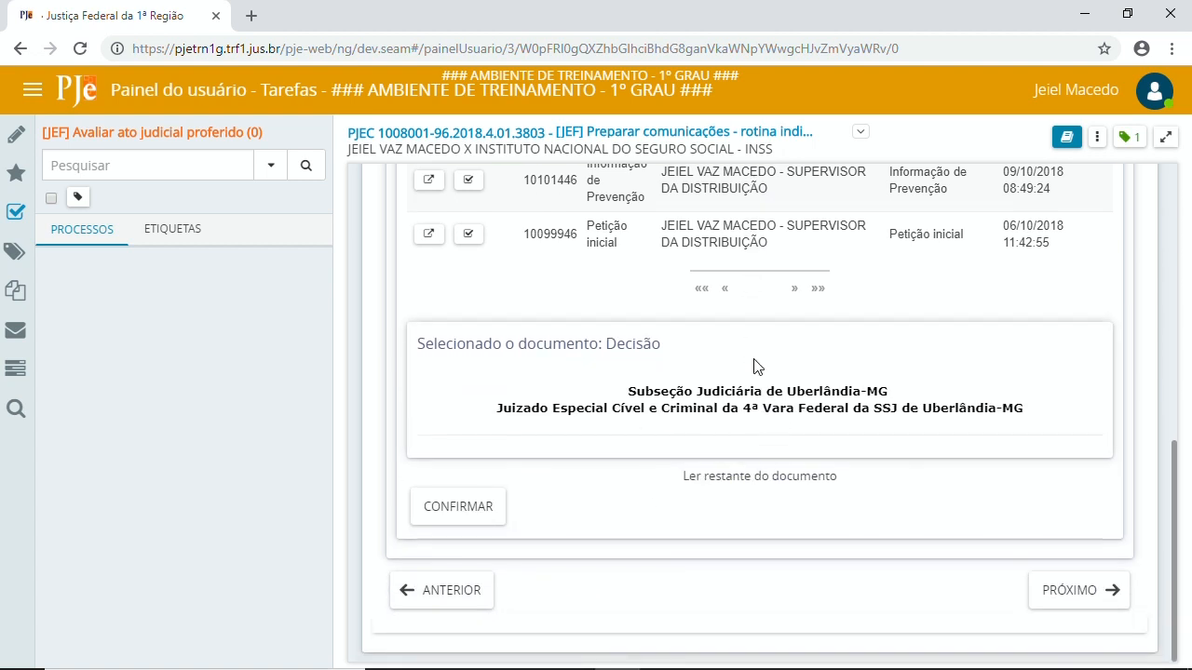
pyautogui.click(747, 478)
pyautogui.scroll(-2, 691, 484)
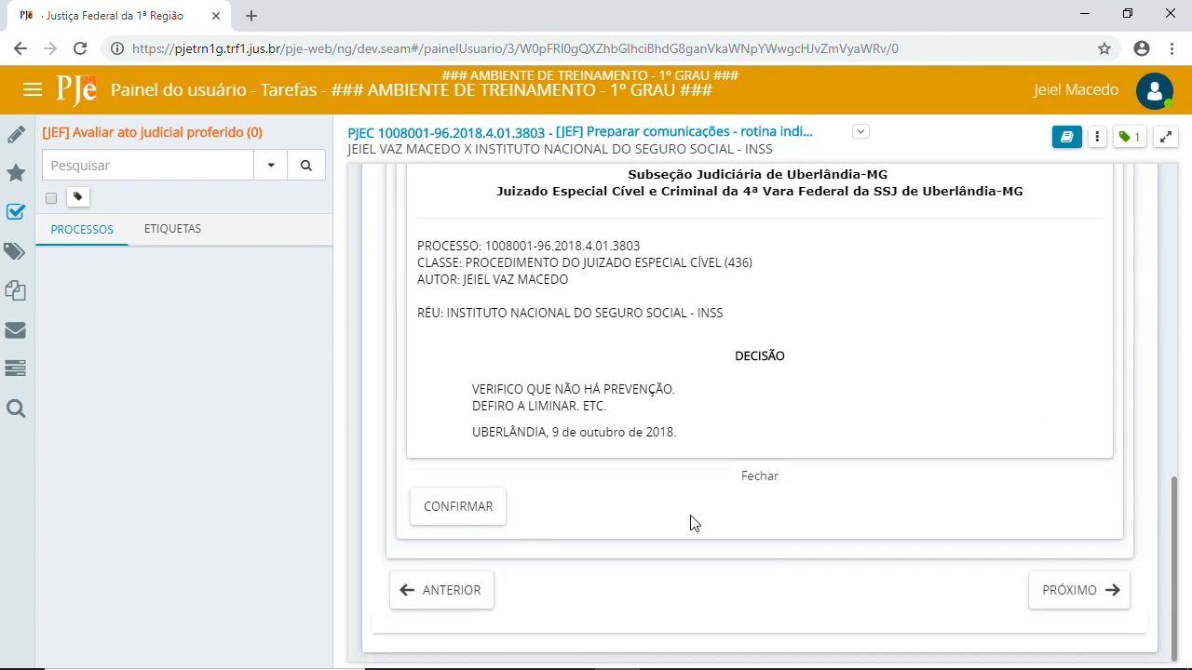
pyautogui.click(477, 509)
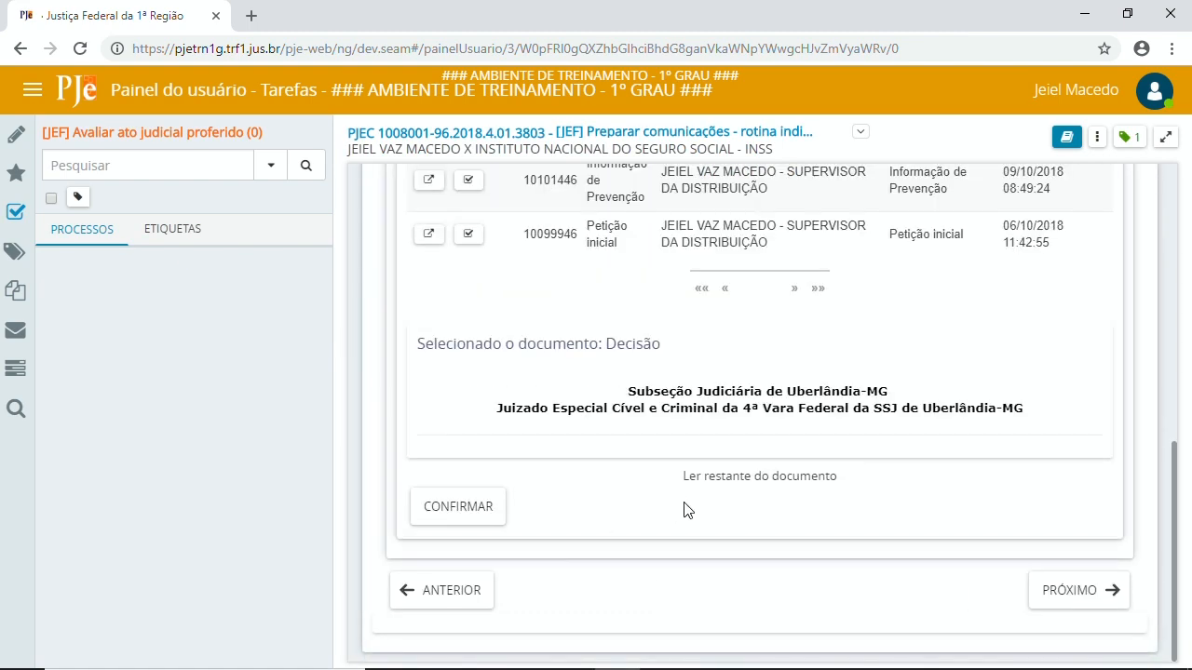
# Step: Check both recipients' communication acts and advance to the Escolher documentos e finalizar stage
pyautogui.scroll(3, 687, 506)
pyautogui.scroll(2, 689, 507)
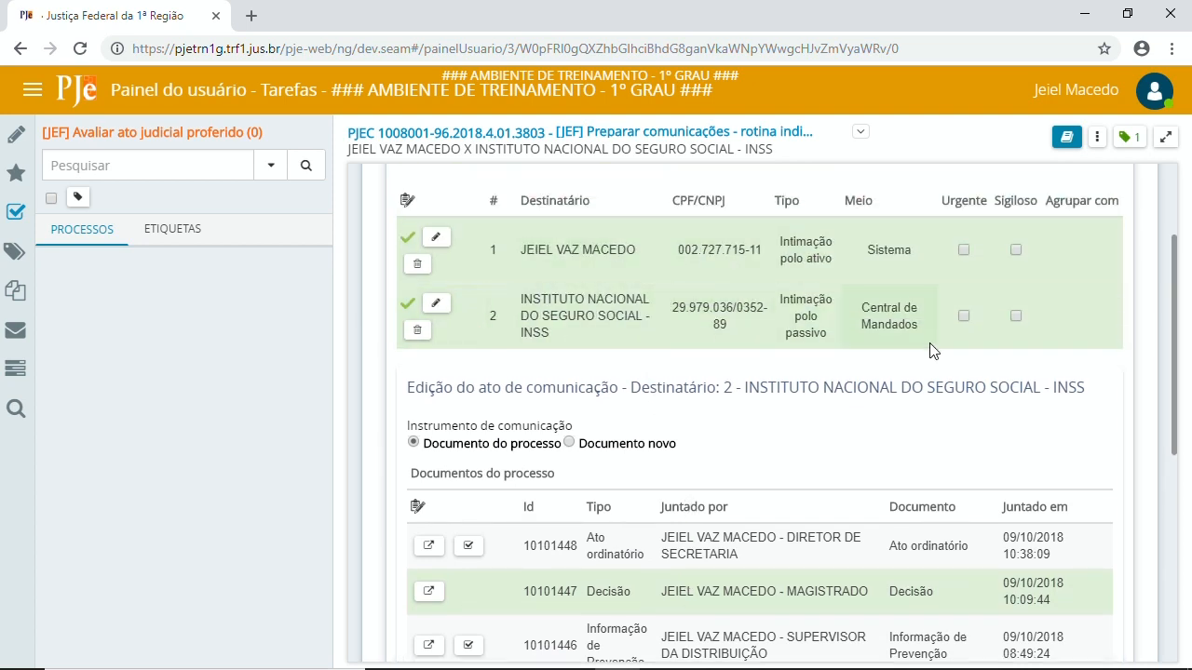
pyautogui.scroll(2, 792, 509)
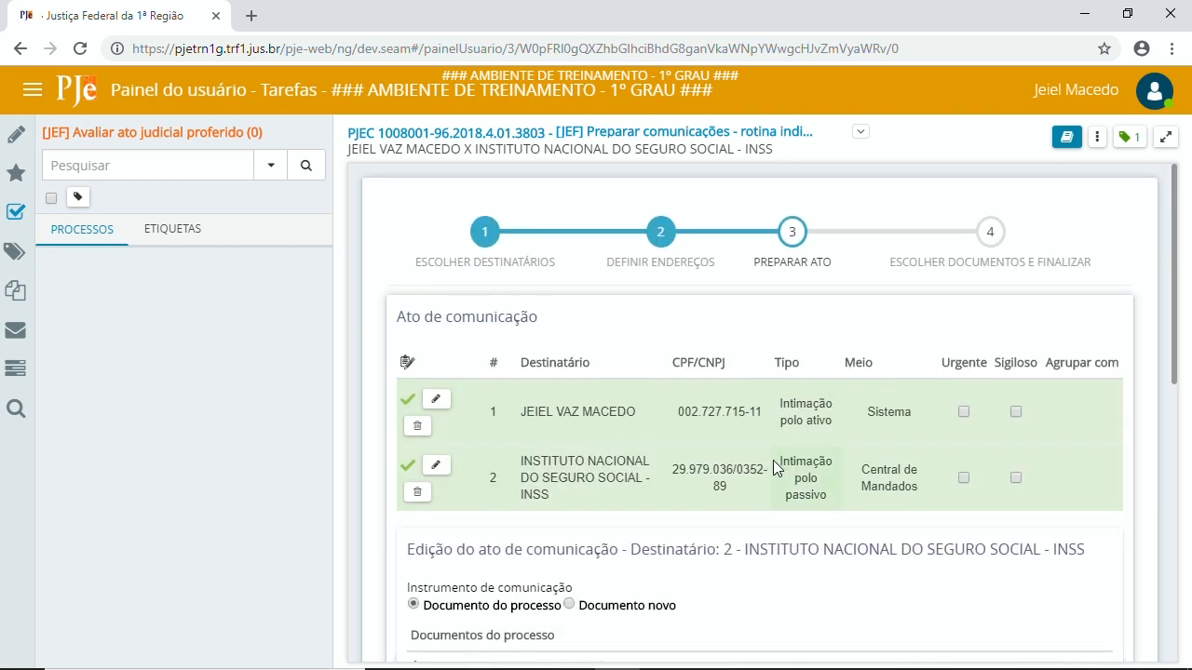
pyautogui.click(1029, 263)
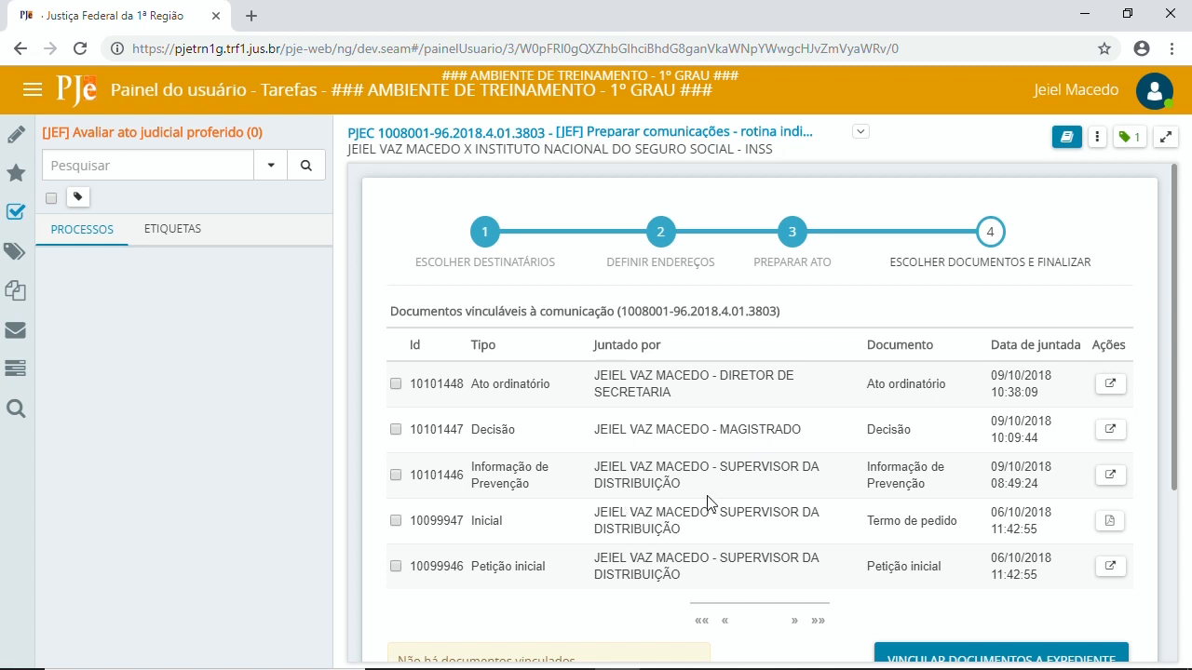
# Step: Select the Decisão and the Inicial (Termo de pedido) among the linkable documents and link them to the expediente
pyautogui.scroll(-1, 693, 471)
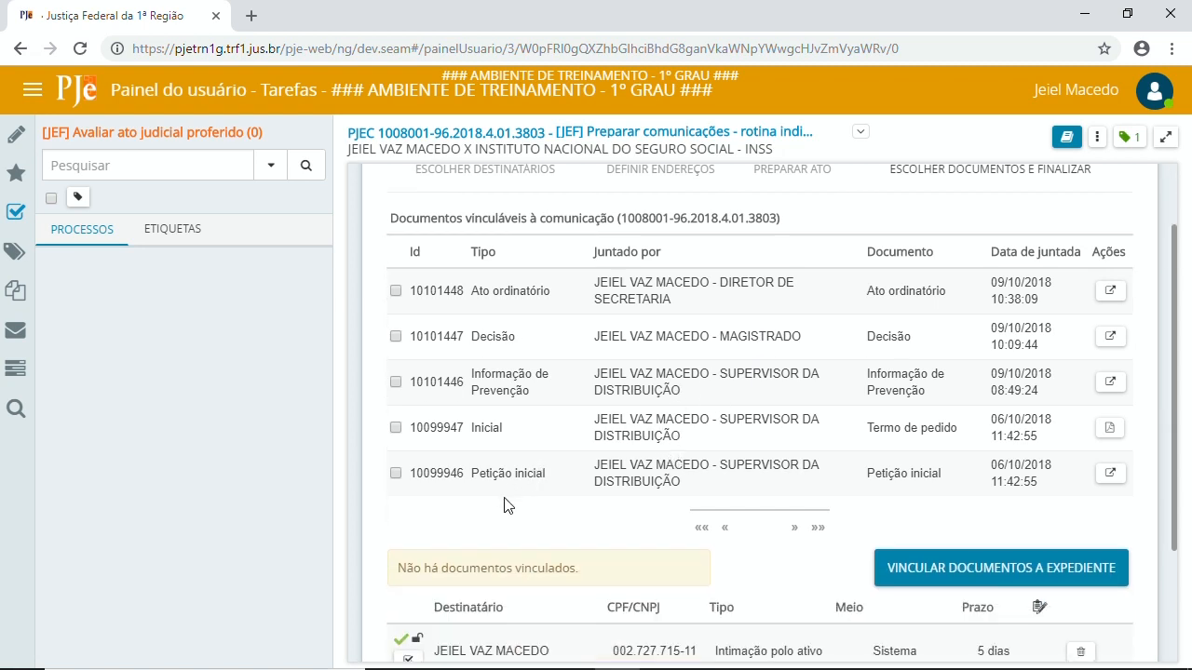
pyautogui.scroll(1, 574, 547)
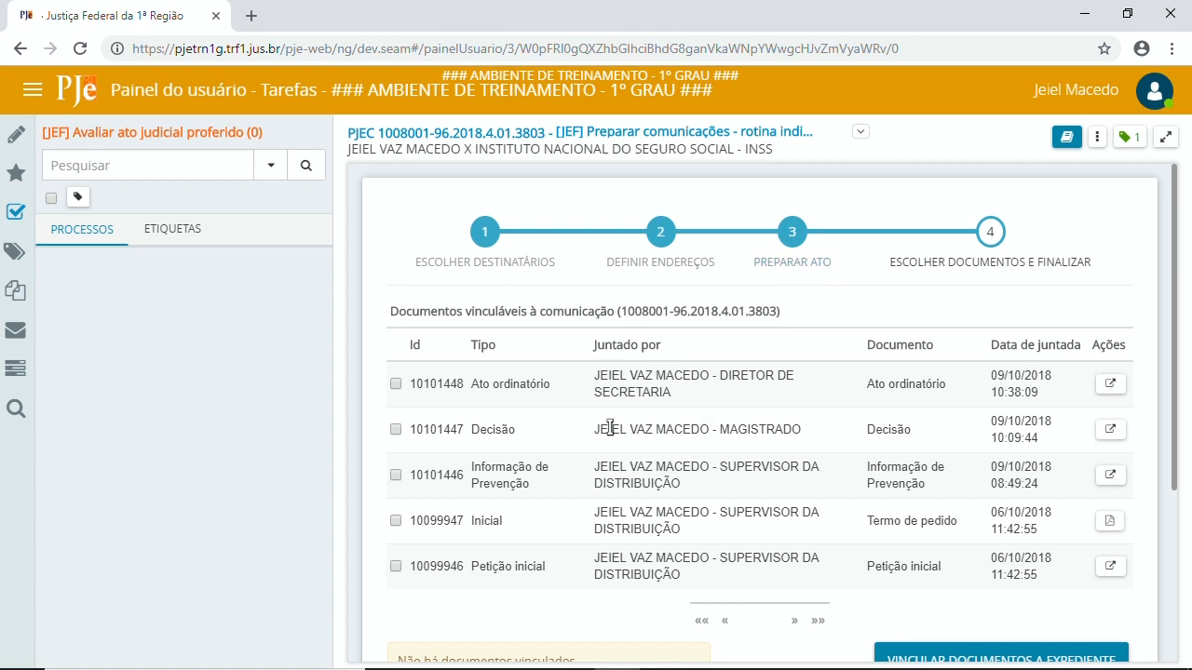
pyautogui.scroll(-1, 577, 540)
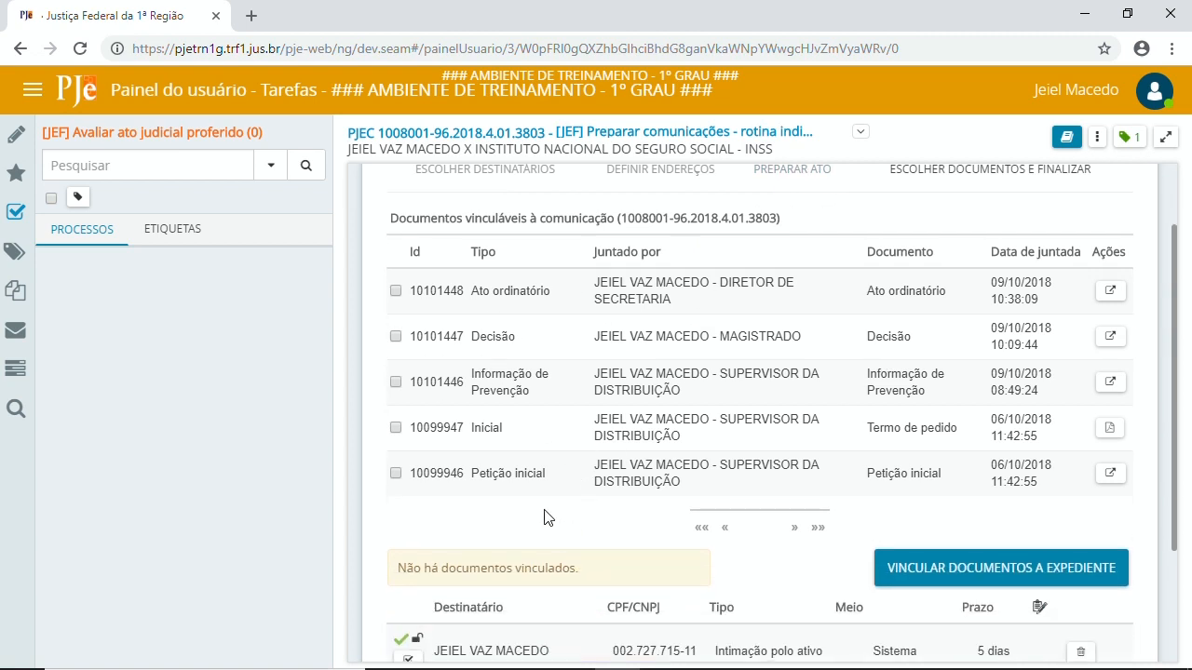
pyautogui.click(395, 337)
pyautogui.scroll(-1, 591, 466)
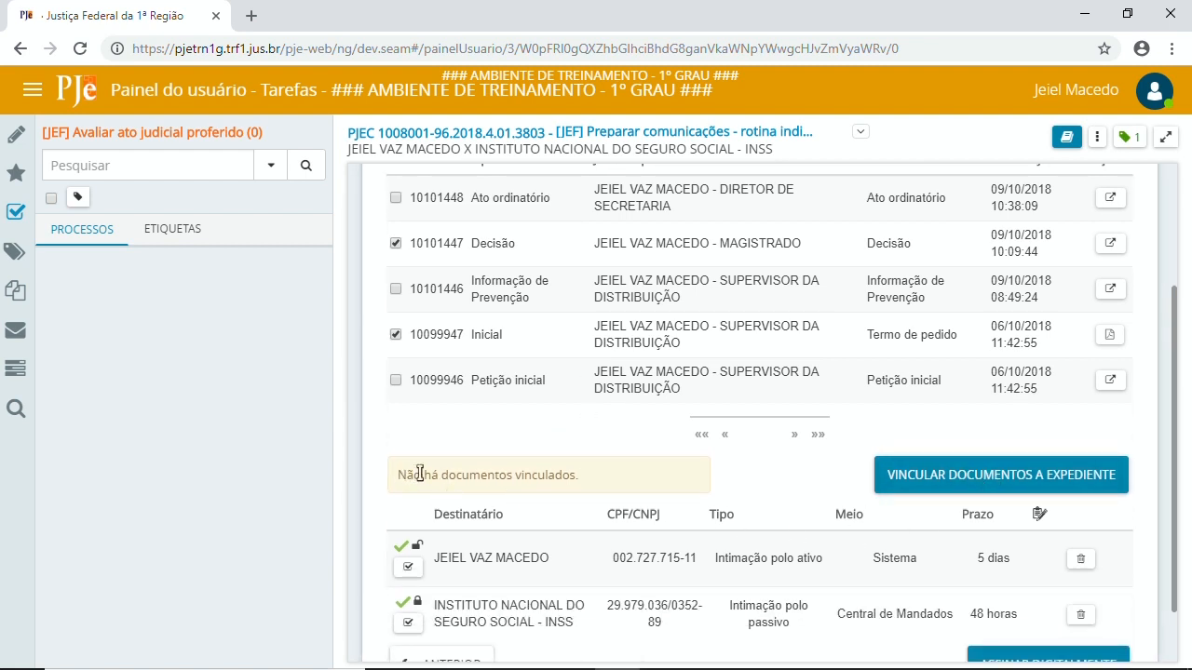
pyautogui.click(963, 474)
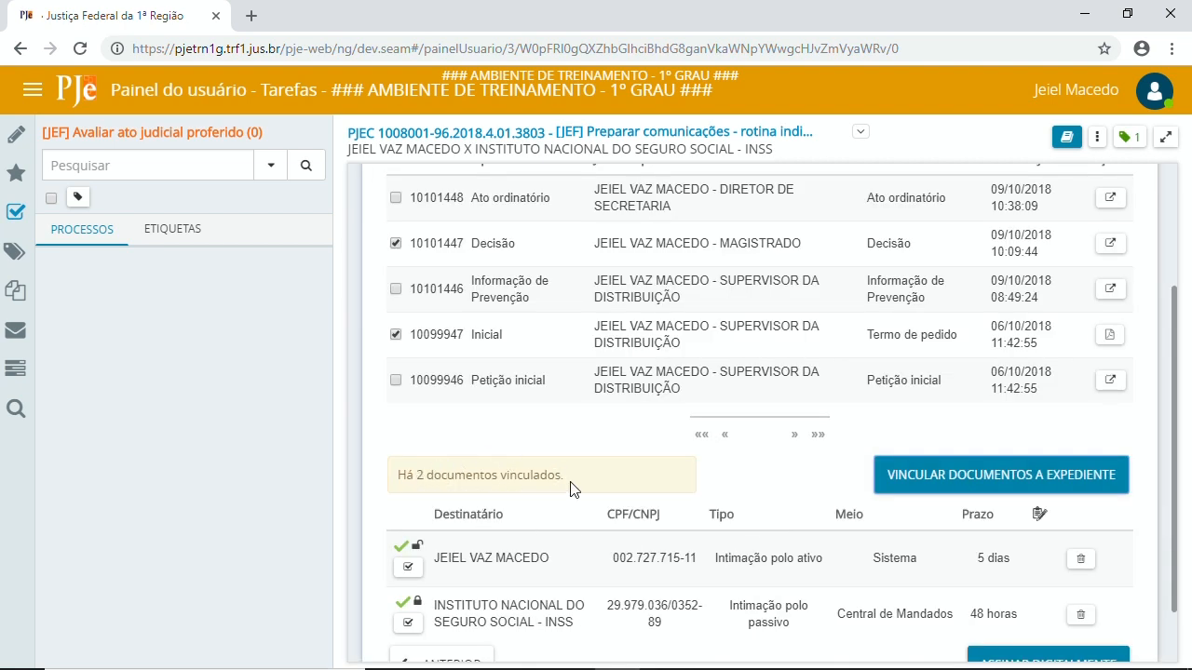
# Step: Review the documents selected for linking and each recipient's communication type, means and deadline
pyautogui.scroll(-1, 586, 495)
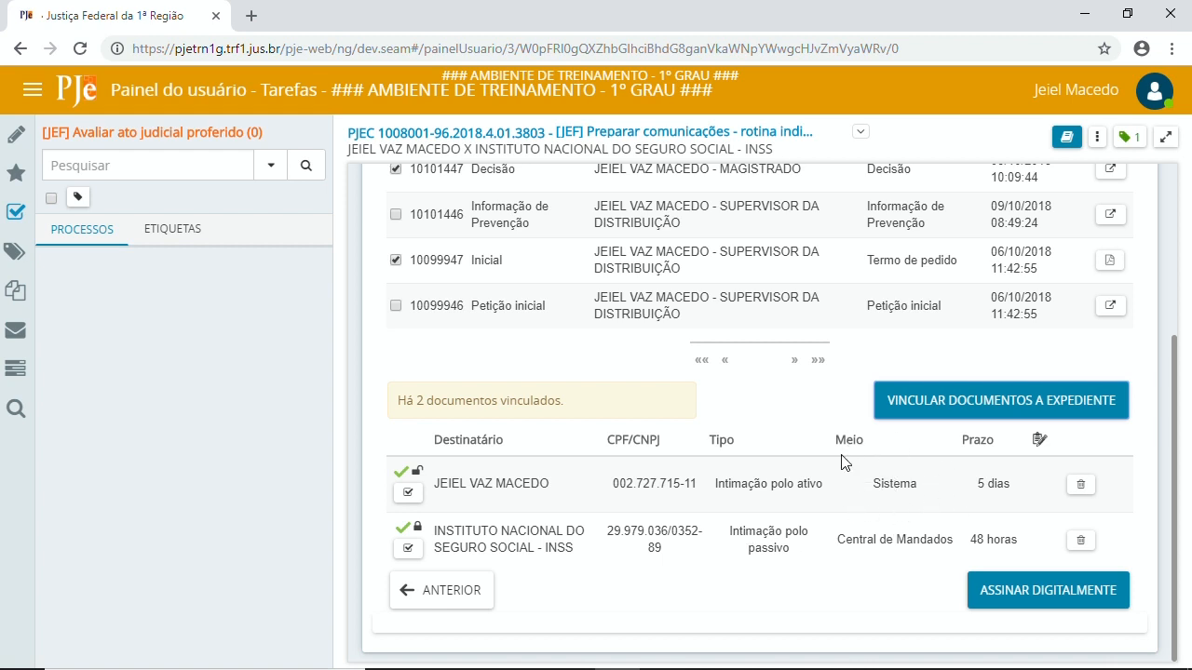
pyautogui.scroll(1, 612, 576)
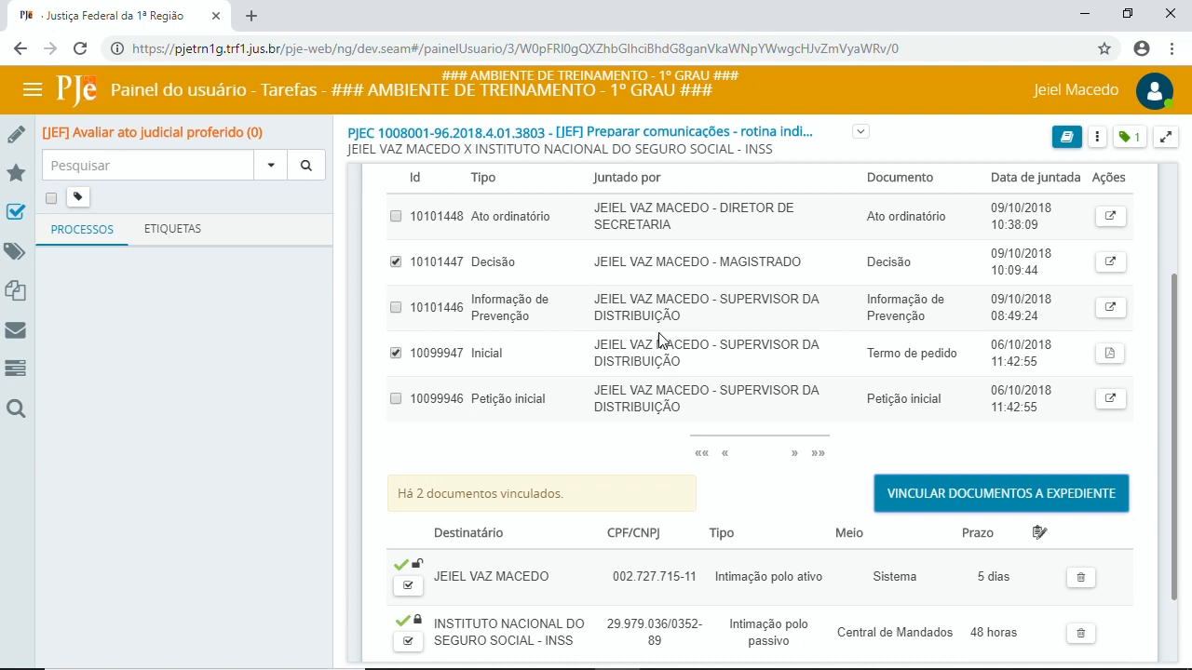
pyautogui.scroll(-1, 662, 336)
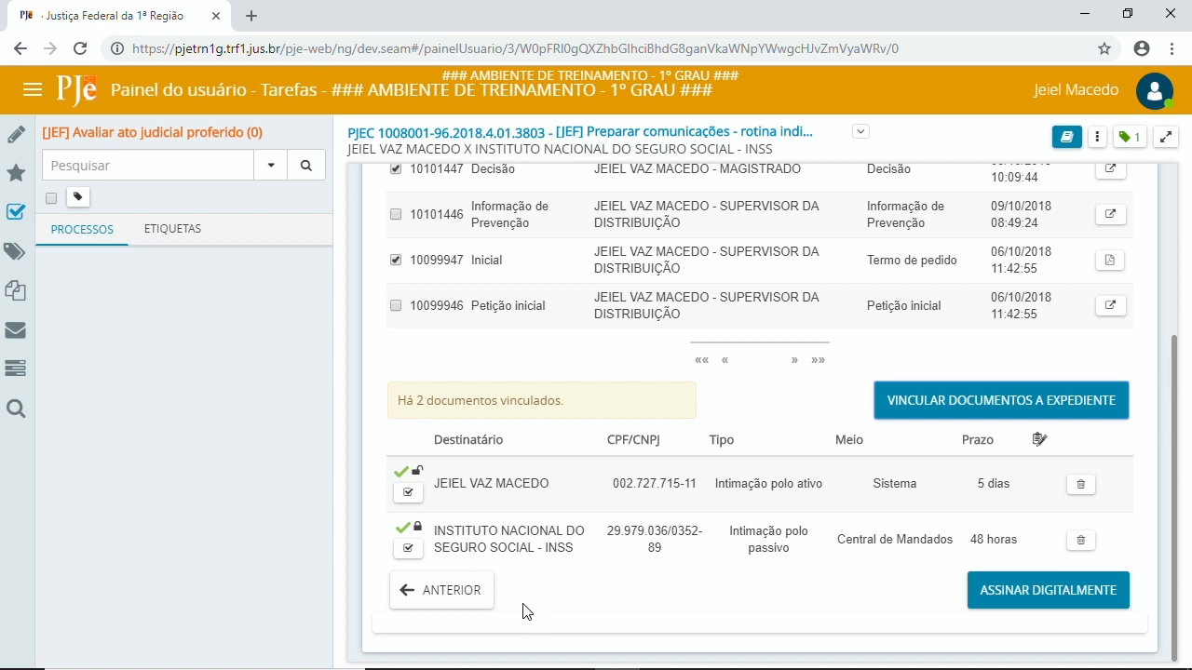
pyautogui.scroll(2, 527, 611)
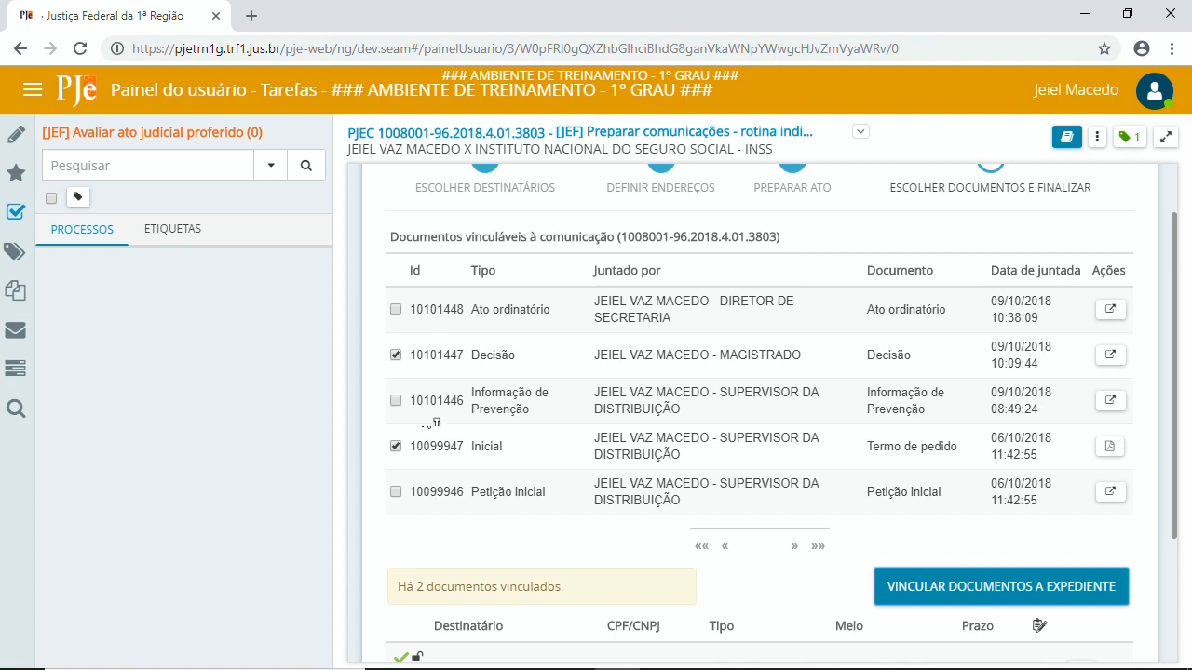
pyautogui.scroll(-2, 558, 412)
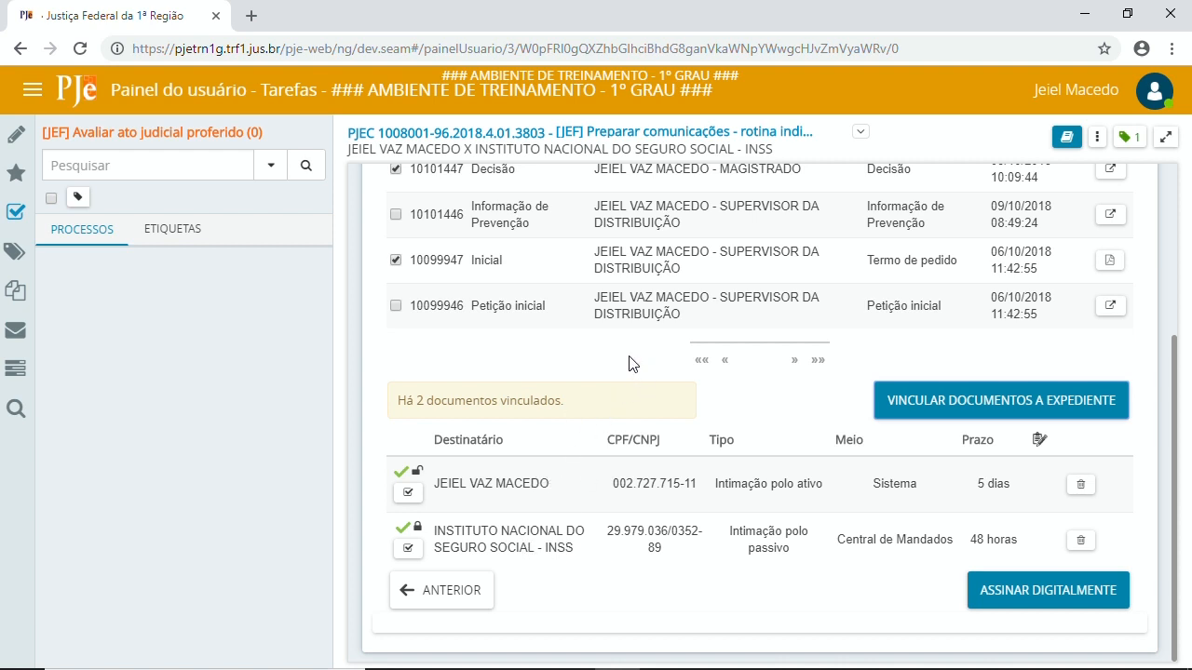
pyautogui.scroll(1, 527, 477)
pyautogui.scroll(2, 527, 476)
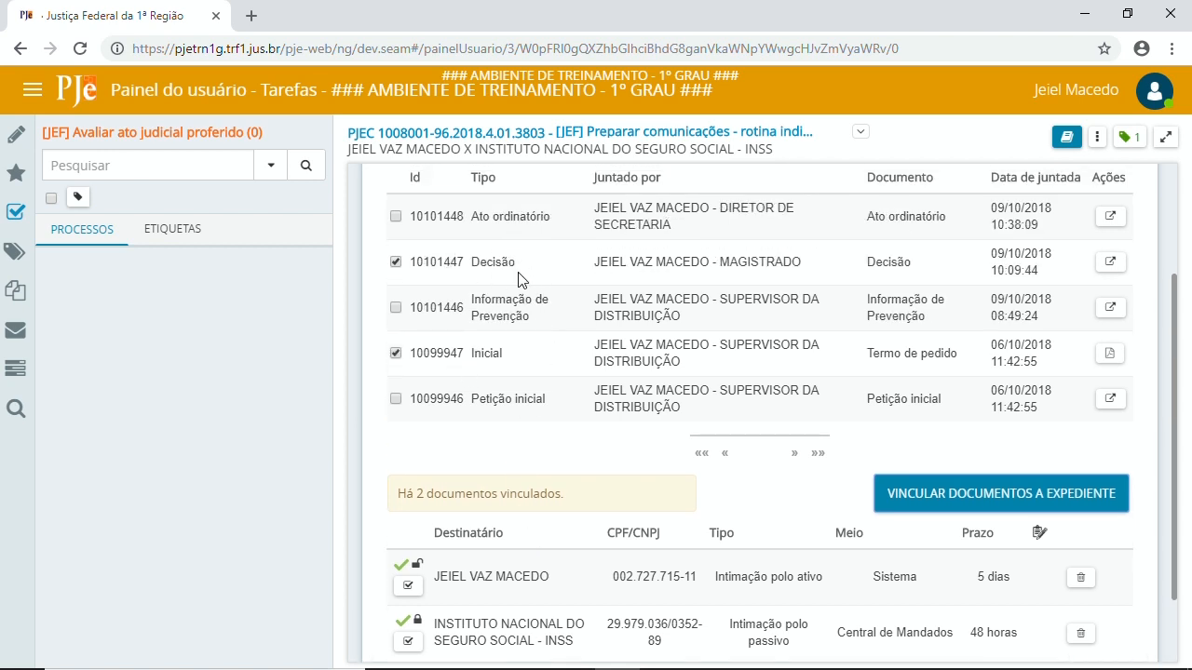
pyautogui.scroll(-1, 562, 252)
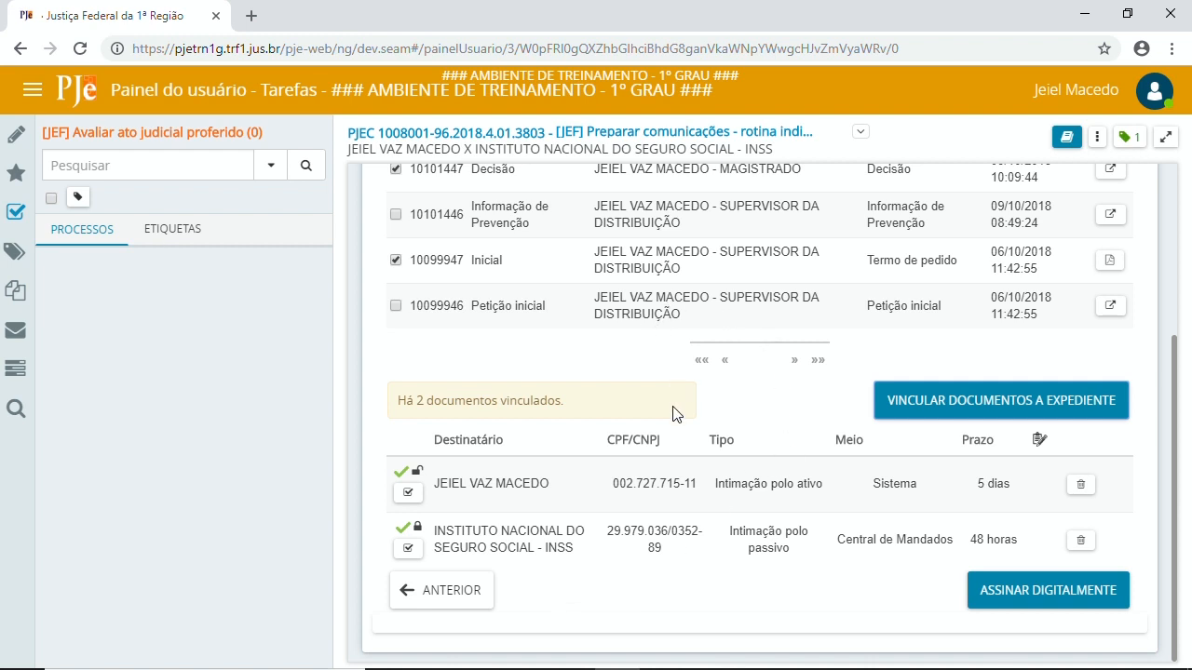
pyautogui.scroll(2, 620, 482)
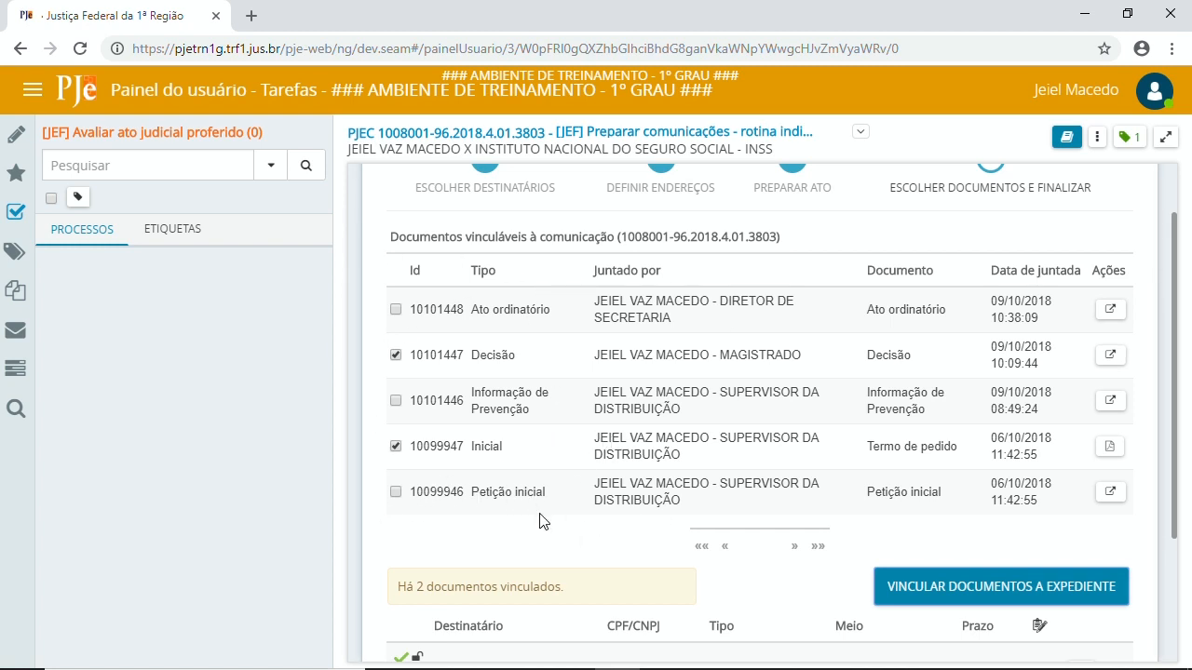
pyautogui.scroll(-2, 549, 522)
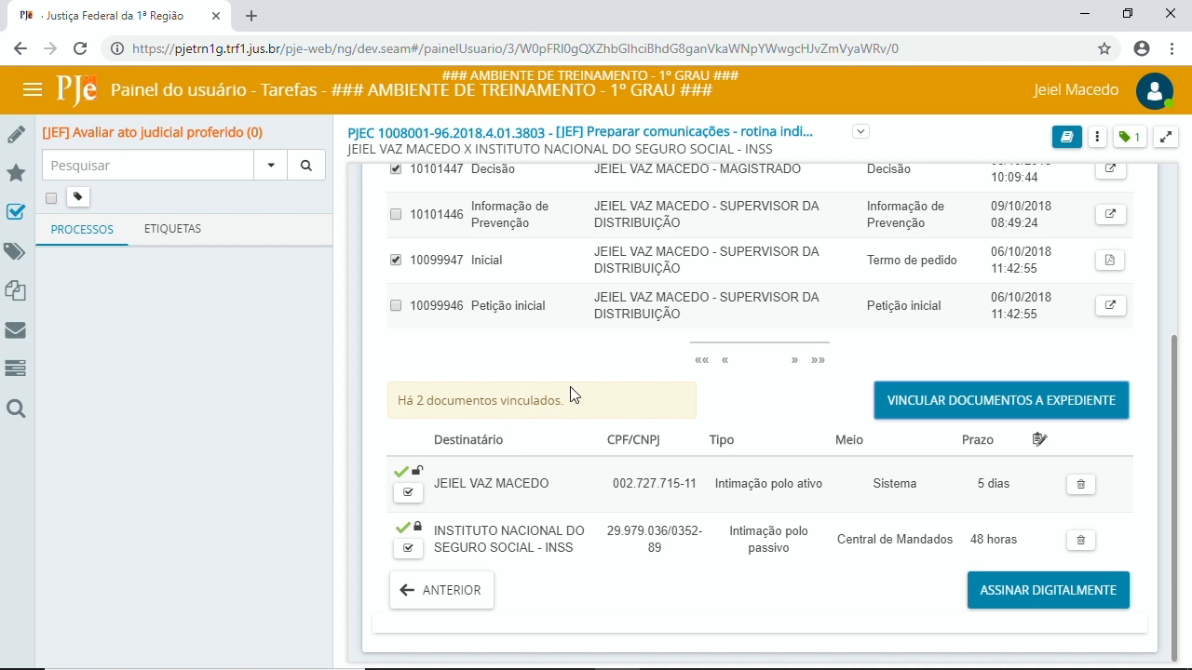
# Step: Digitally sign the prepared communications for both recipients to finalize them
pyautogui.scroll(2, 627, 436)
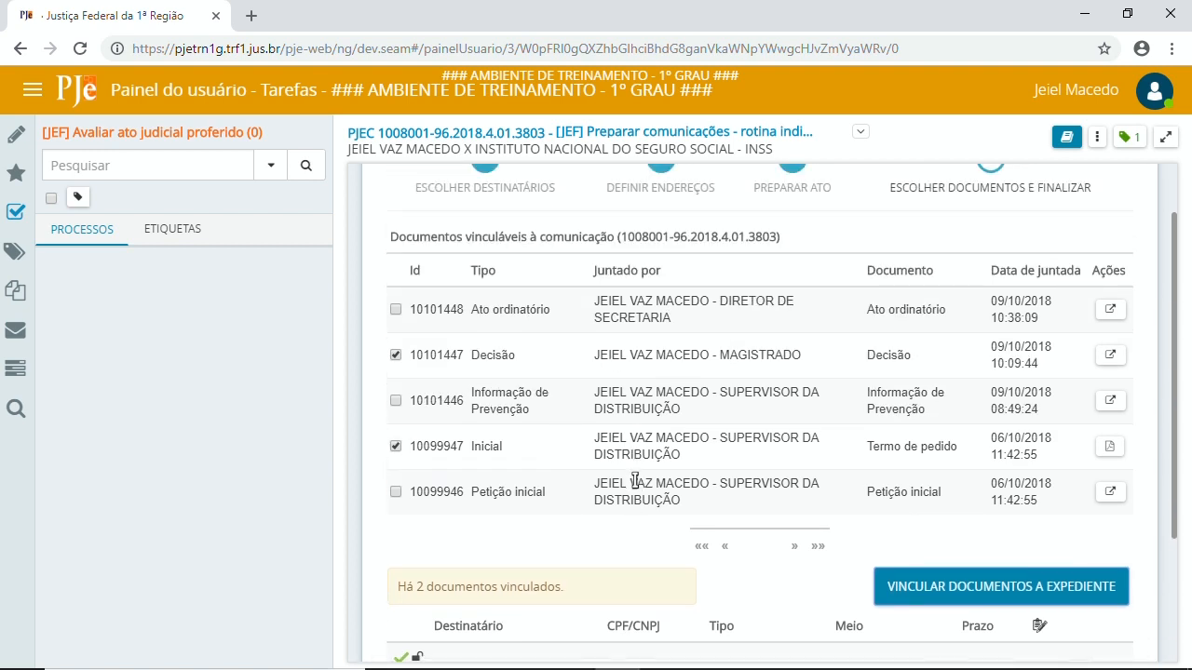
pyautogui.scroll(-2, 630, 476)
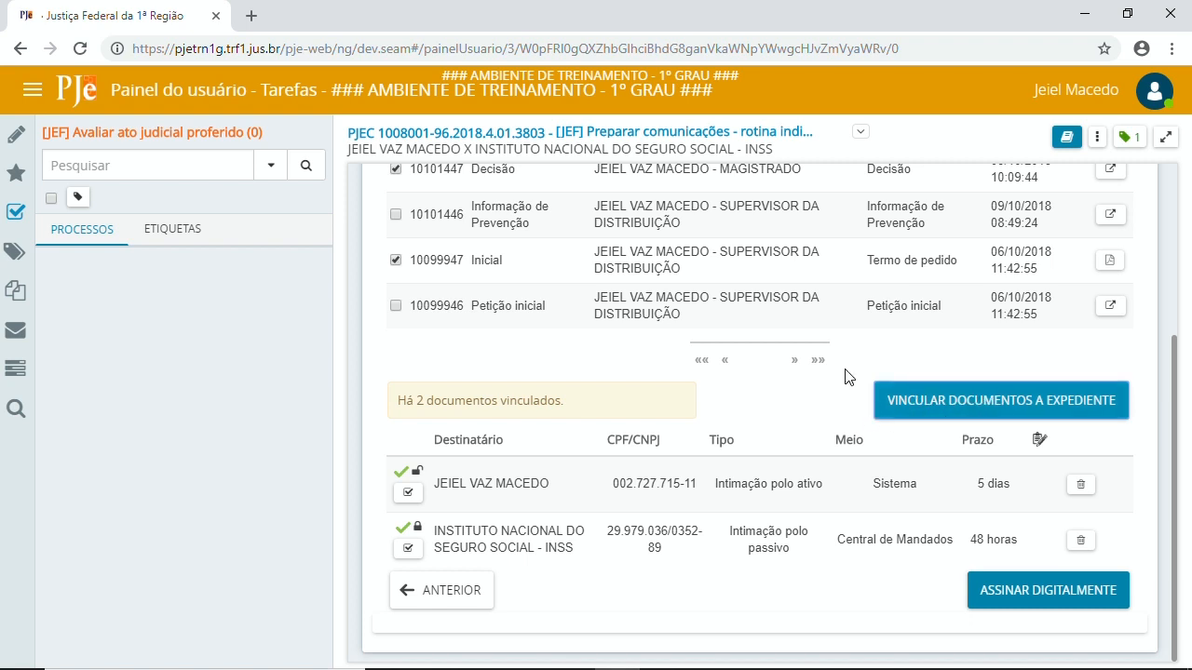
pyautogui.click(1061, 605)
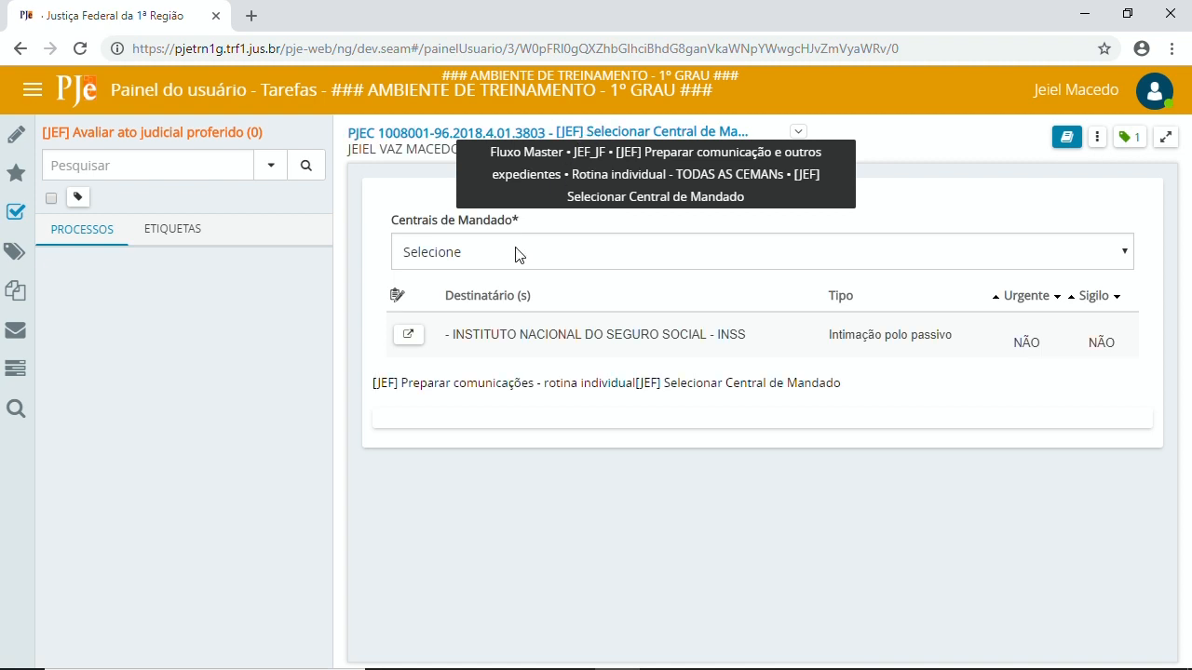
# Step: Look through the available Centrais de Mandado for INSS's notification without selecting one
pyautogui.click(473, 262)
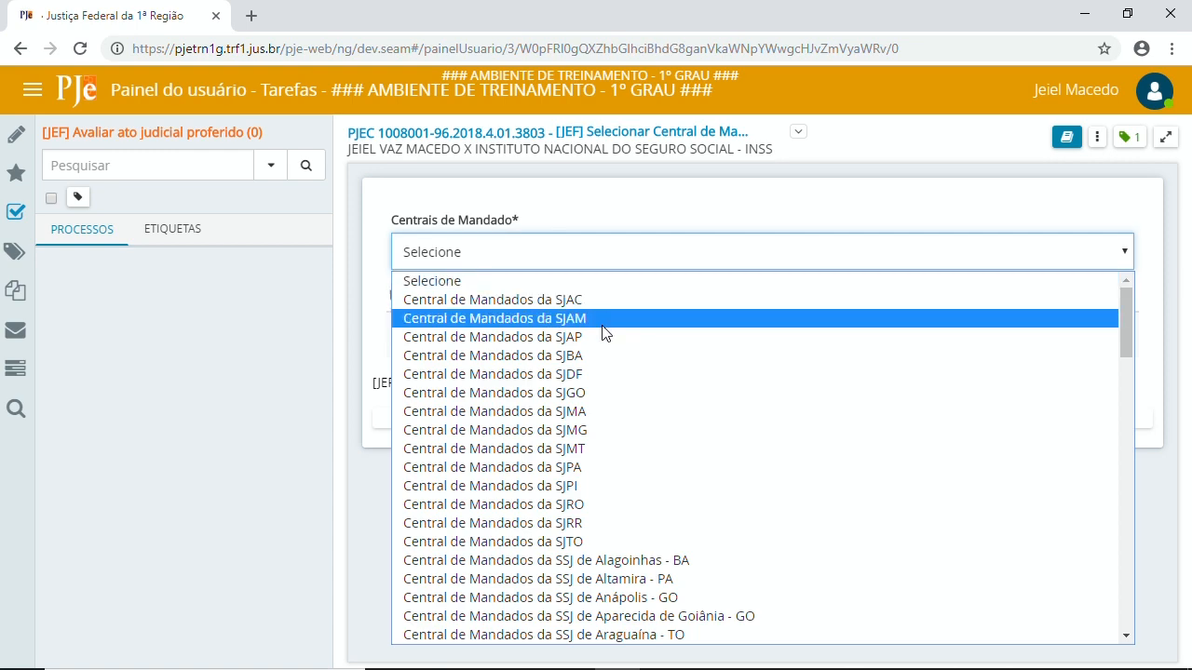
pyautogui.scroll(-11, 649, 531)
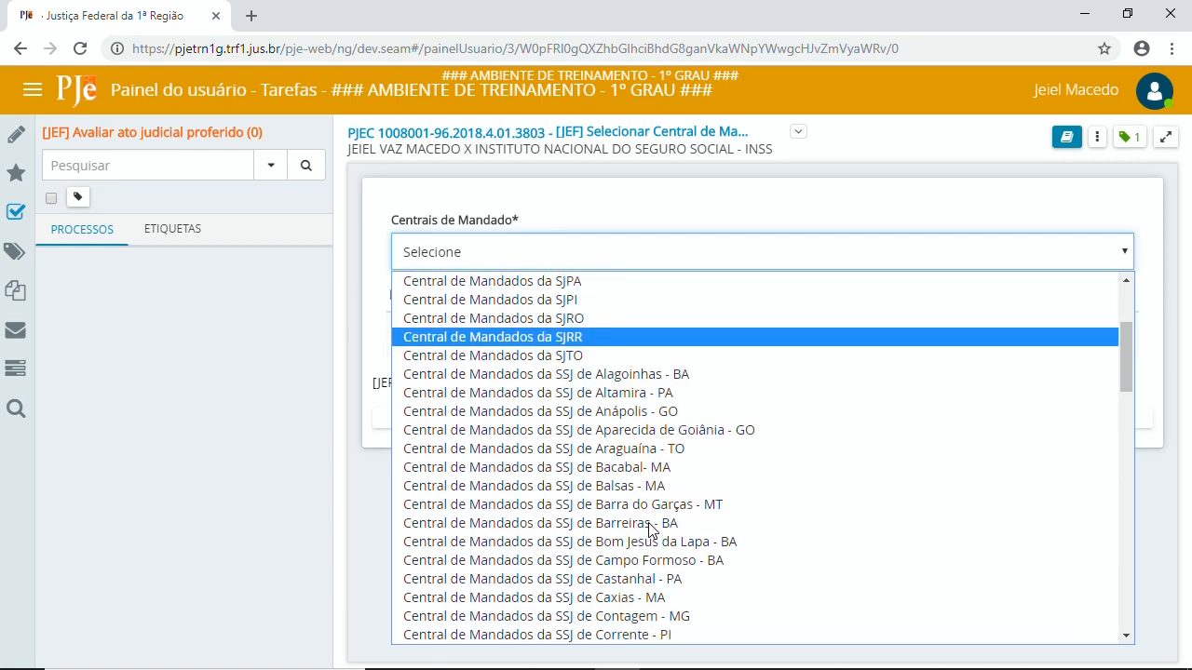
pyautogui.scroll(-10, 649, 530)
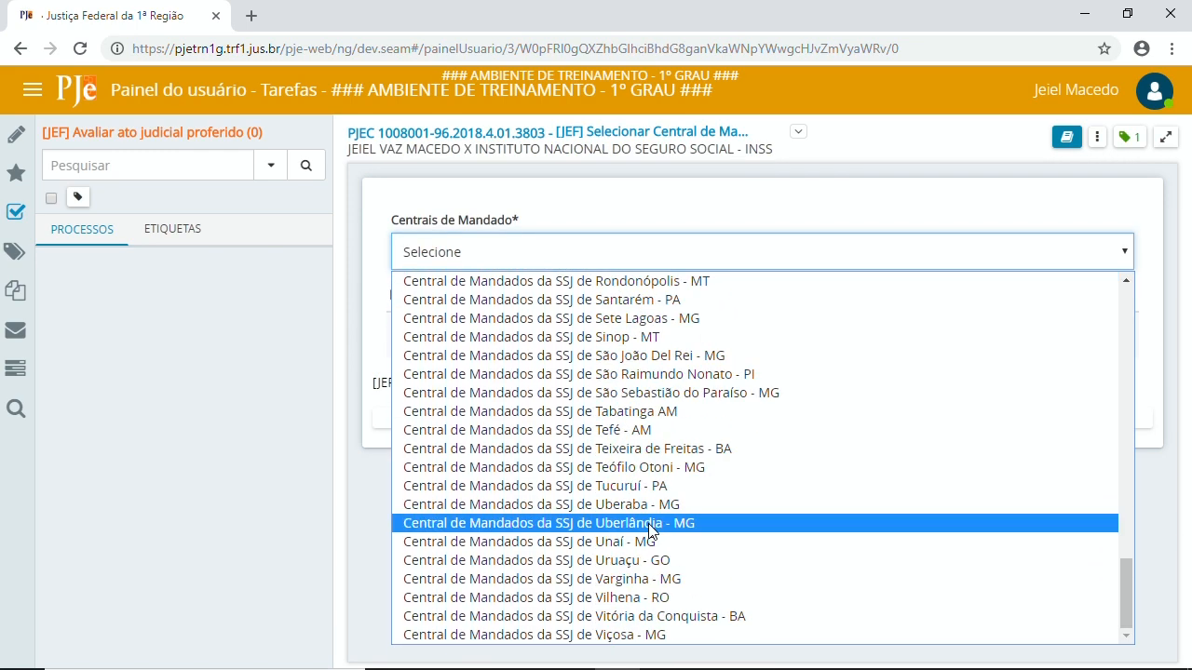
pyautogui.scroll(20, 649, 526)
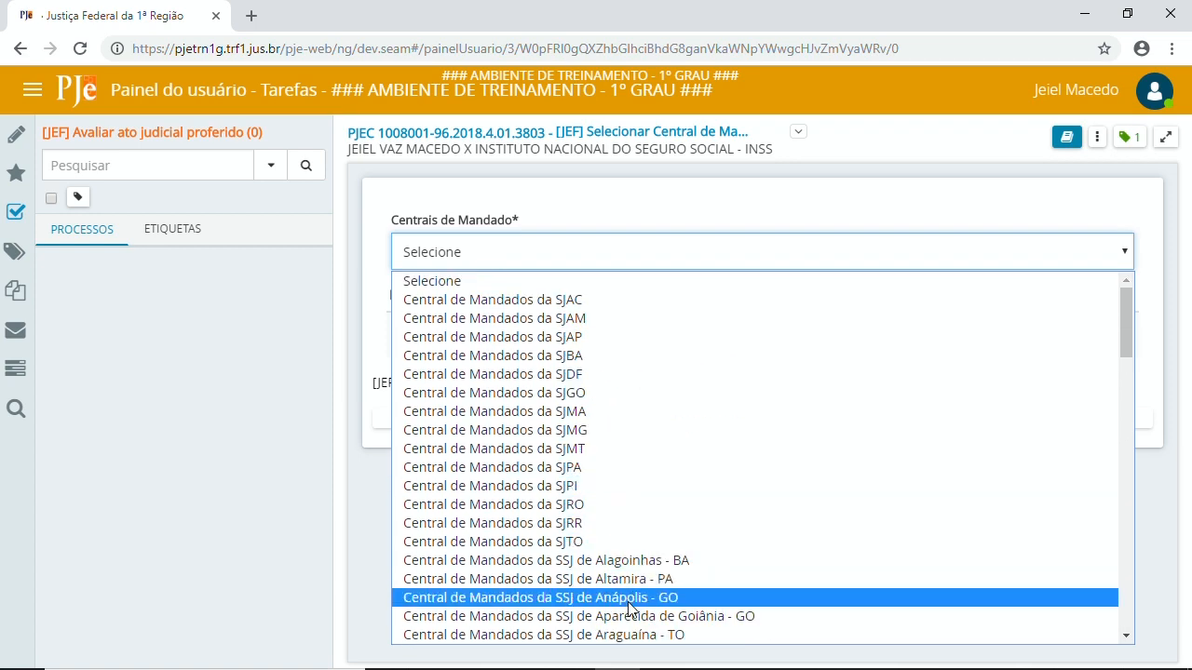
pyautogui.click(572, 209)
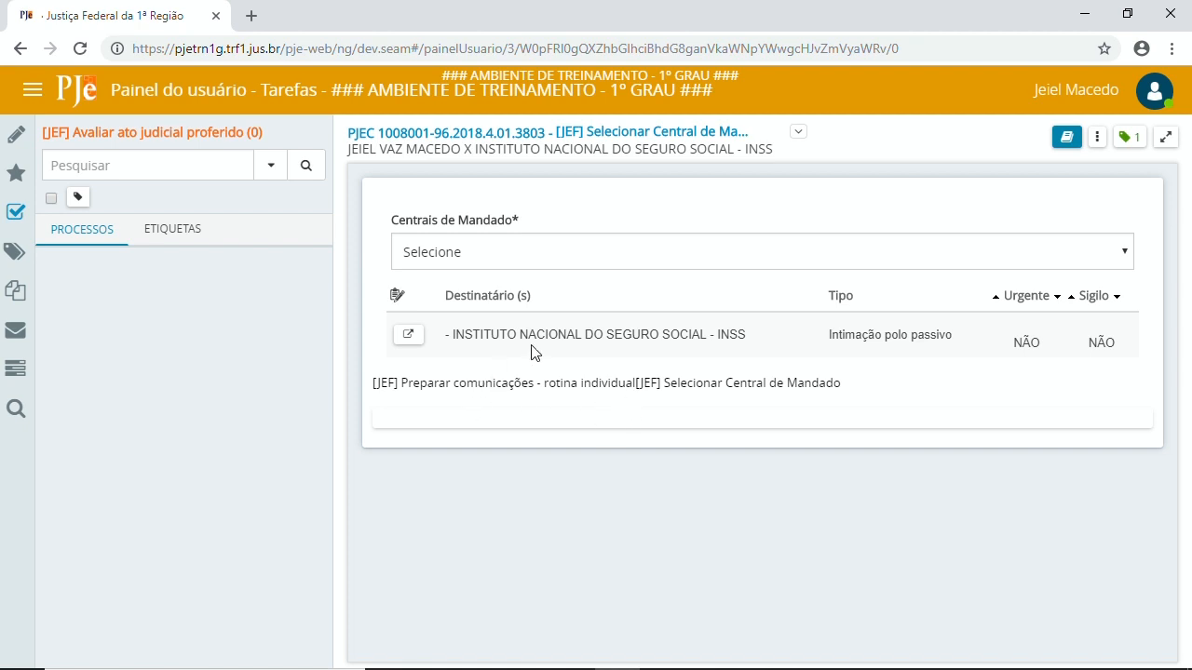
# Step: Select Central de Mandados da SSJ de Bom Jesus da Lapa - BA for INSS's notification
pyautogui.click(524, 254)
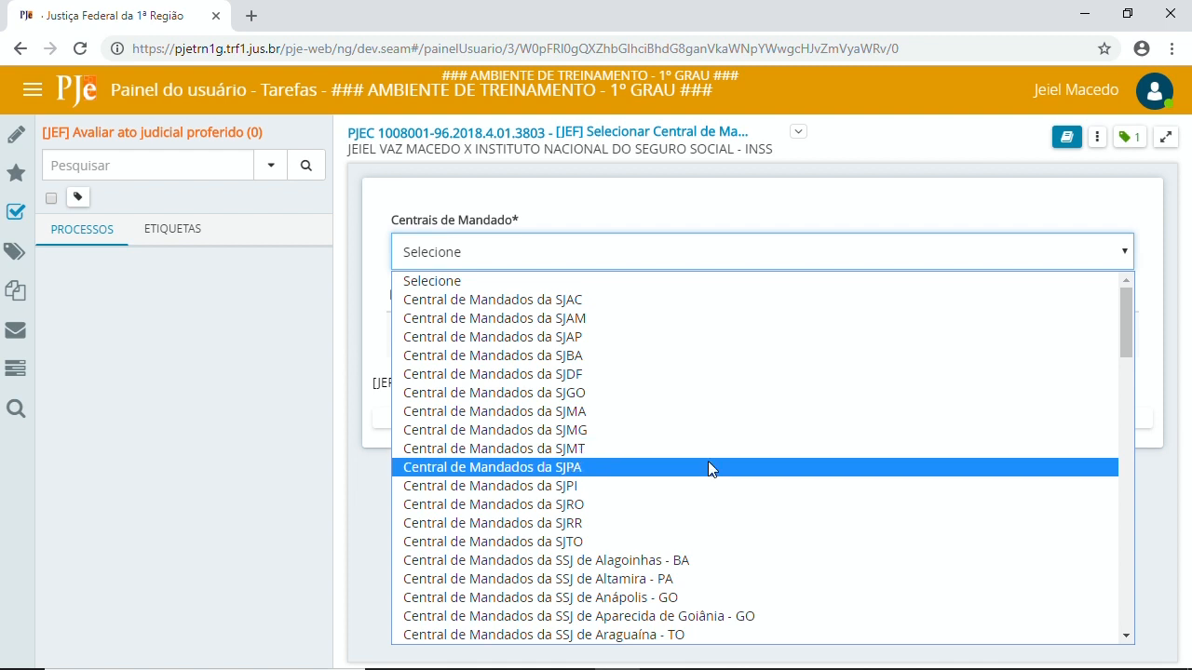
pyautogui.scroll(-3, 701, 484)
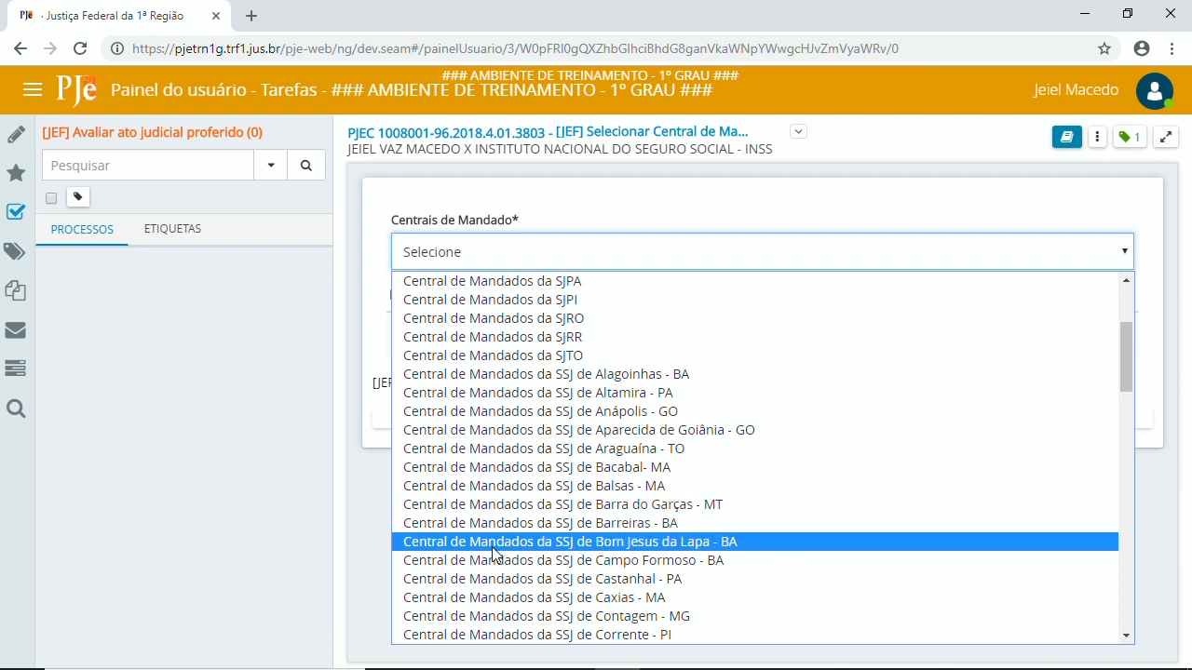
pyautogui.click(521, 543)
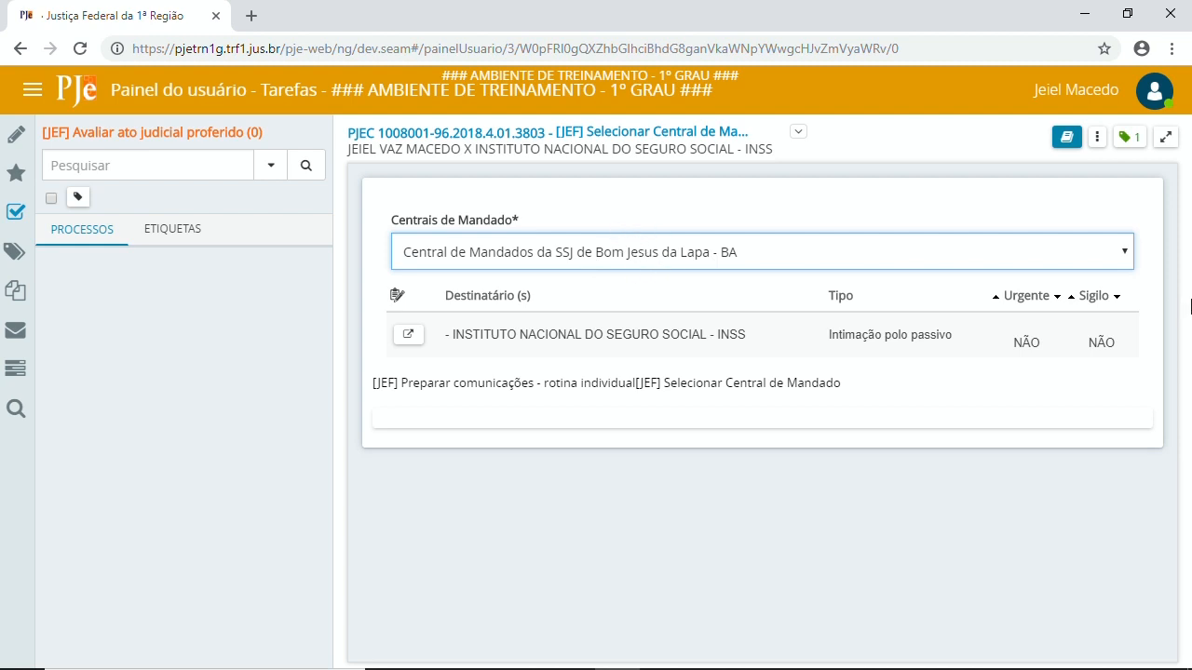
# Step: Set the Central de Mandado to Central de Mandados da SSJ de Uberlândia - MG and forward the mandate with Encaminha Ceman
pyautogui.click(1098, 145)
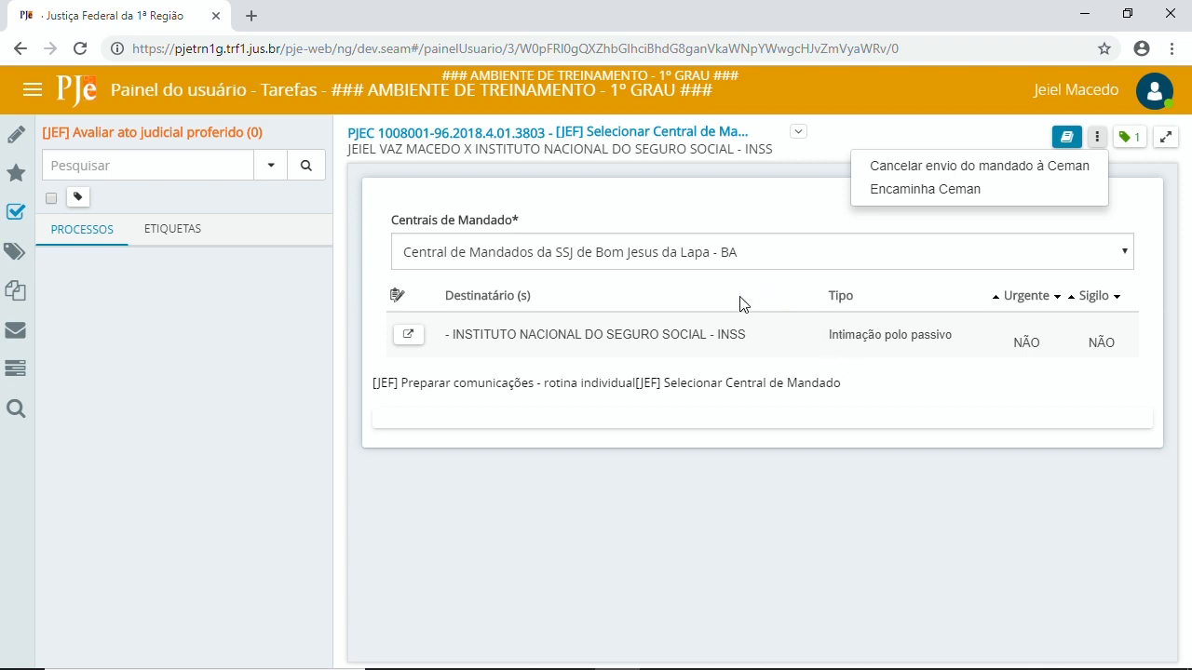
pyautogui.click(629, 268)
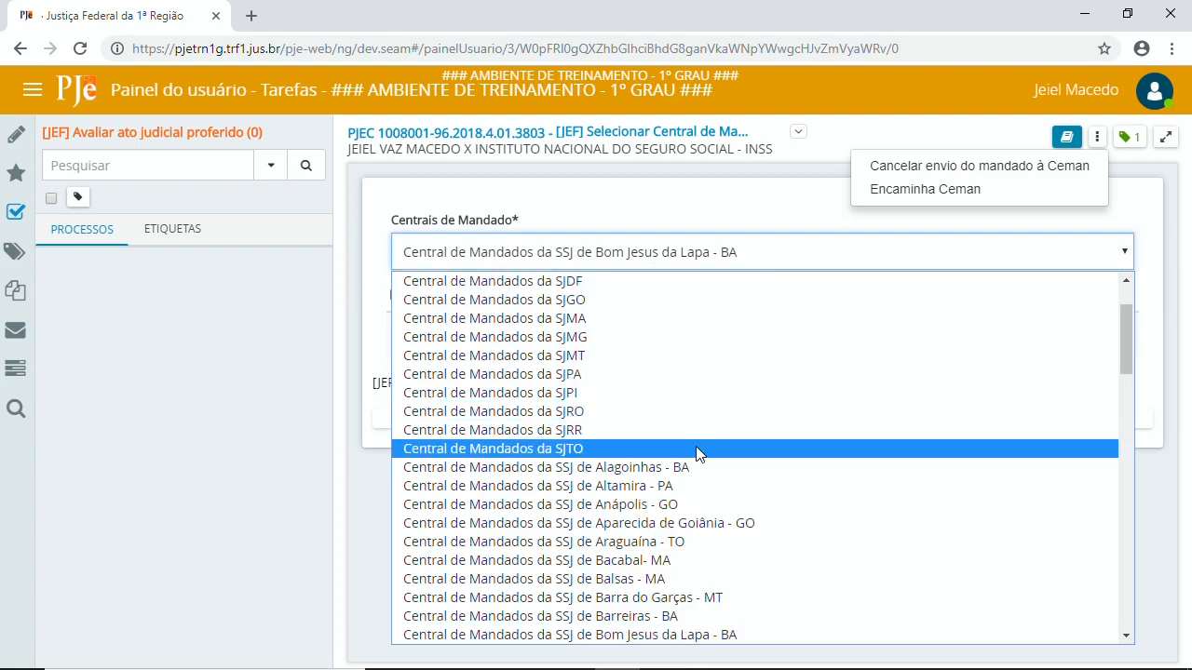
pyautogui.scroll(-4, 696, 447)
pyautogui.scroll(-9, 700, 455)
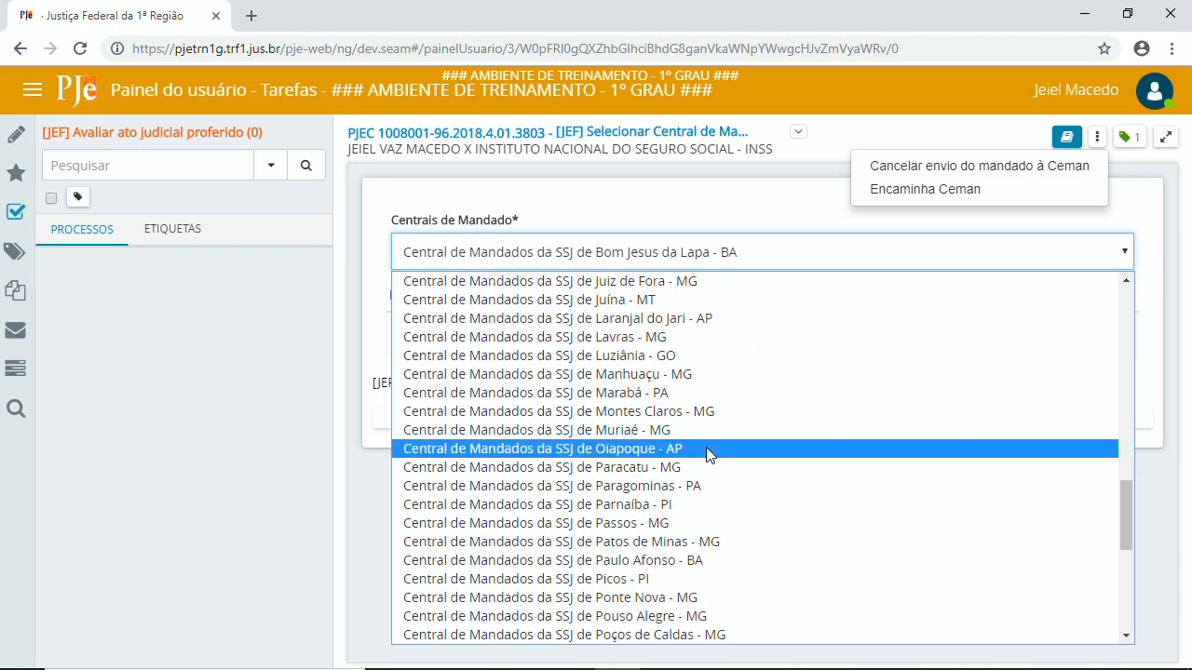
pyautogui.scroll(-4, 710, 454)
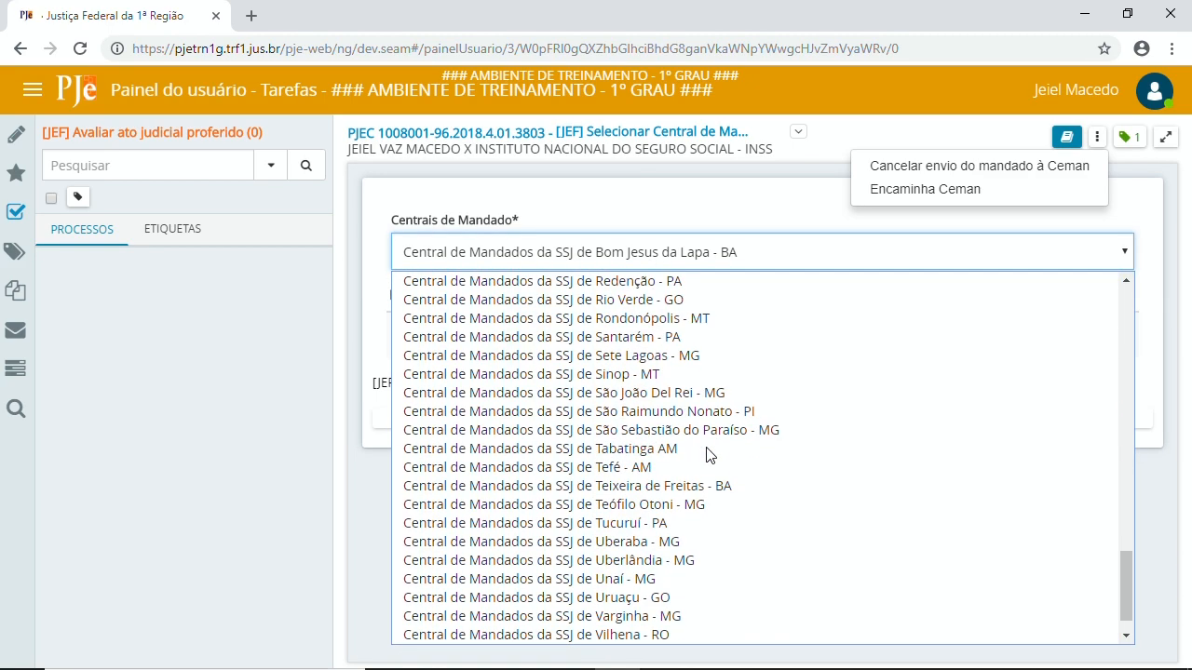
pyautogui.click(540, 563)
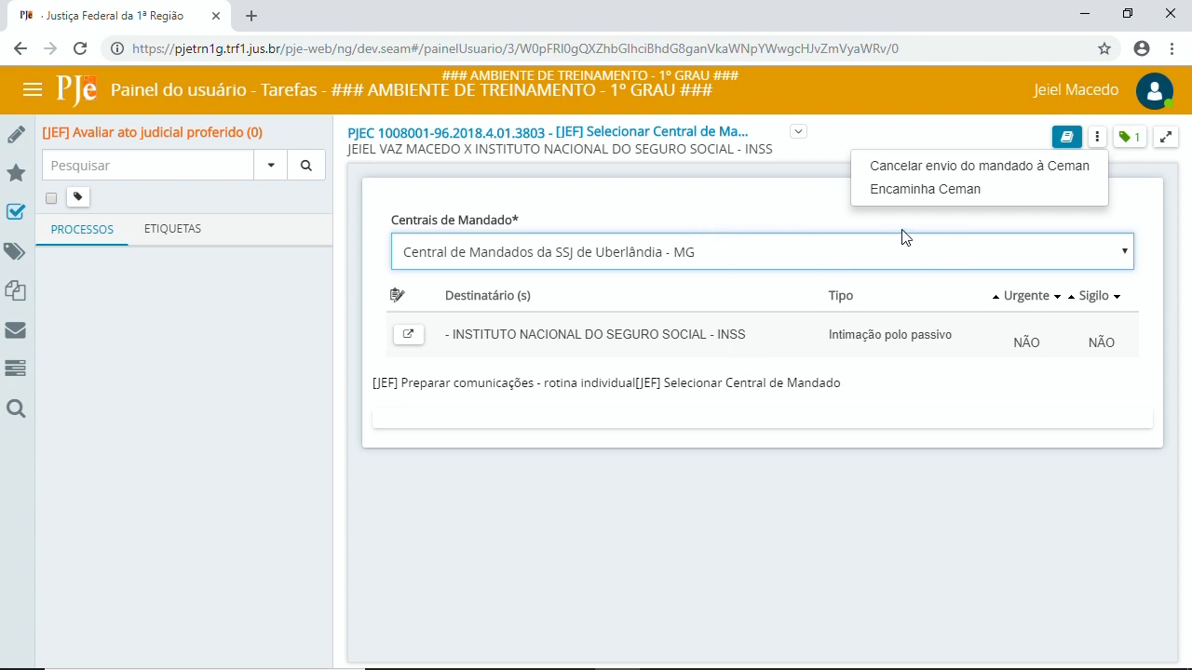
pyautogui.click(927, 191)
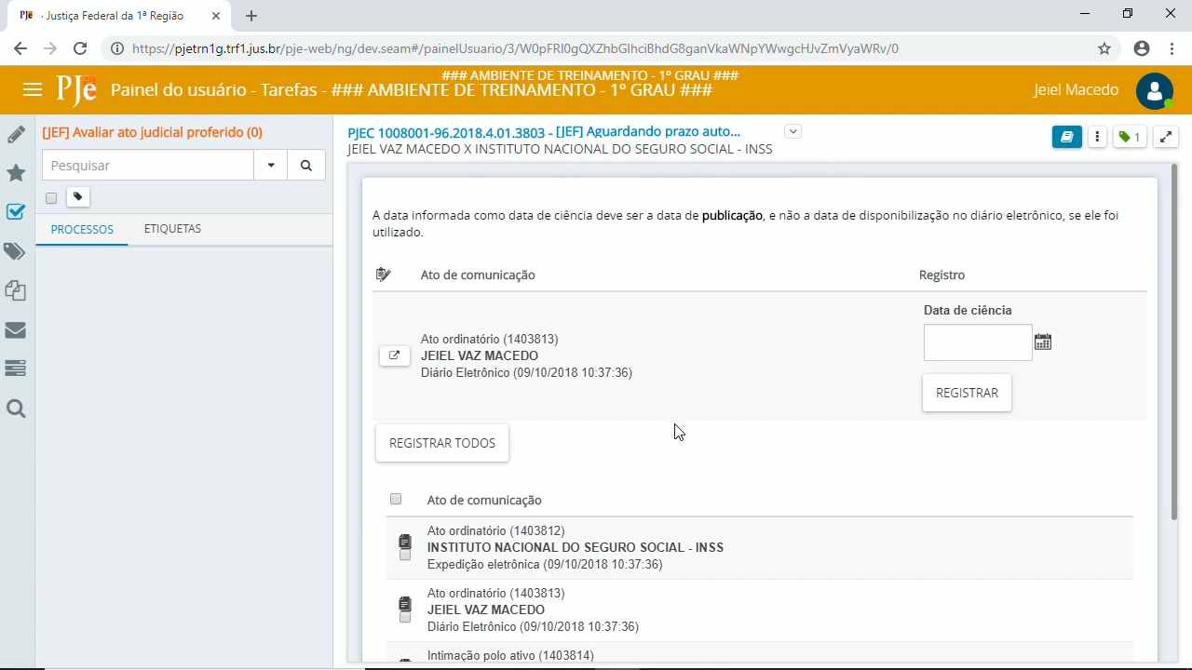
# Step: Review the issued communication acts and the Data de ciência registration area in the Aguardando prazo task
pyautogui.scroll(-3, 705, 427)
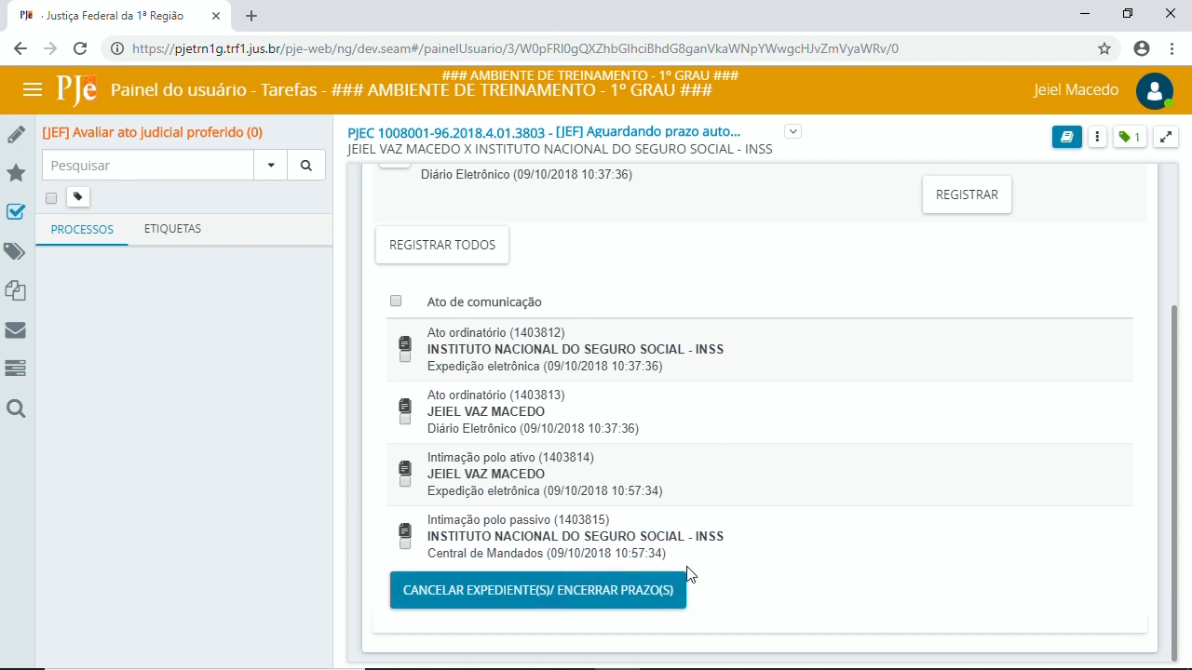
pyautogui.scroll(3, 785, 498)
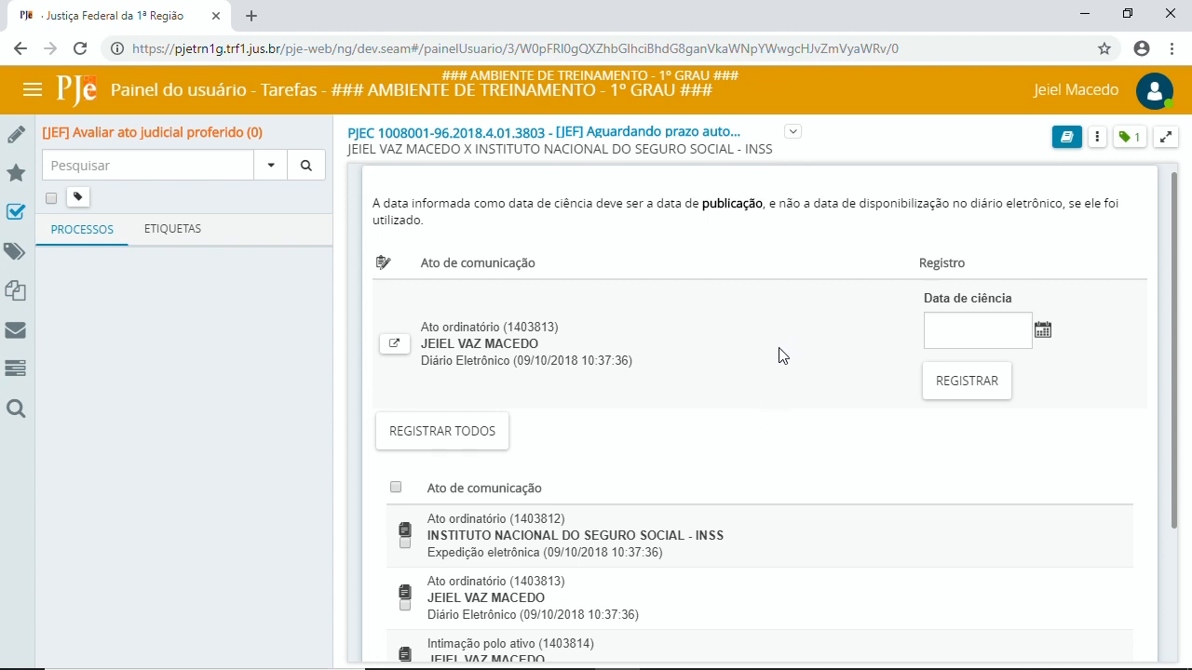
pyautogui.scroll(-2, 759, 352)
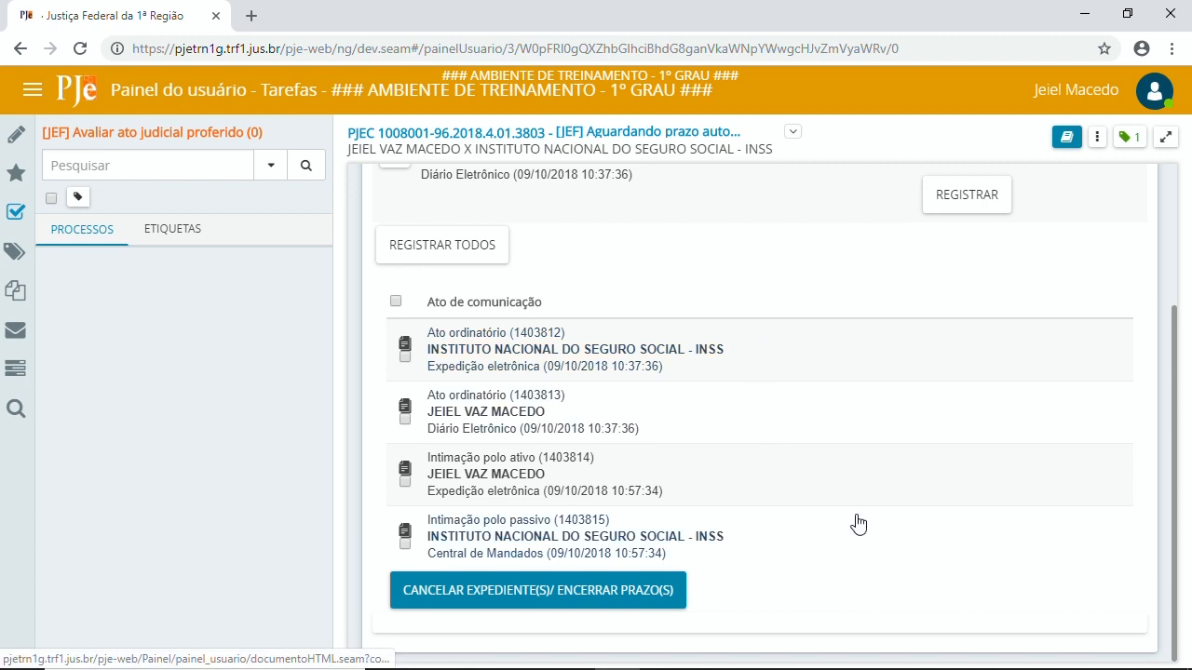
pyautogui.scroll(2, 828, 524)
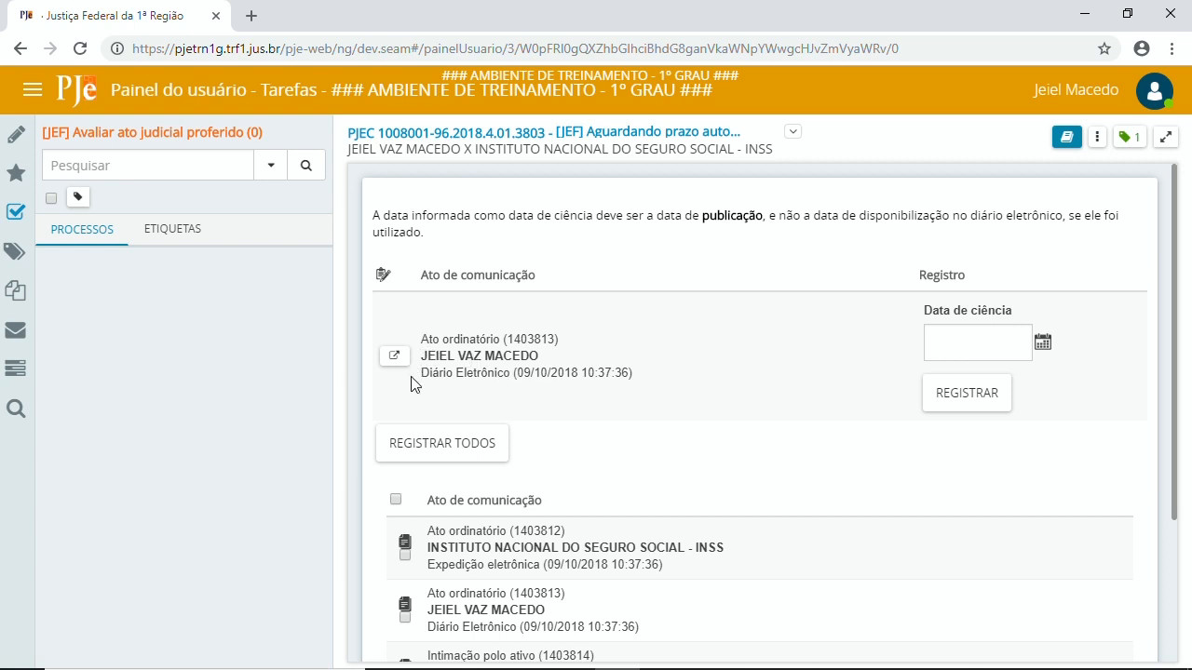
# Step: Examine the Data de ciência field and its calendar for the author's Diário Eletrônico act without registering a date
pyautogui.moveTo(424, 373); pyautogui.dragTo(511, 380)
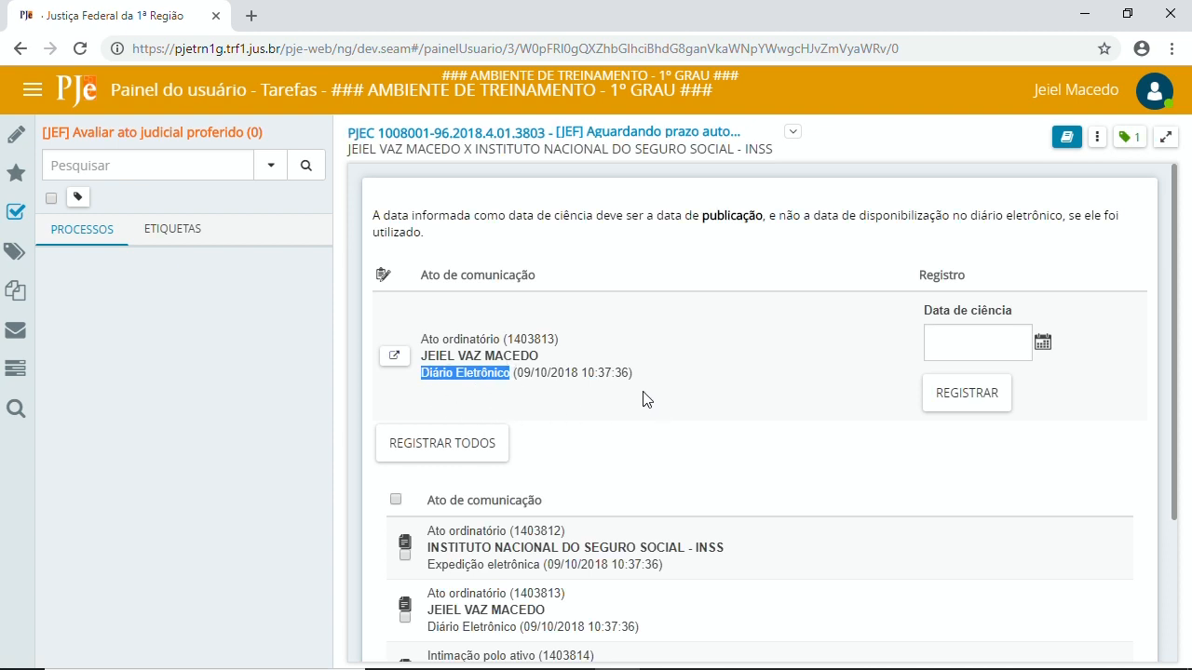
pyautogui.click(742, 380)
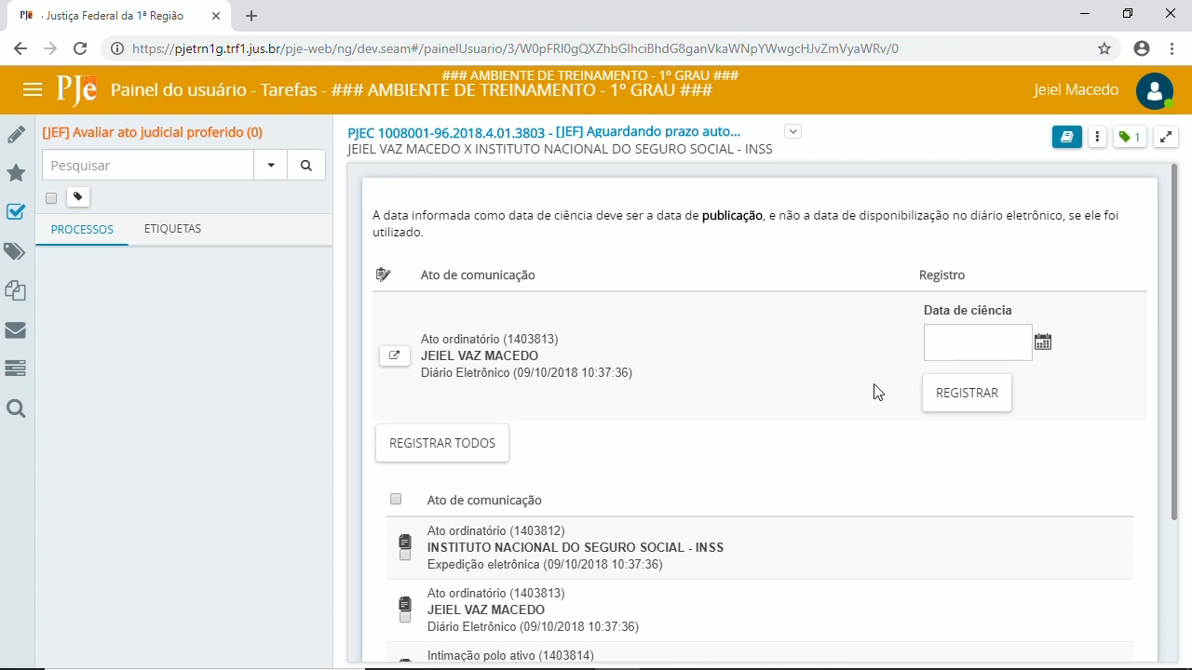
pyautogui.click(961, 346)
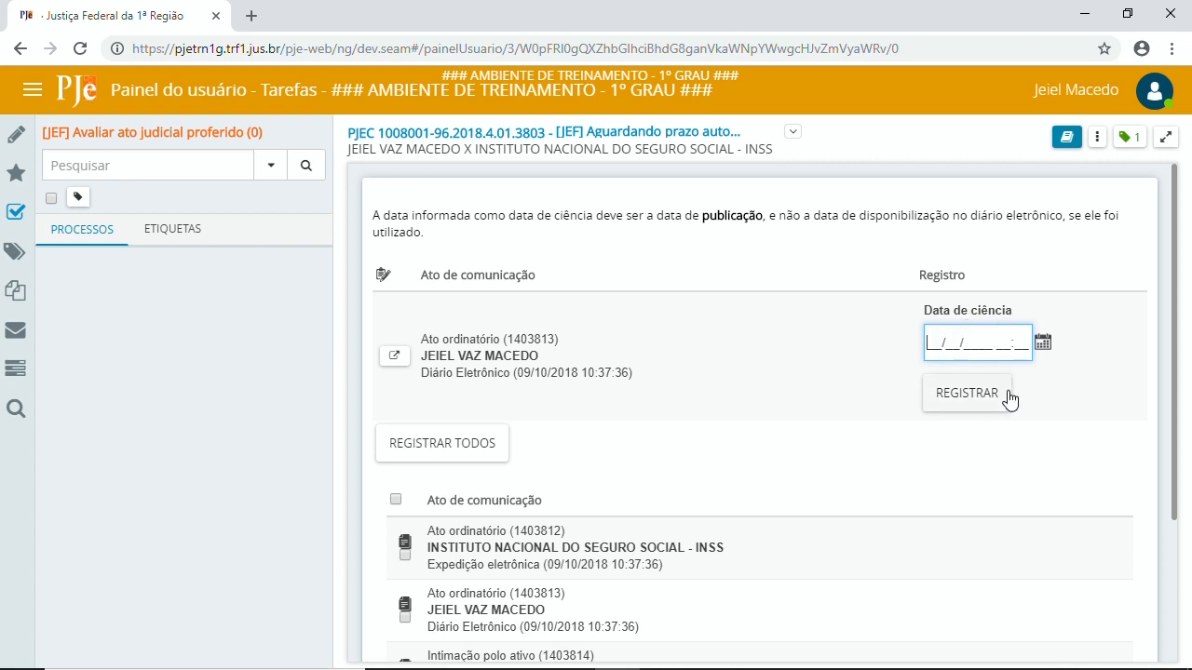
pyautogui.click(1043, 343)
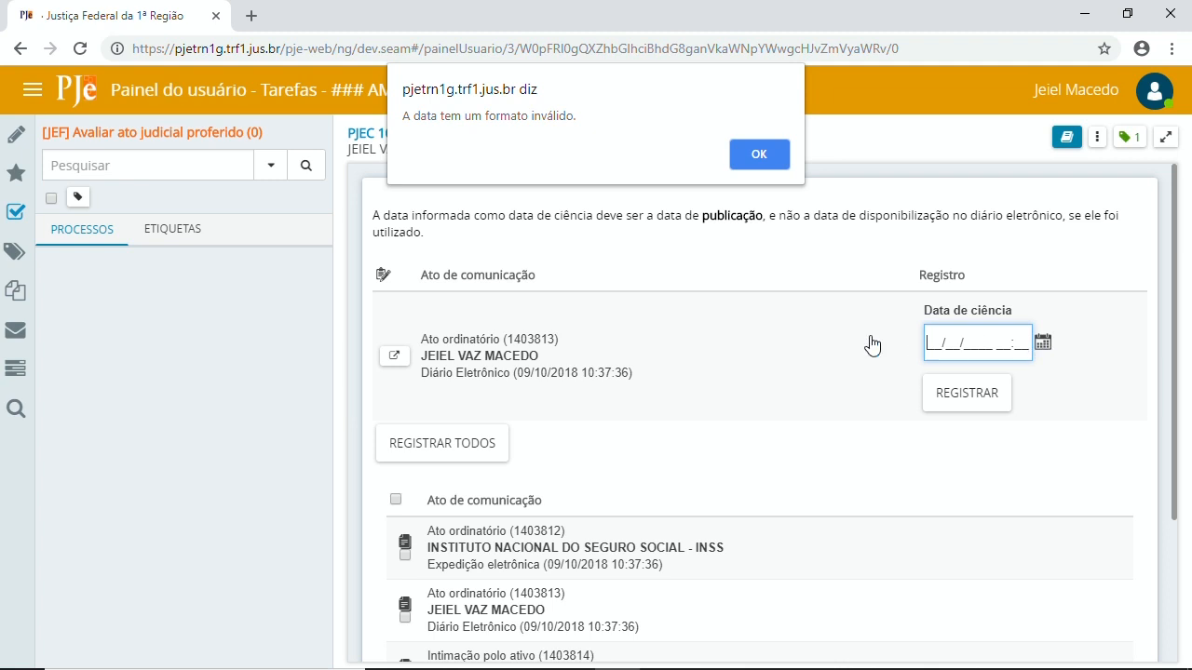
pyautogui.click(760, 154)
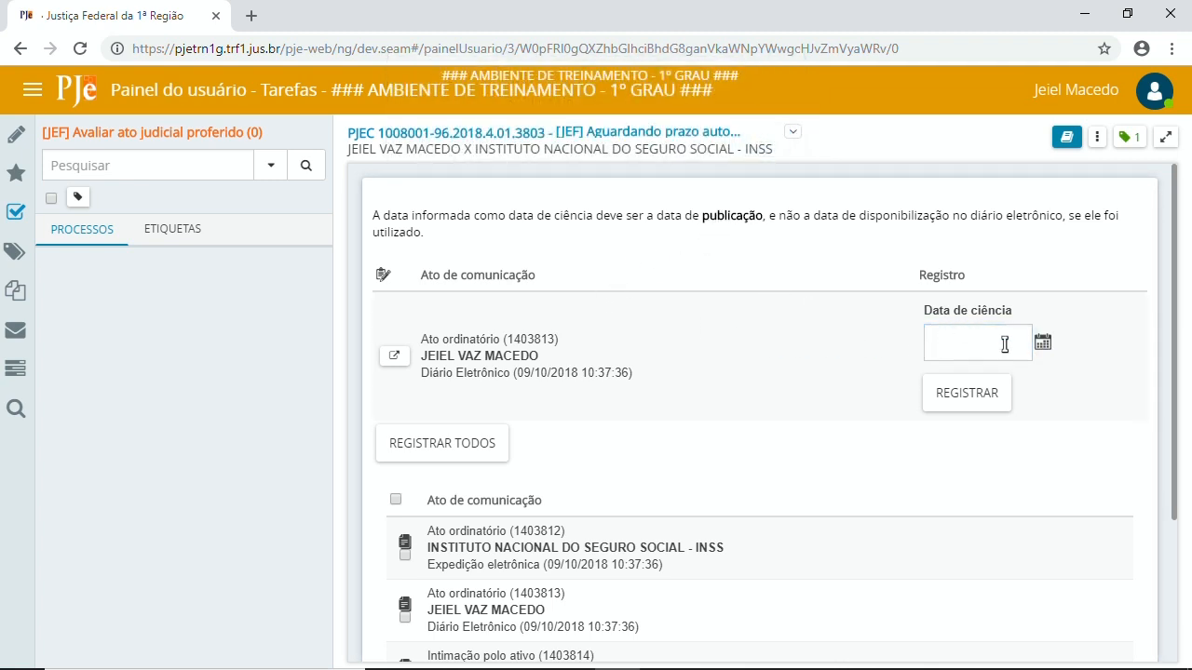
pyautogui.click(1044, 344)
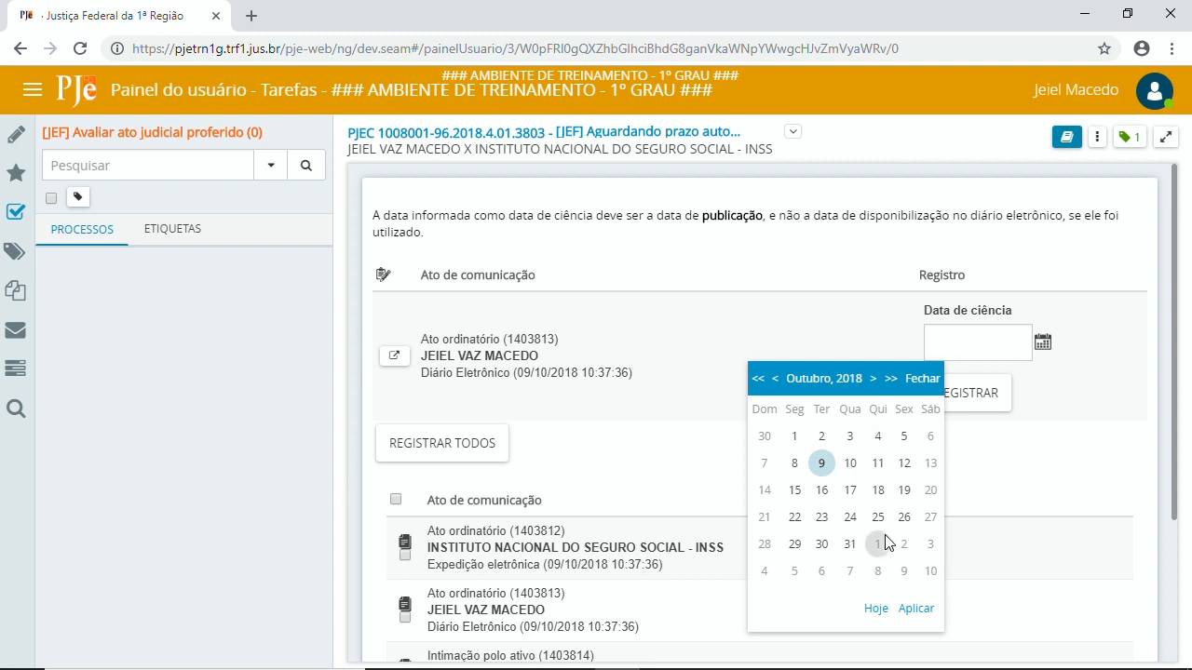
pyautogui.click(823, 467)
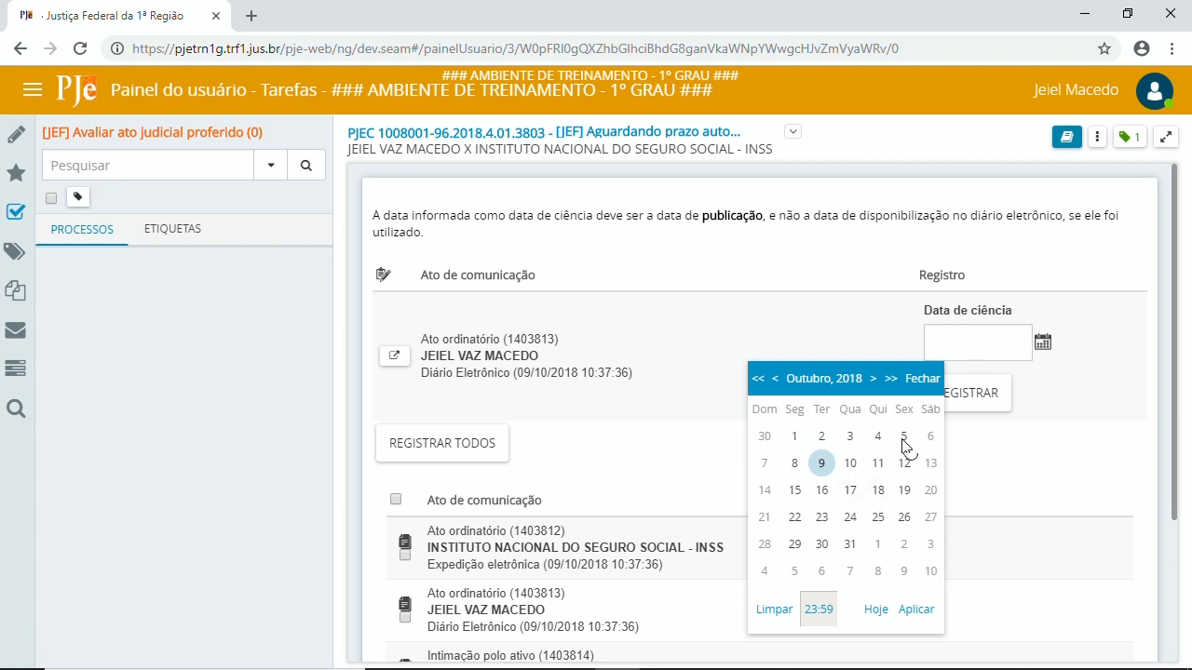
pyautogui.click(922, 378)
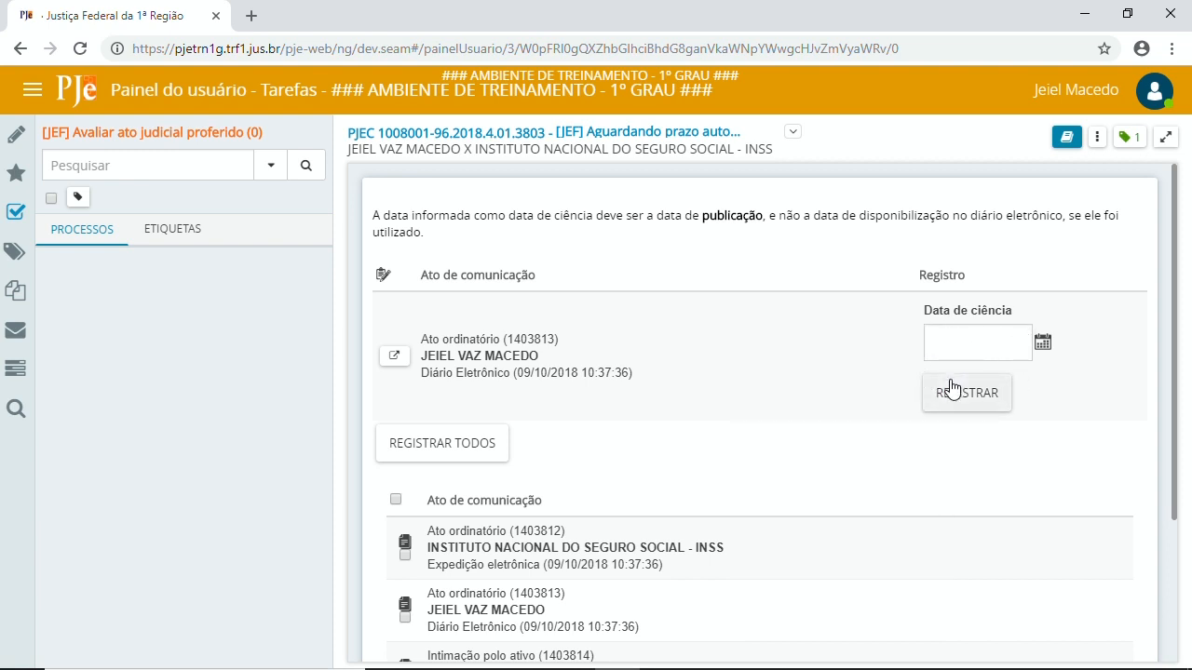
# Step: Open the digital case file and display its Expedientes list
pyautogui.scroll(-2, 631, 395)
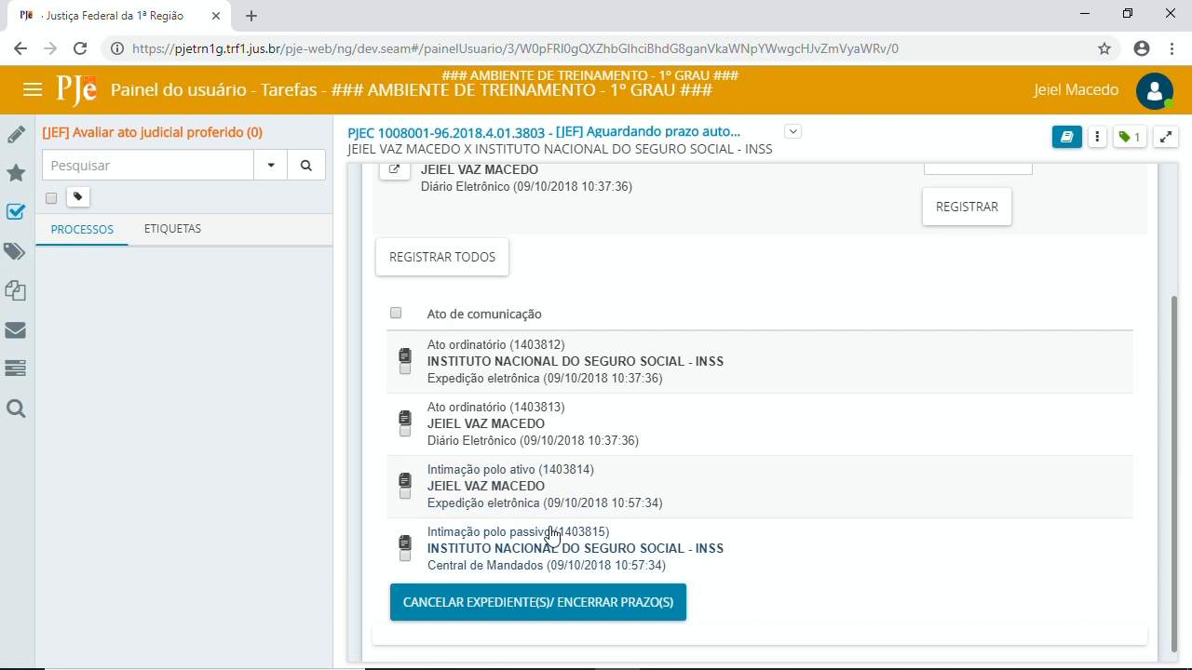
pyautogui.scroll(-1, 664, 421)
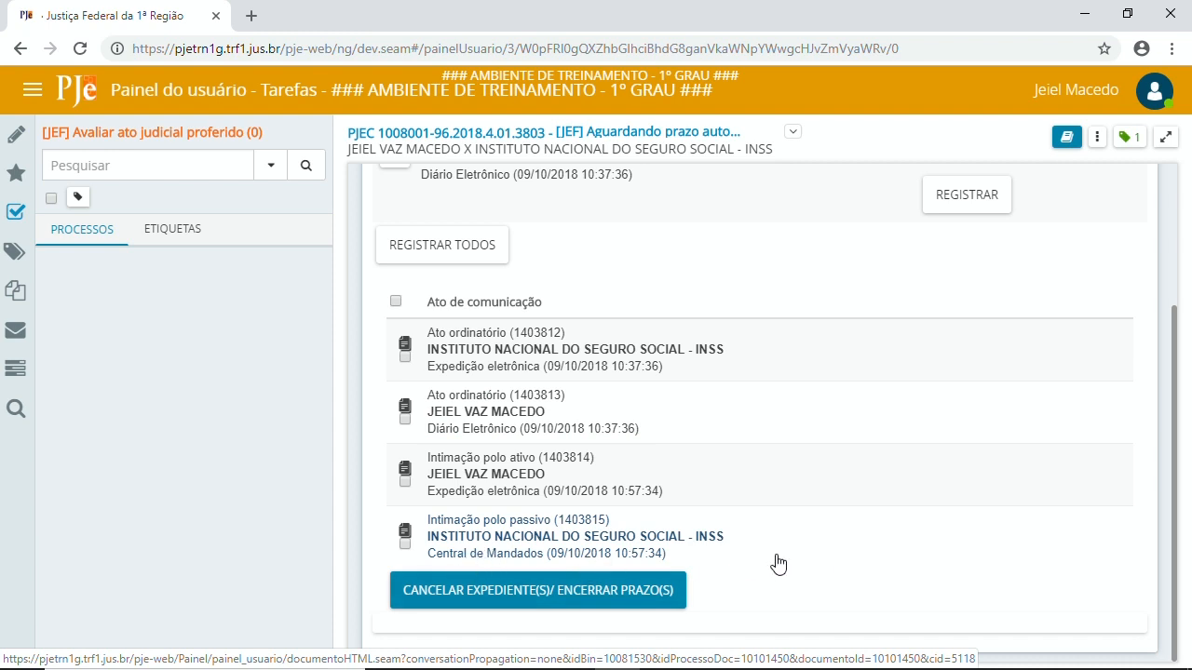
pyautogui.scroll(3, 799, 560)
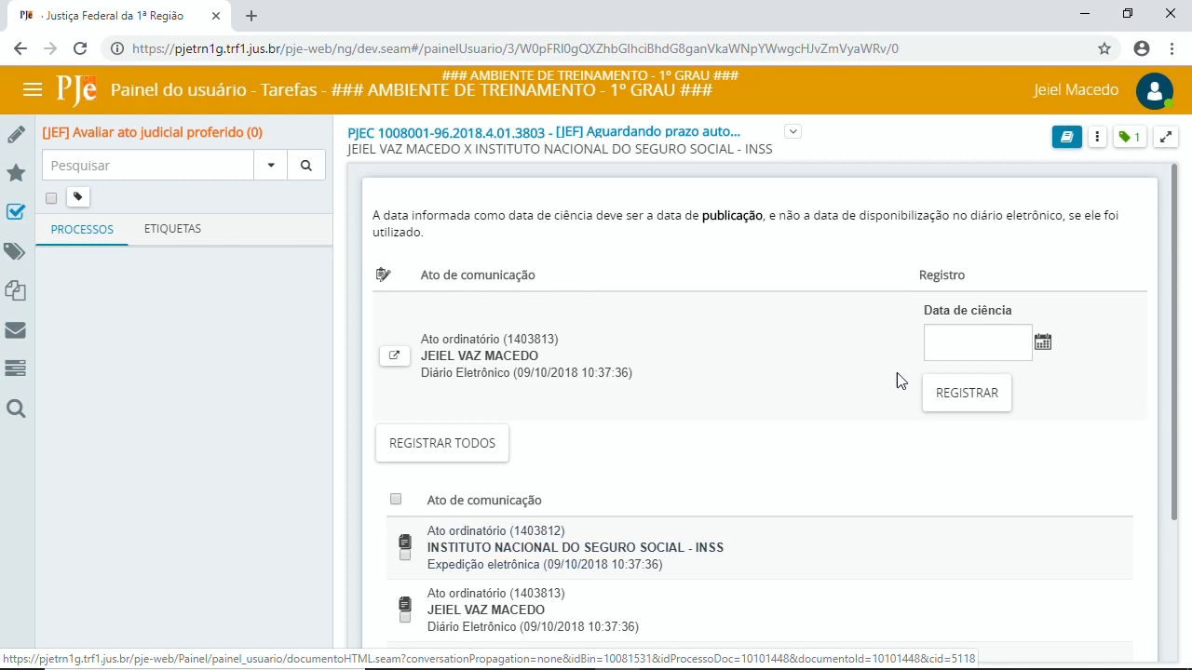
pyautogui.click(1067, 137)
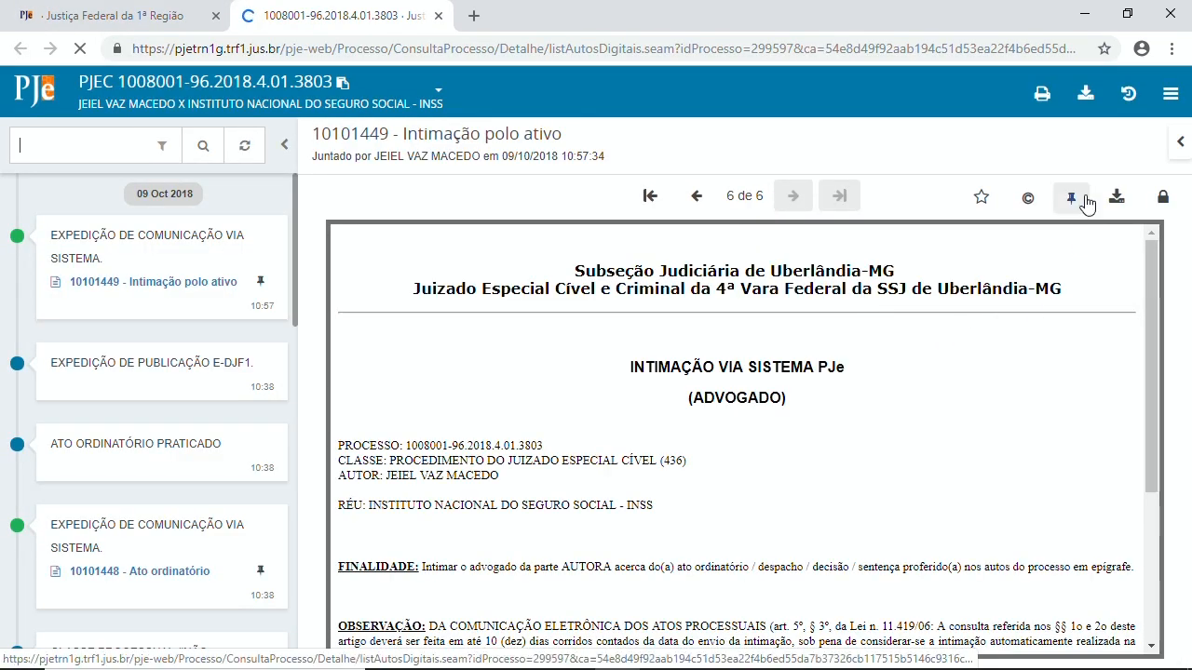
pyautogui.click(1170, 93)
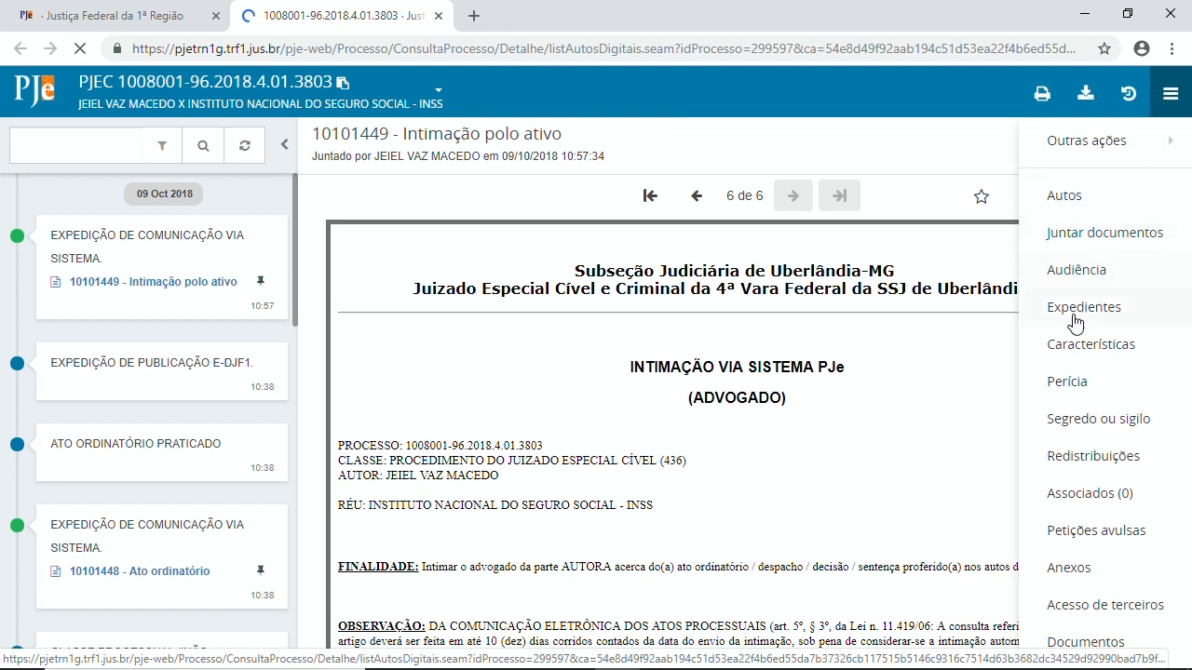
pyautogui.click(1050, 310)
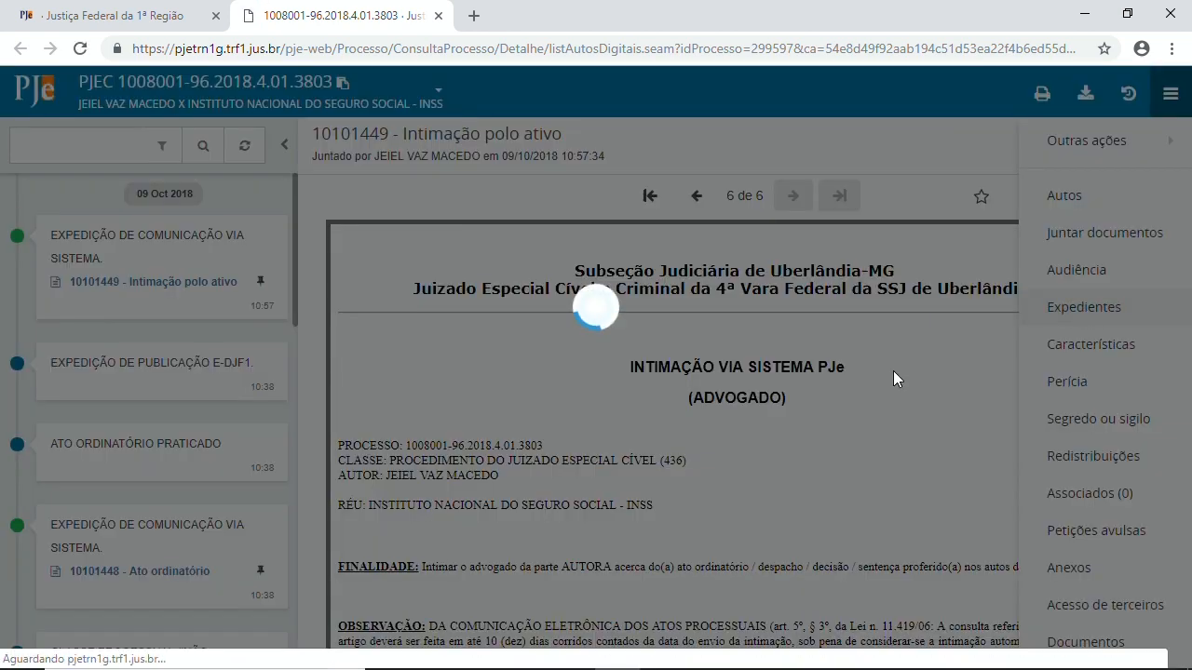
# Step: Examine the deadlines, expected ciência dates and delivery means of each communication act, including INSS's Central de Mandados notification
pyautogui.scroll(-1, 552, 437)
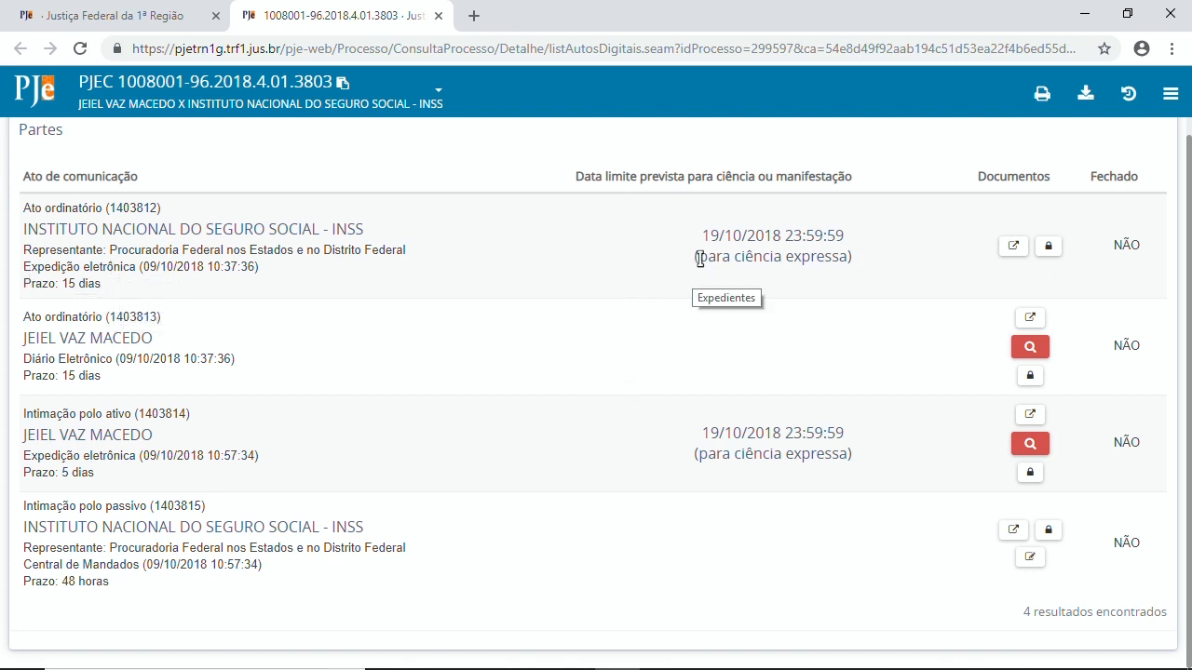
pyautogui.moveTo(699, 258); pyautogui.dragTo(845, 261)
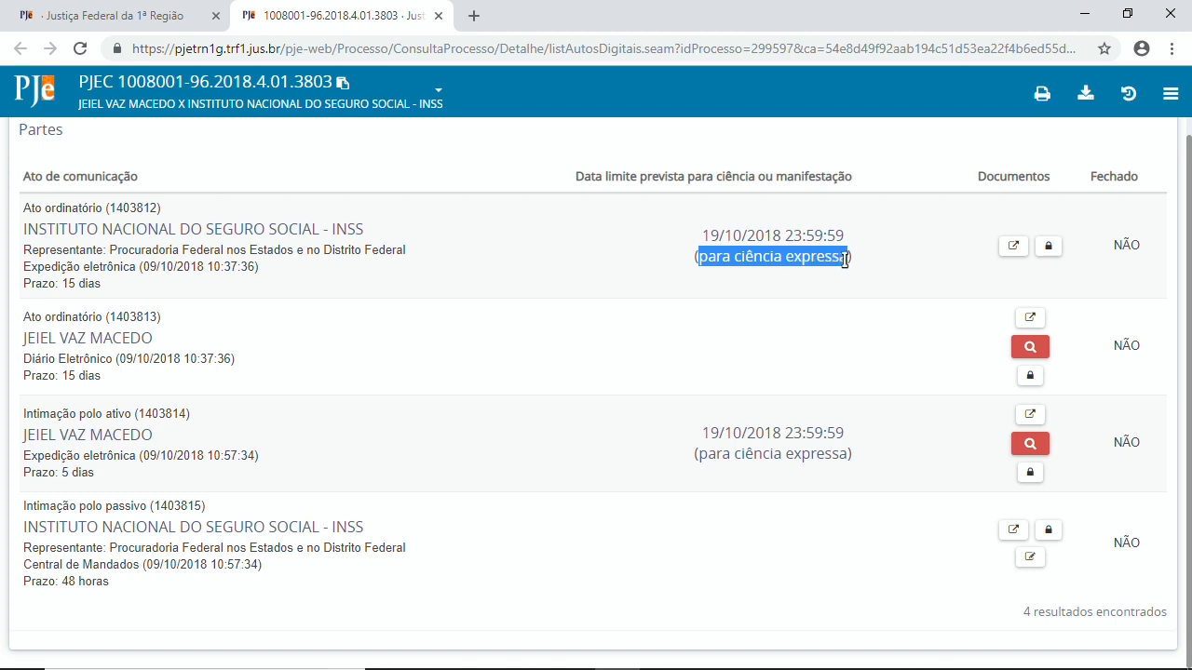
pyautogui.click(733, 287)
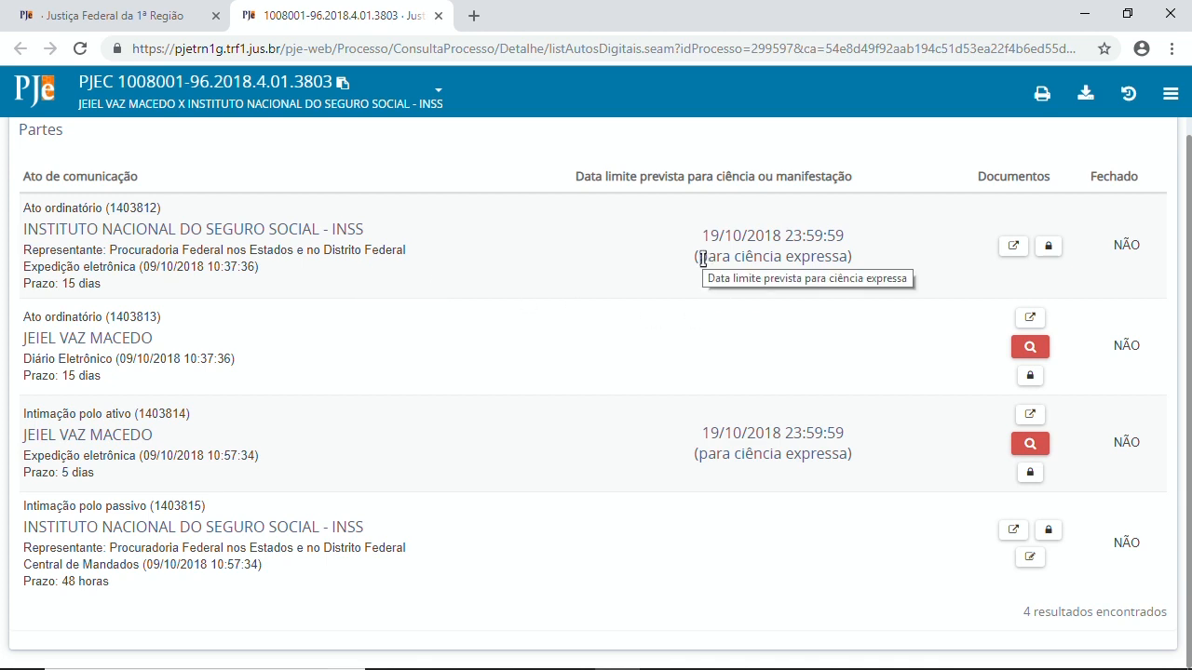
pyautogui.moveTo(699, 258); pyautogui.dragTo(839, 259)
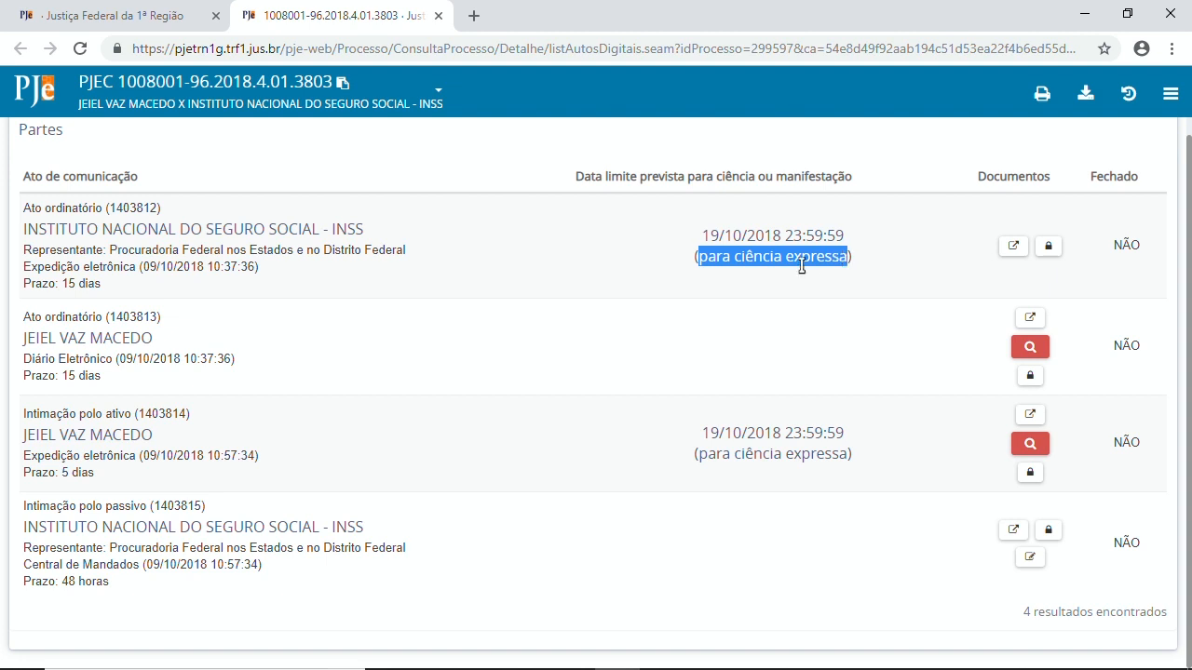
pyautogui.moveTo(716, 259); pyautogui.dragTo(757, 270)
pyautogui.click(686, 274)
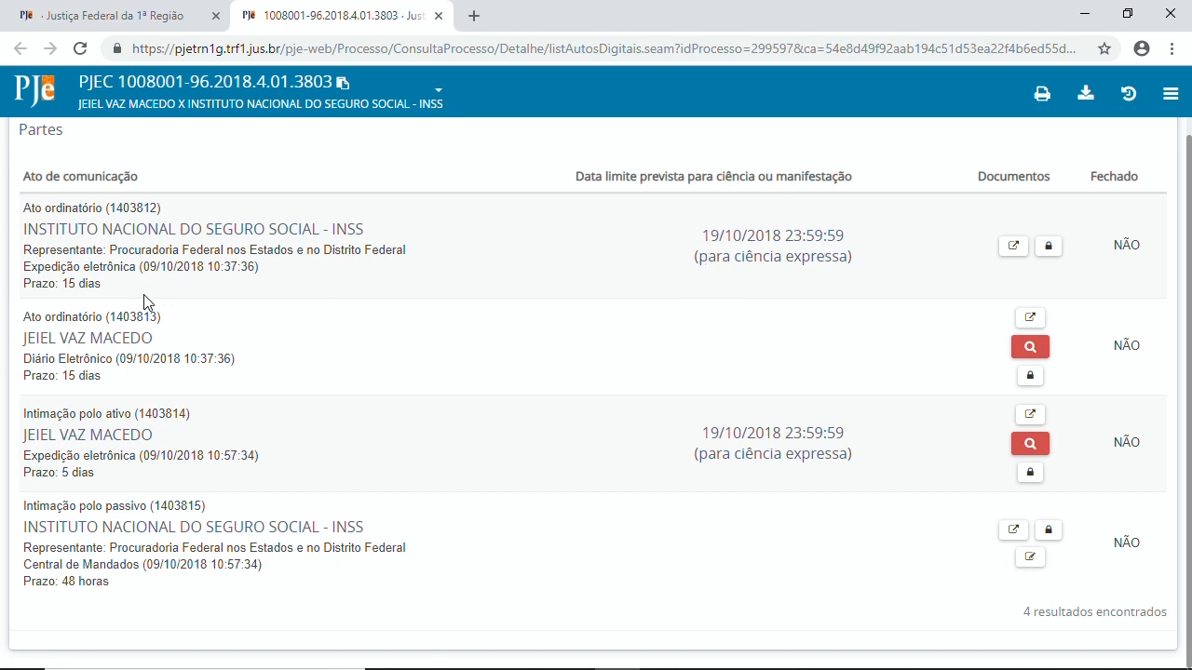
pyautogui.moveTo(62, 283); pyautogui.dragTo(97, 286)
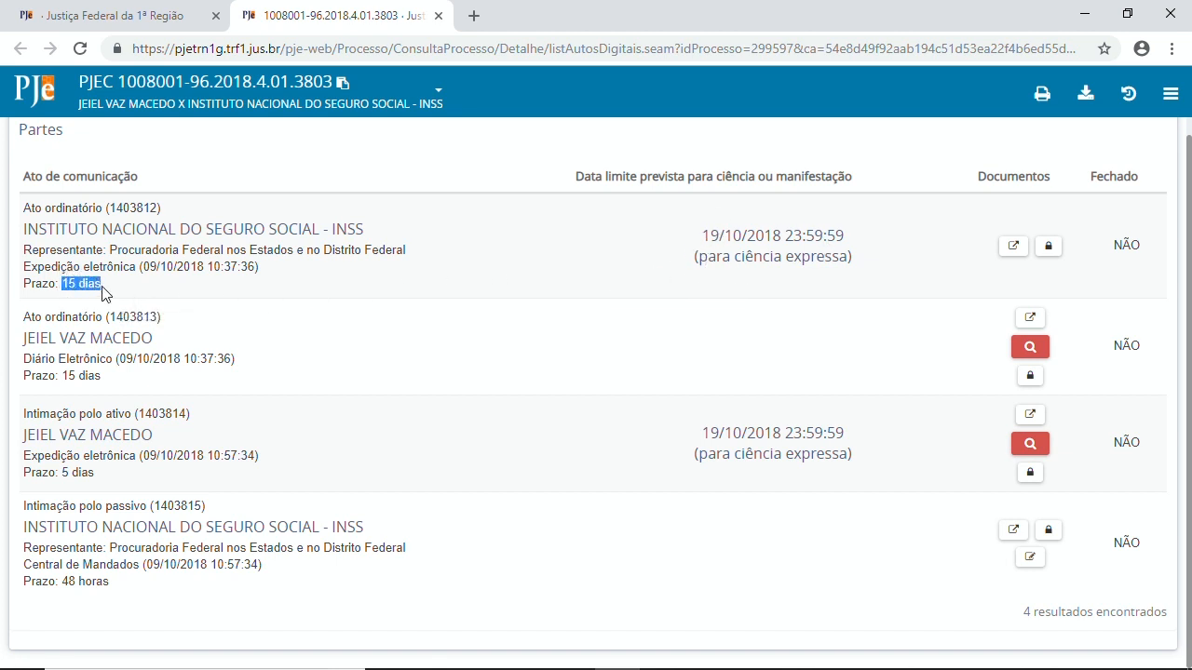
pyautogui.click(524, 278)
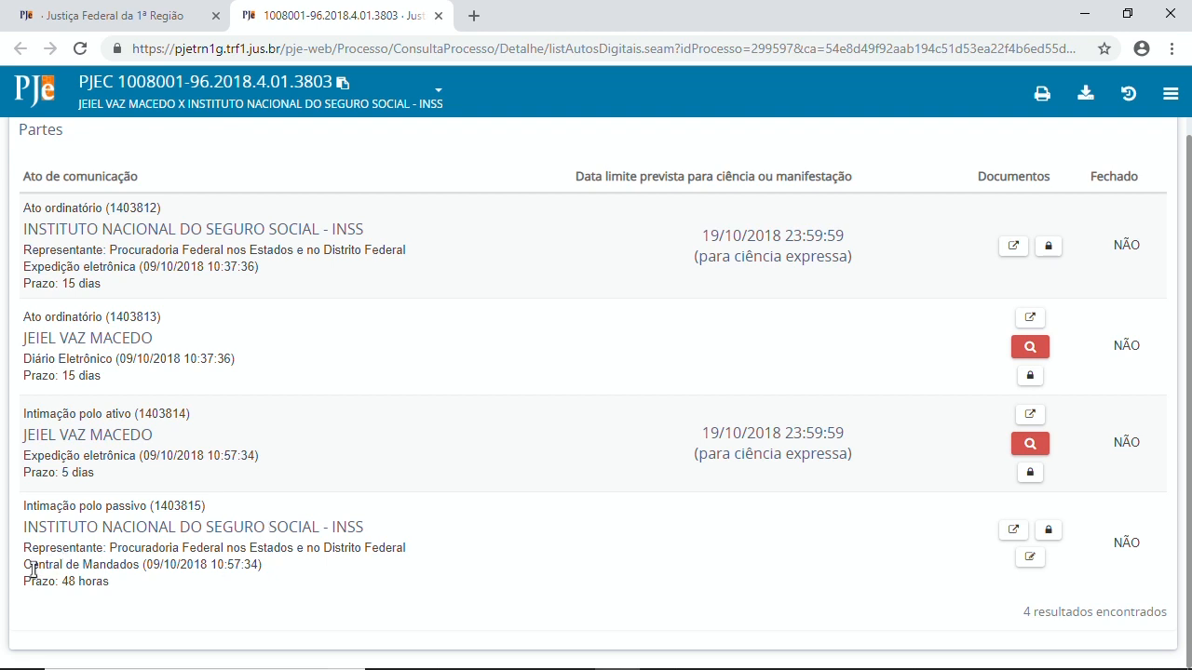
pyautogui.moveTo(26, 564); pyautogui.dragTo(161, 608)
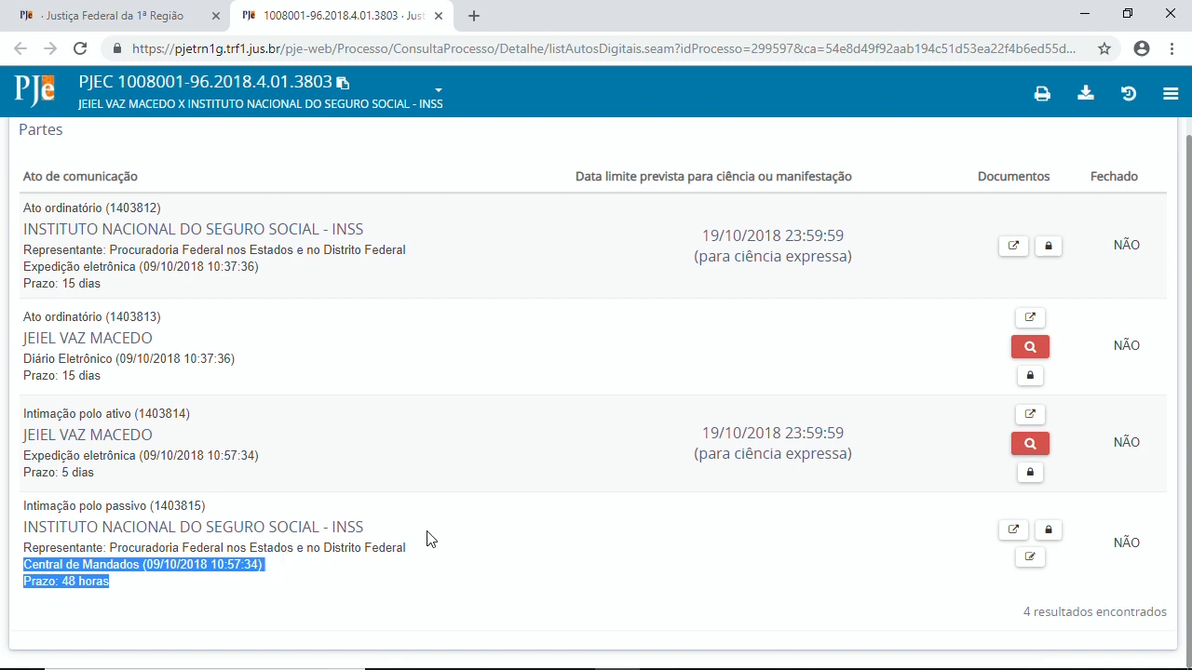
pyautogui.click(397, 535)
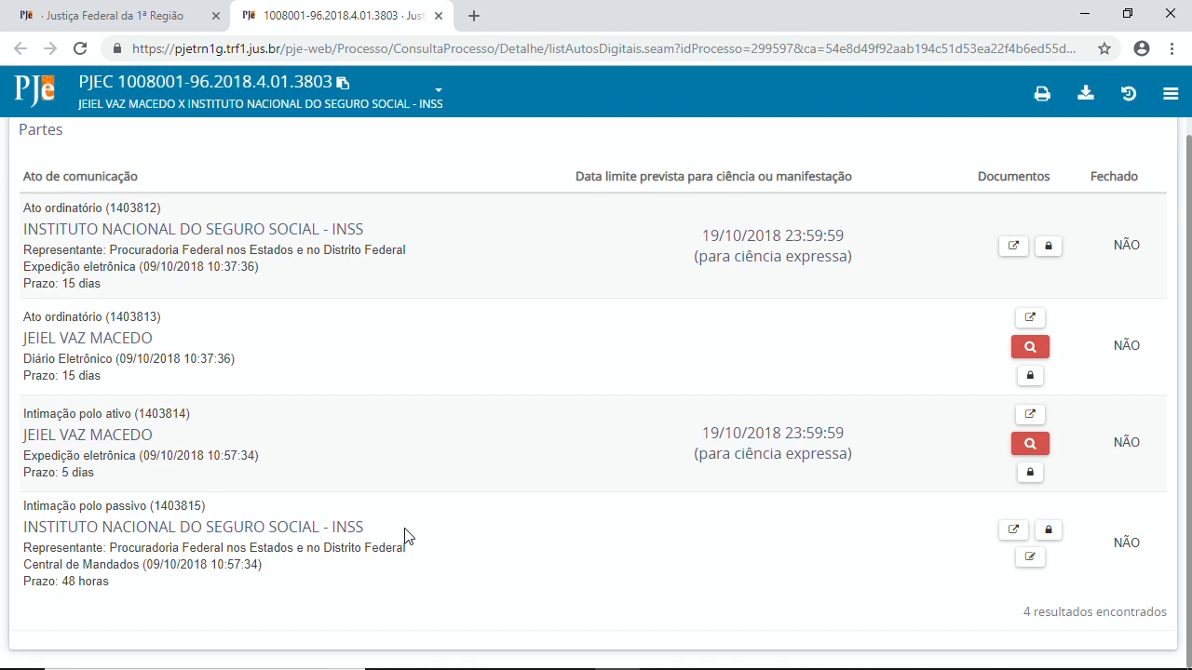